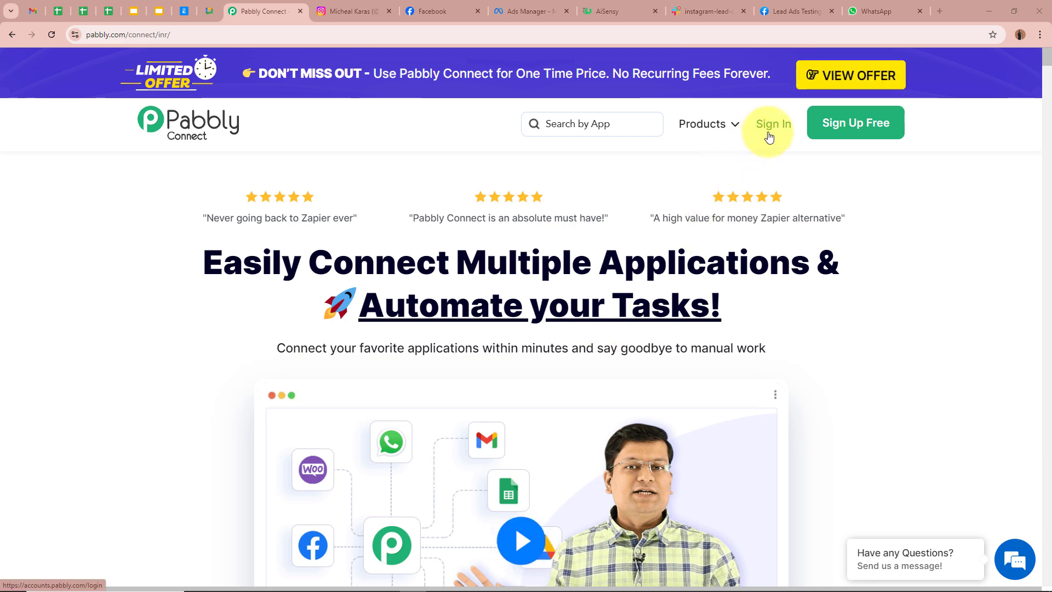
- Sign in and launch Pabbly Connect from the All Pabbly Apps page
left_click(843, 137)
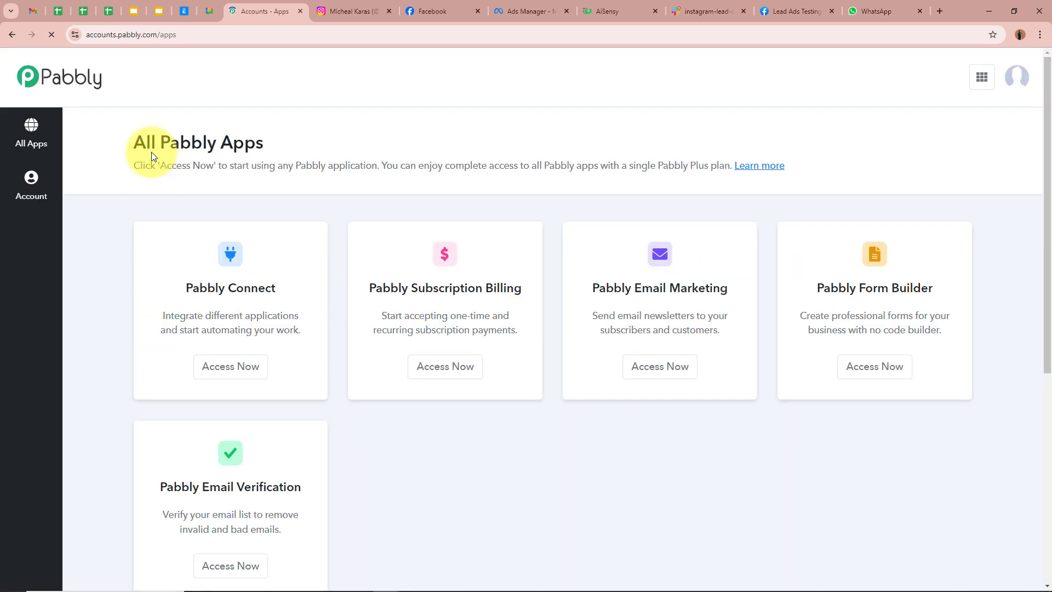
left_click_drag(135, 142, 298, 141)
left_click(293, 142)
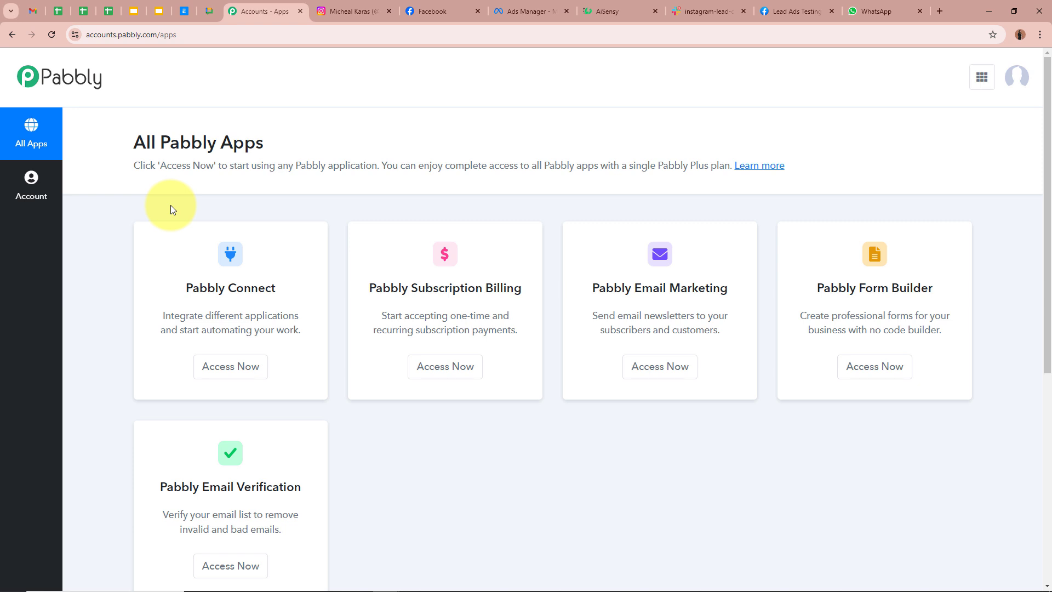
left_click_drag(183, 289, 321, 287)
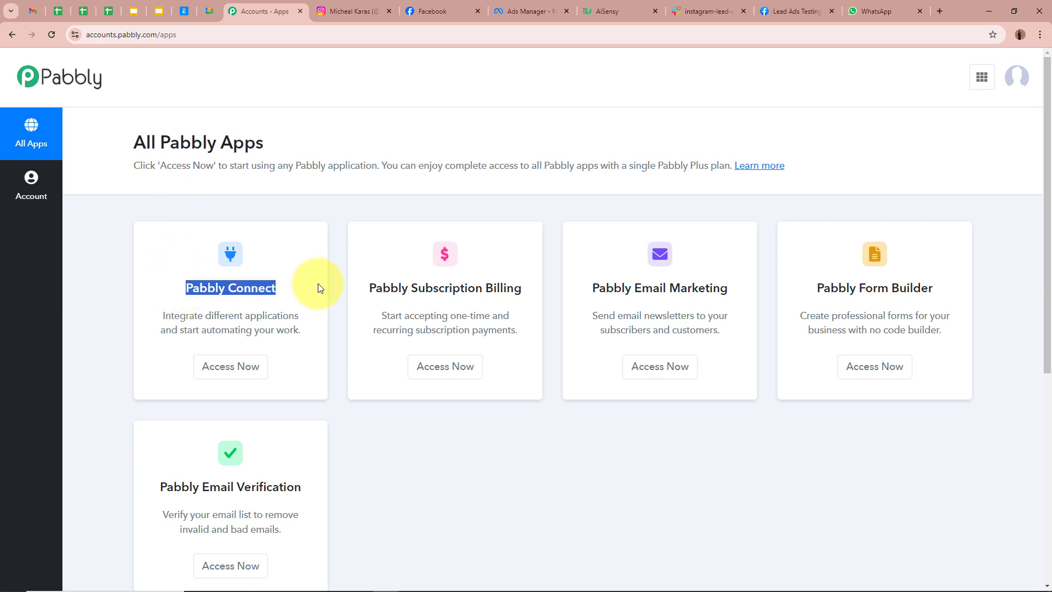
left_click(320, 288)
left_click(258, 372)
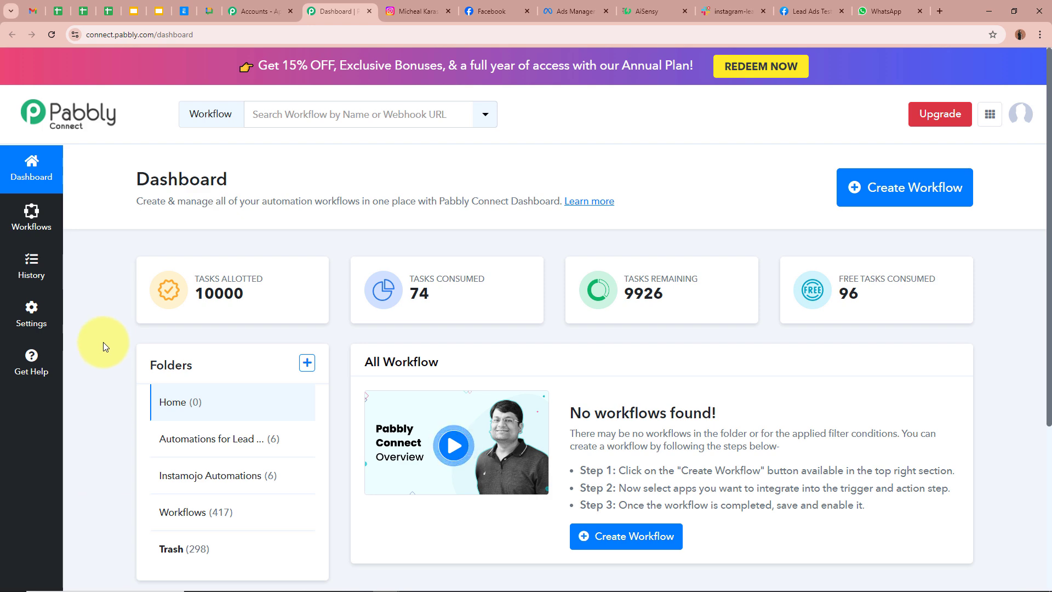
- Start a new workflow named 'Notify Team on Slack for New Instagram Leads & Send Automated WhatsApp Messages'
left_click(944, 182)
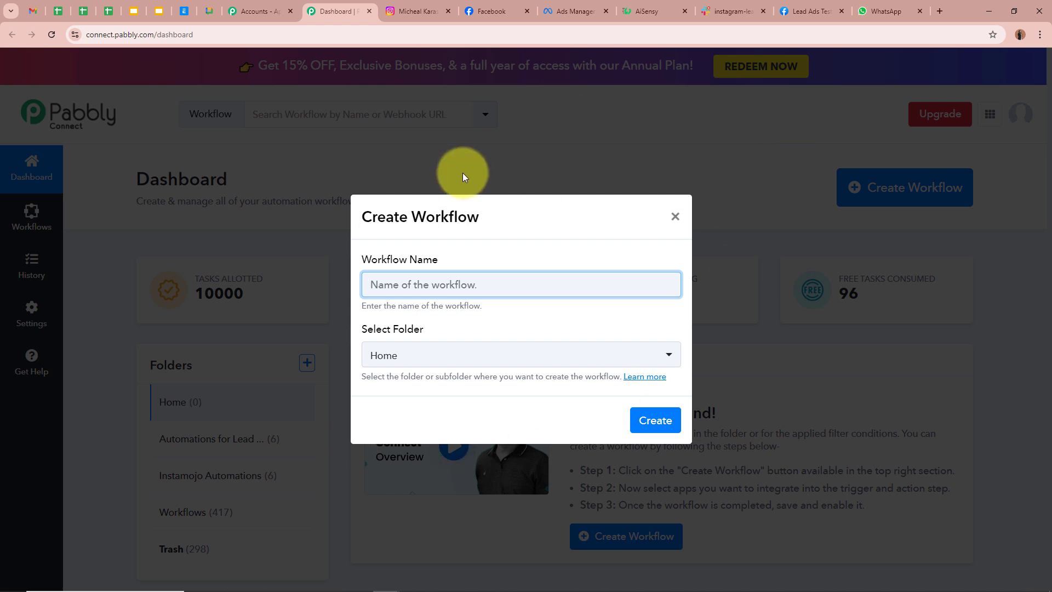
left_click_drag(355, 256, 439, 262)
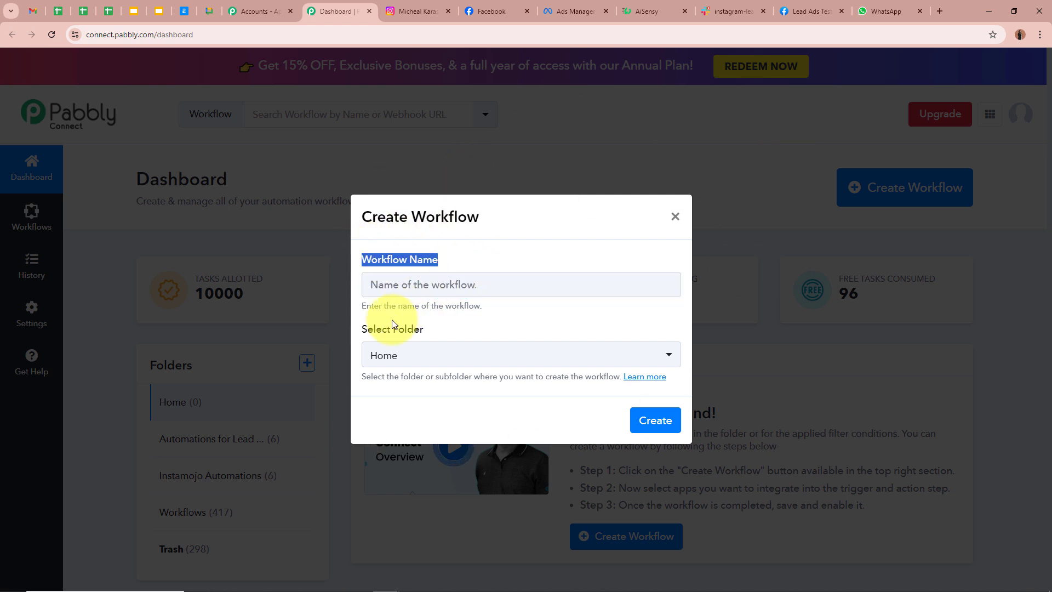
left_click_drag(364, 330, 447, 328)
left_click(450, 282)
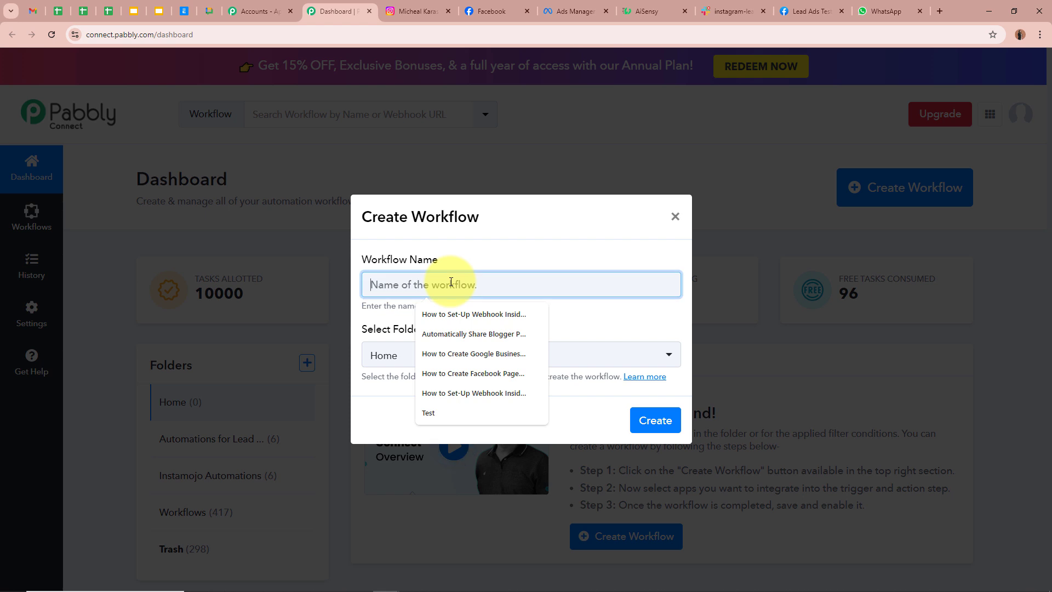
type("Notify Team on Slack for New Instagram Leads & Send Automated WhatsApp Messages")
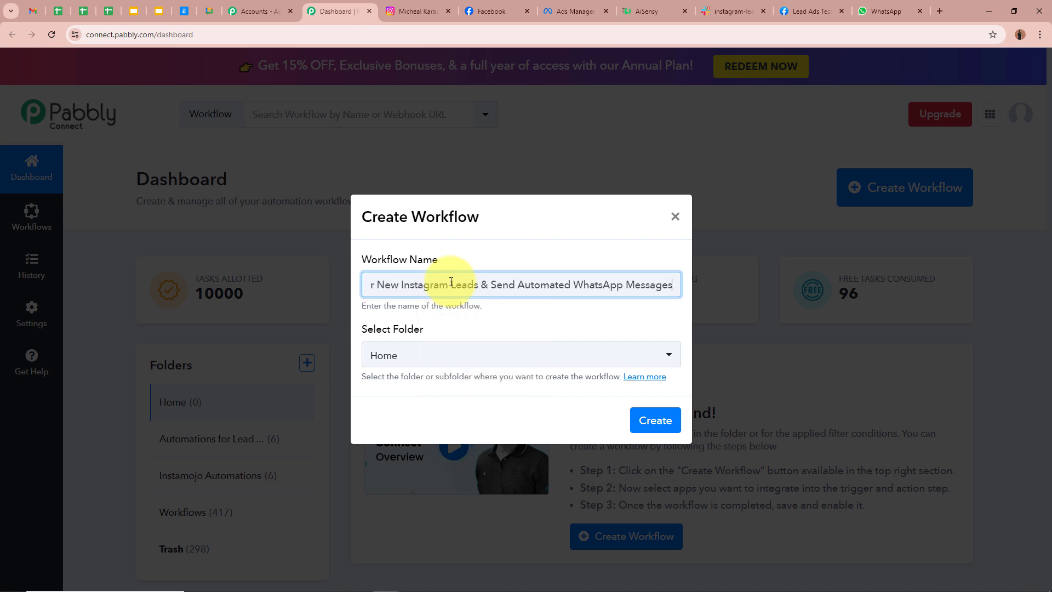
left_click(476, 331)
left_click_drag(399, 284, 675, 289)
left_click(594, 318)
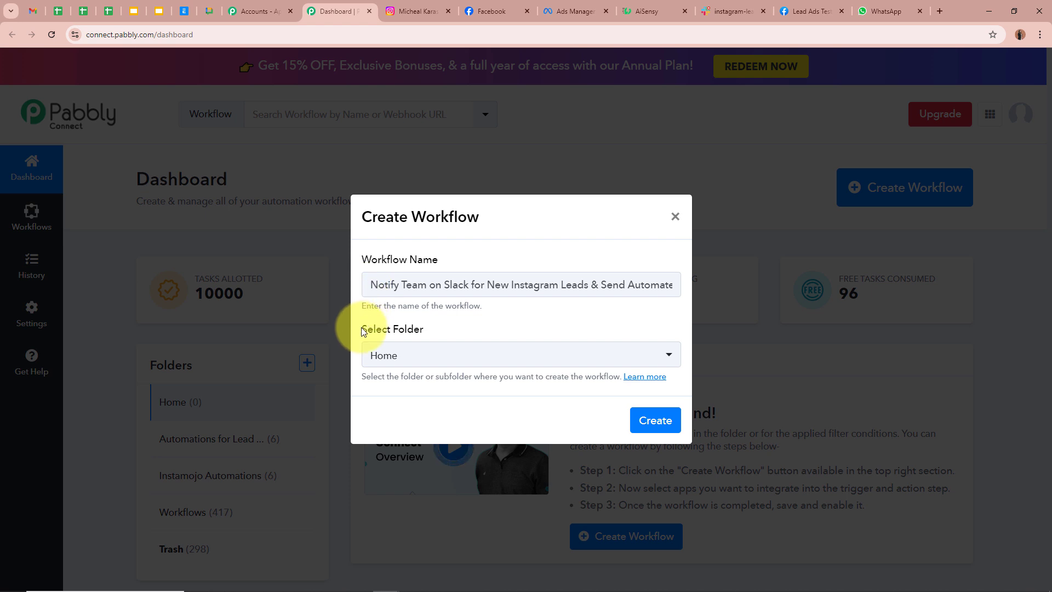
- File the workflow under Automations for Lead Management and create it
left_click_drag(361, 327, 446, 329)
left_click(445, 329)
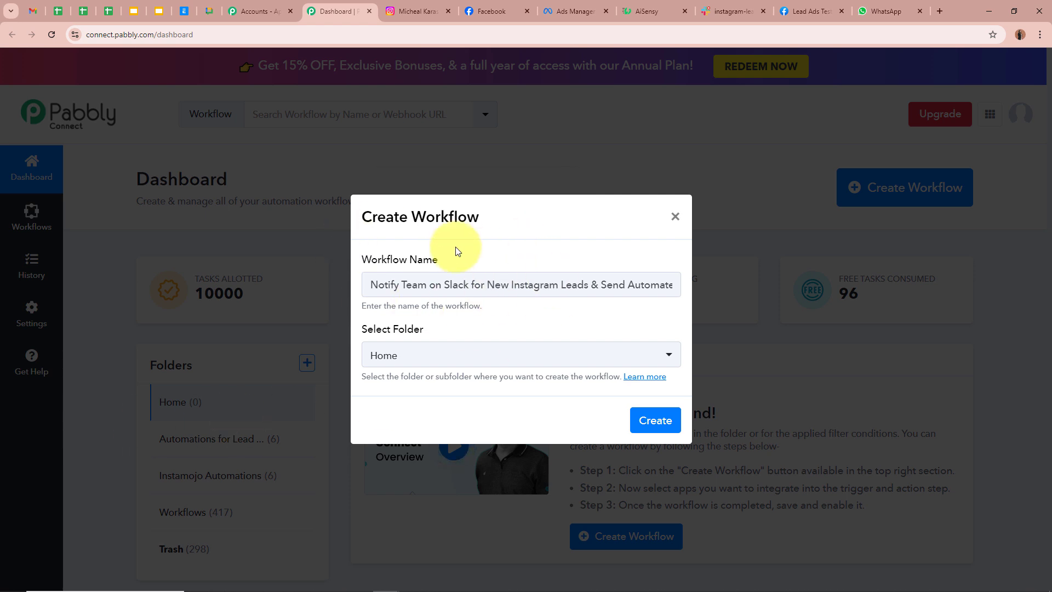
left_click(430, 361)
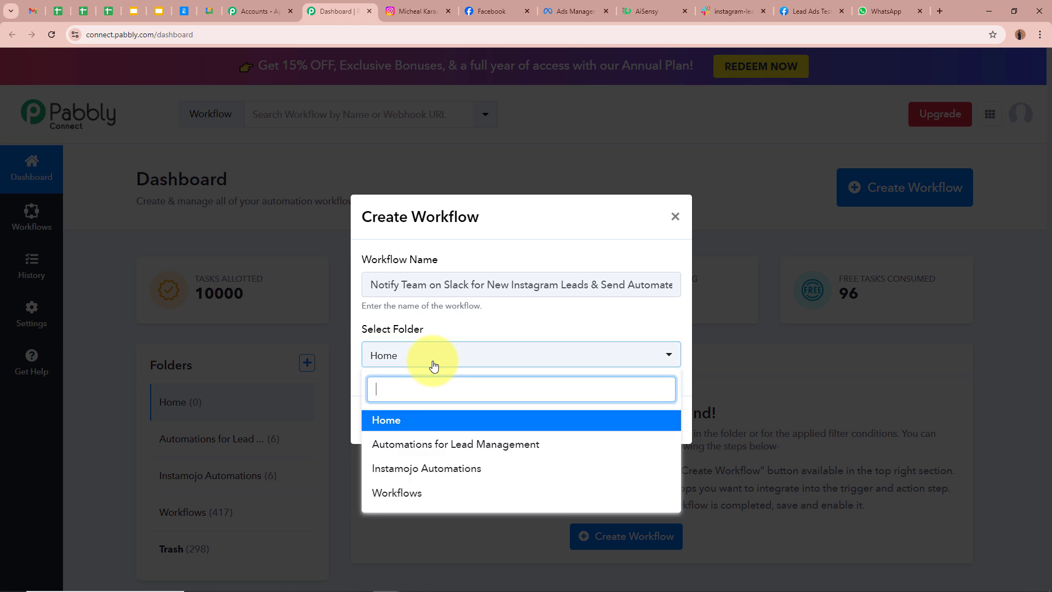
left_click(446, 445)
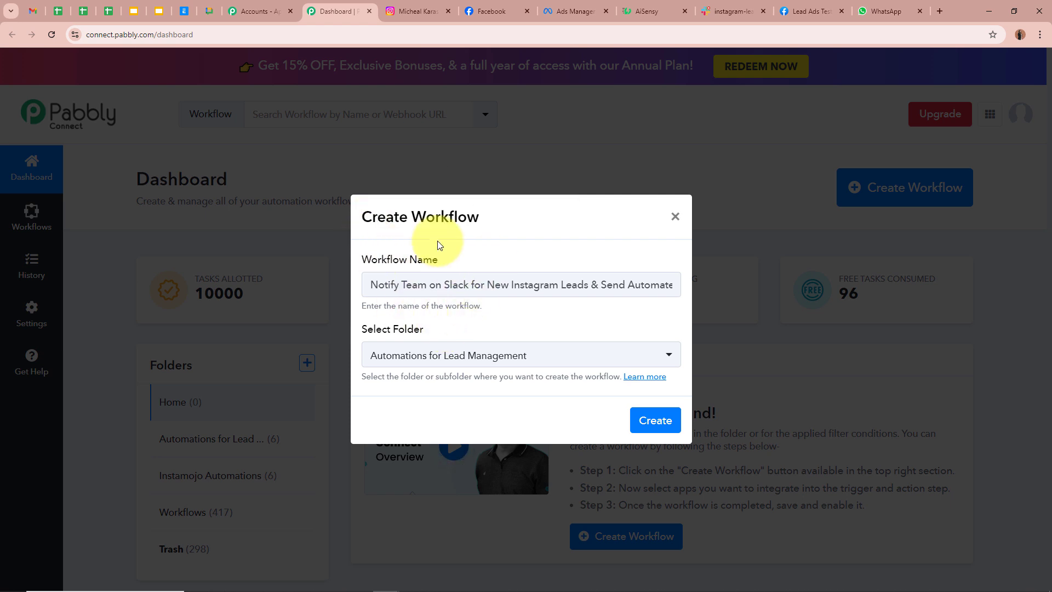
left_click_drag(361, 260, 463, 271)
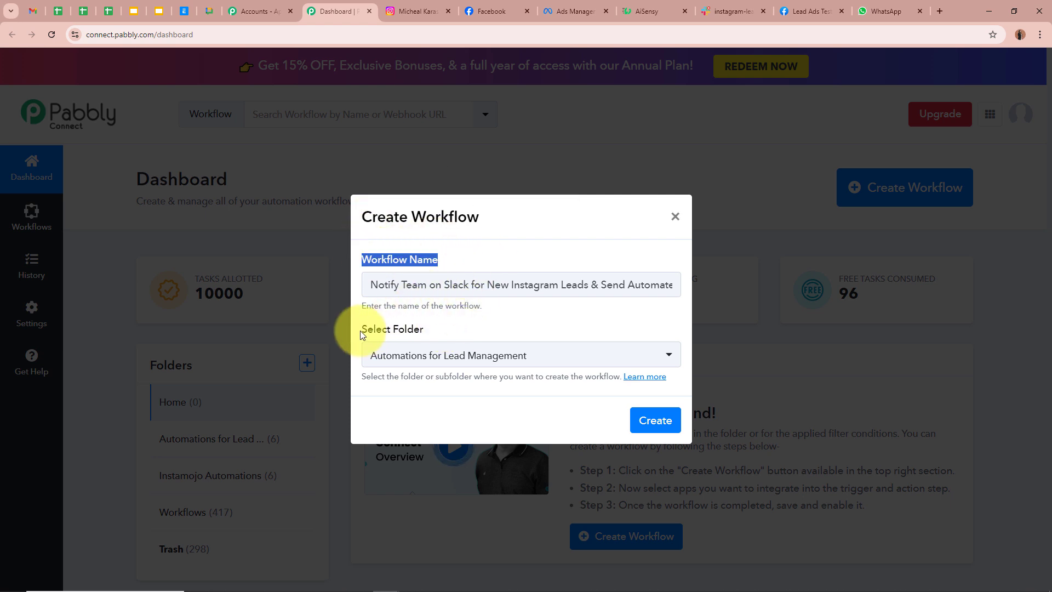
left_click_drag(360, 331, 482, 331)
left_click(653, 428)
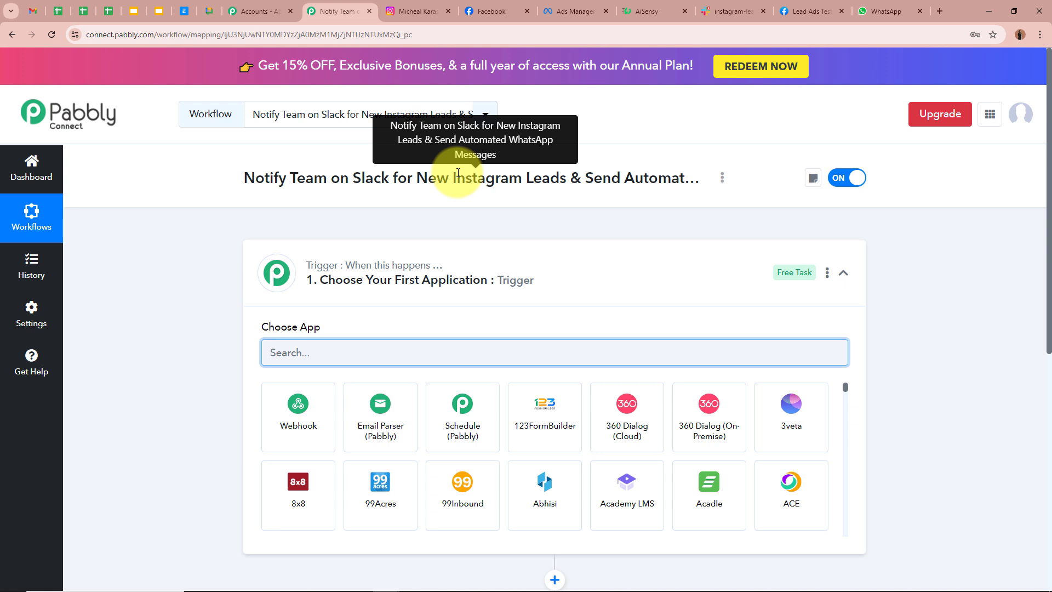
- Search 'Insta' in the trigger's app chooser and pick Instagram Lead Ads
left_click(554, 272)
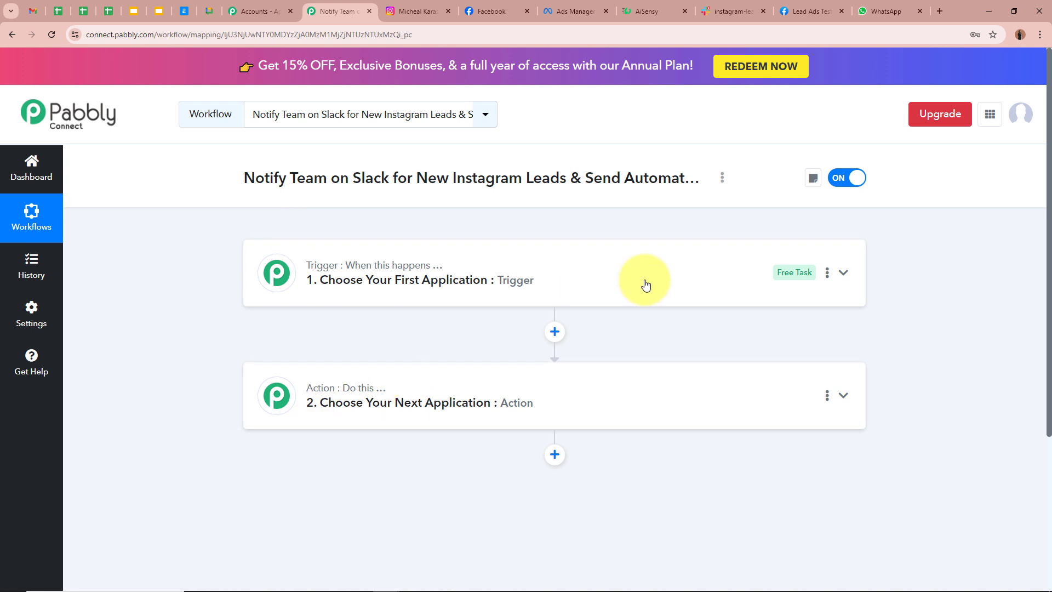
left_click(700, 277)
left_click(576, 354)
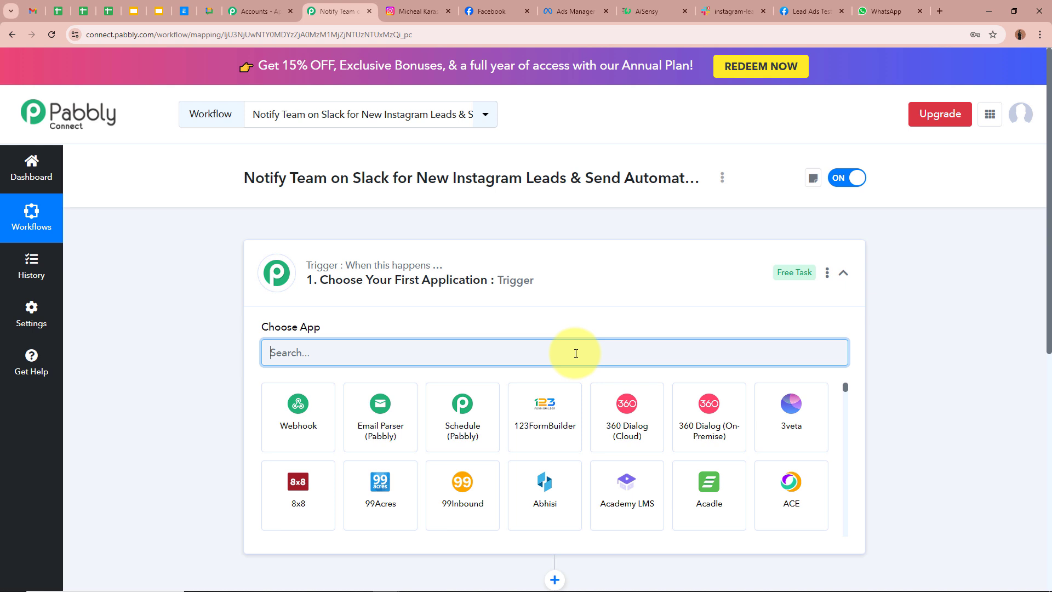
type("Inas")
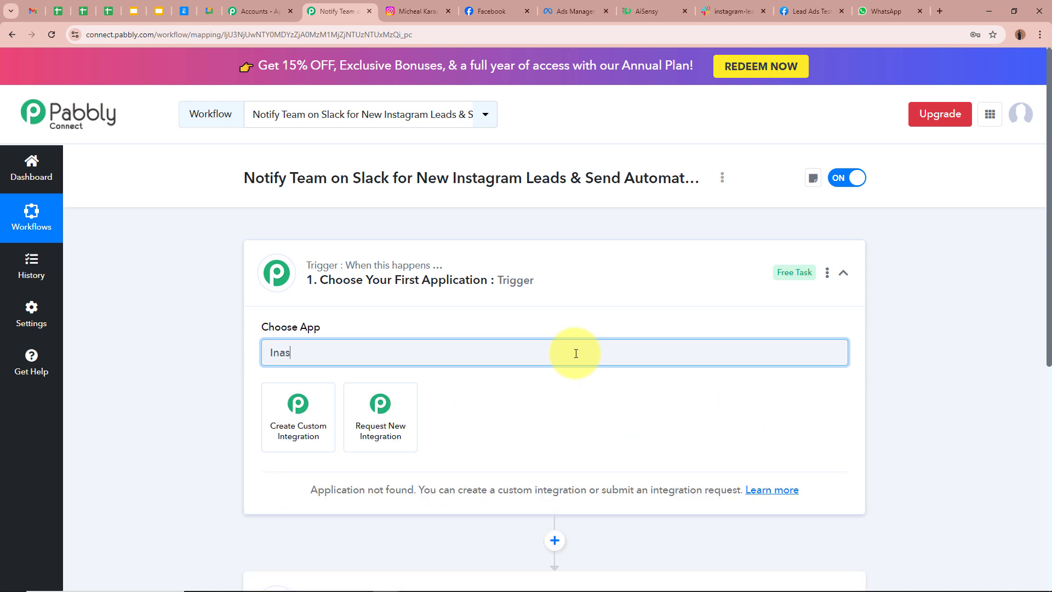
key("BackSpace")
key("BackSpace")
type("s")
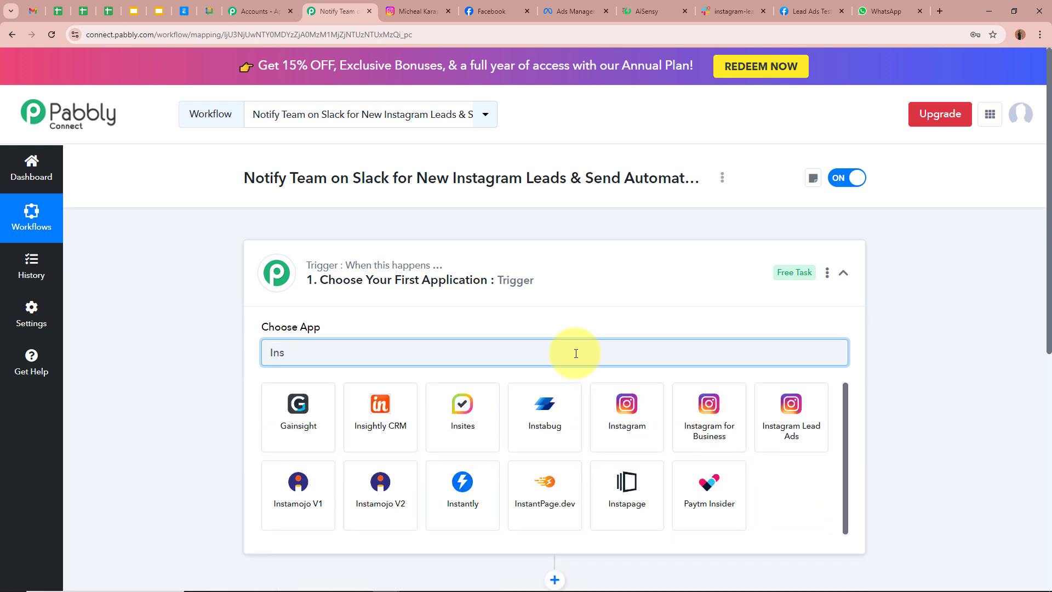
type("ta")
left_click(545, 417)
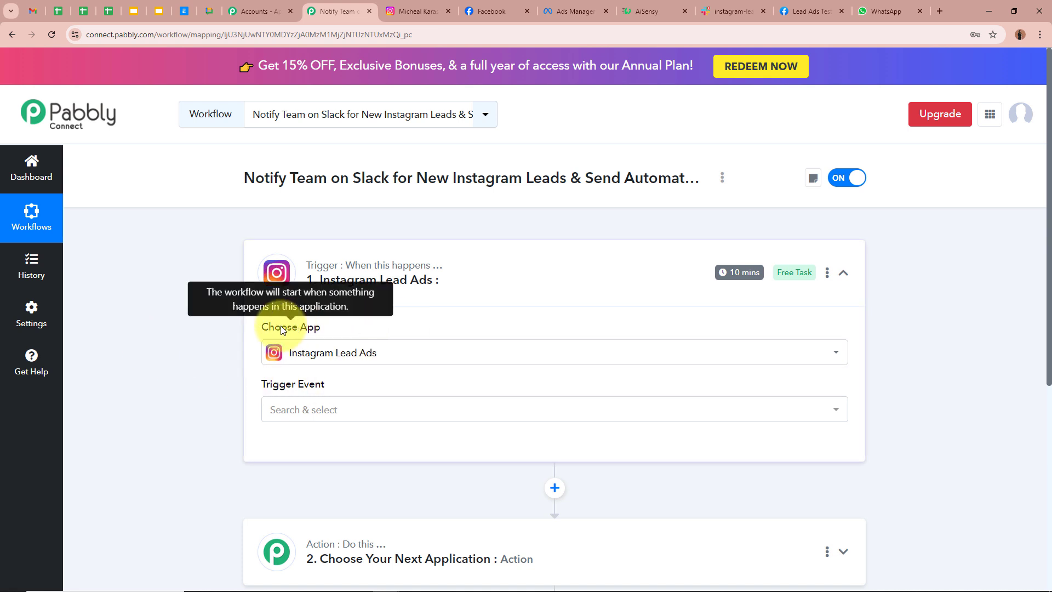
- Set the trigger event to New Lead (Instant)
left_click(333, 411)
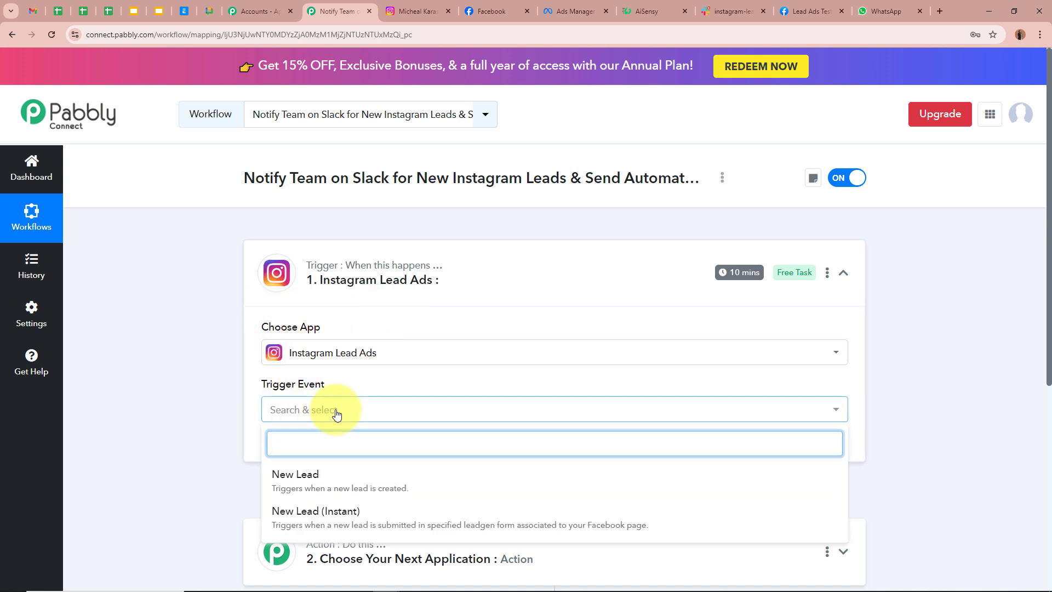
left_click(340, 511)
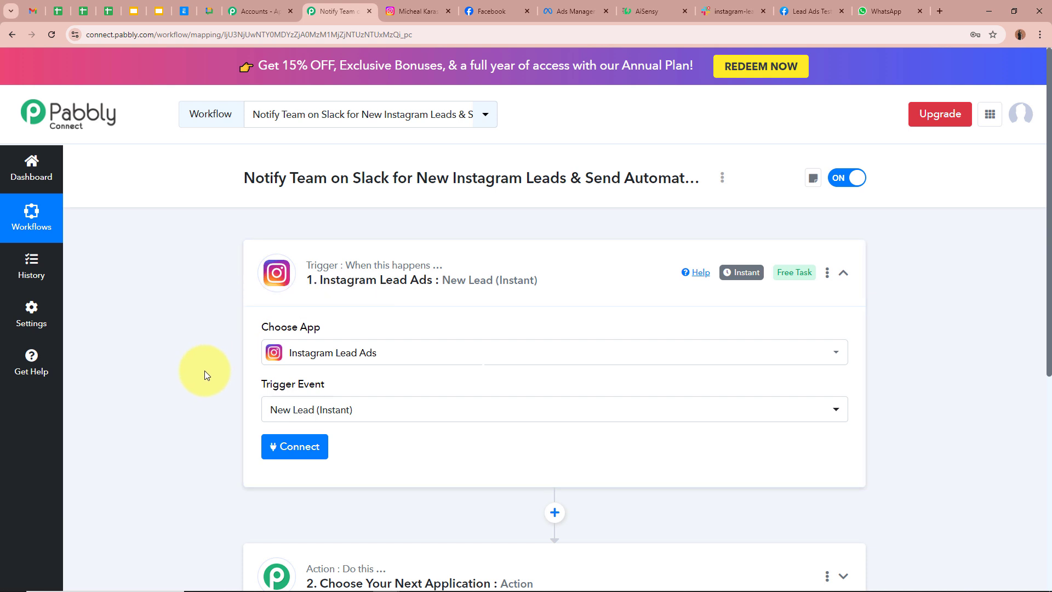
scroll(205, 375, "down", 1)
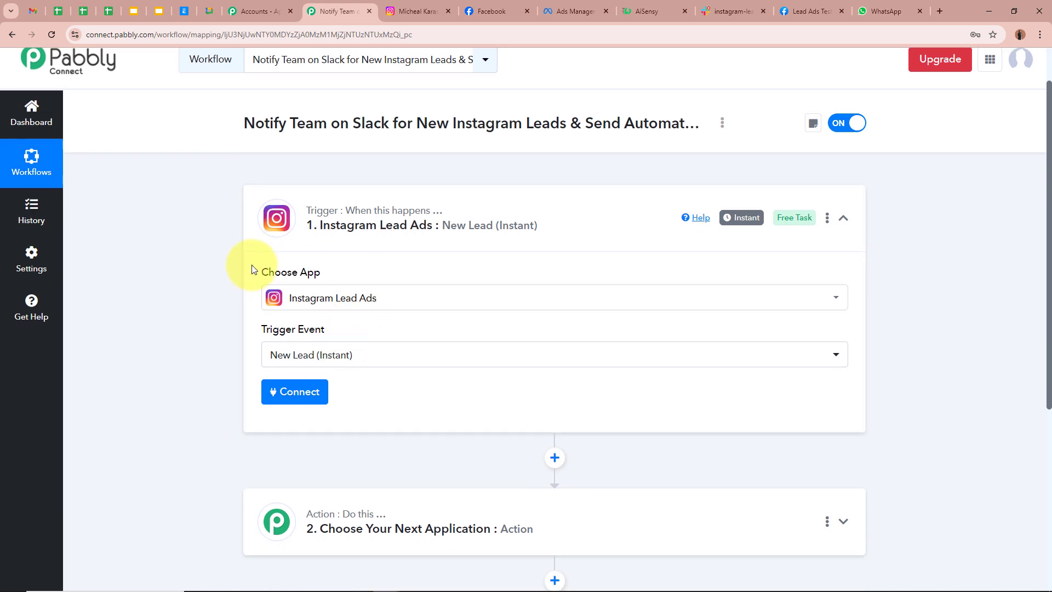
- Add and authorize a new Instagram Lead Ads connection, then view the Instagram profile
left_click(289, 392)
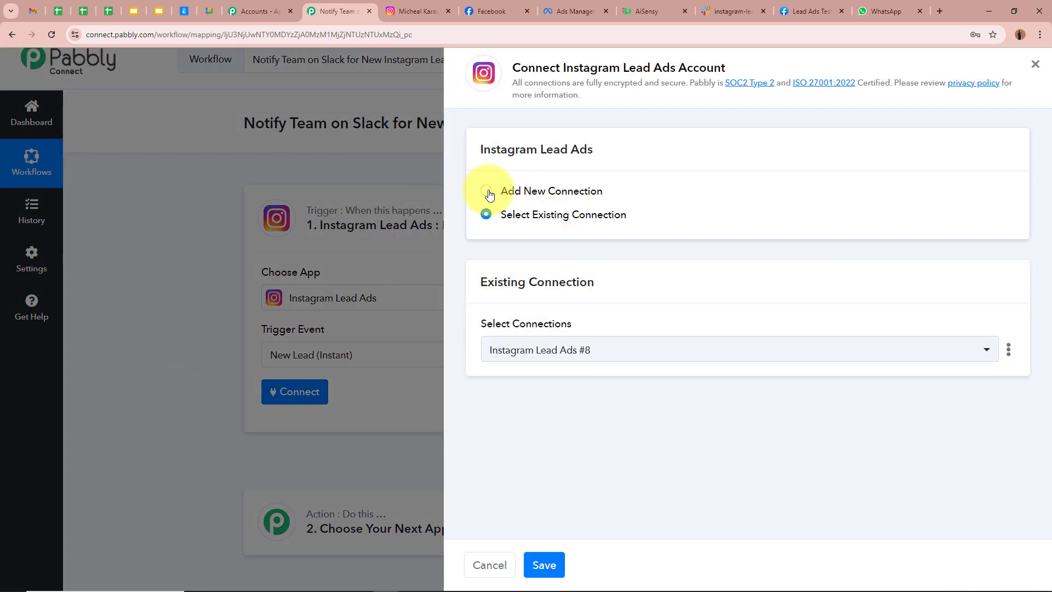
left_click(489, 193)
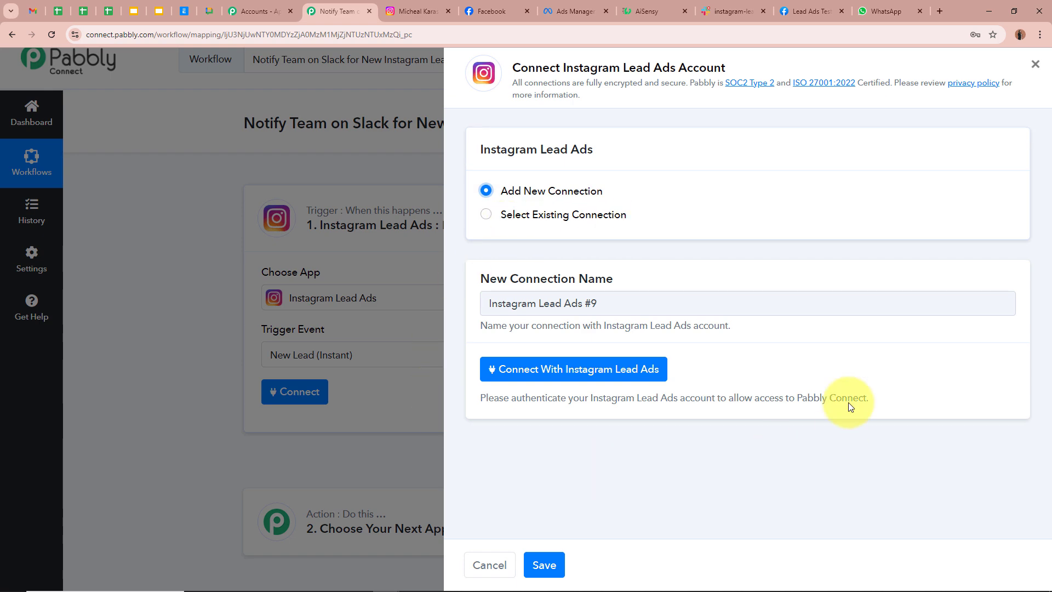
left_click(624, 377)
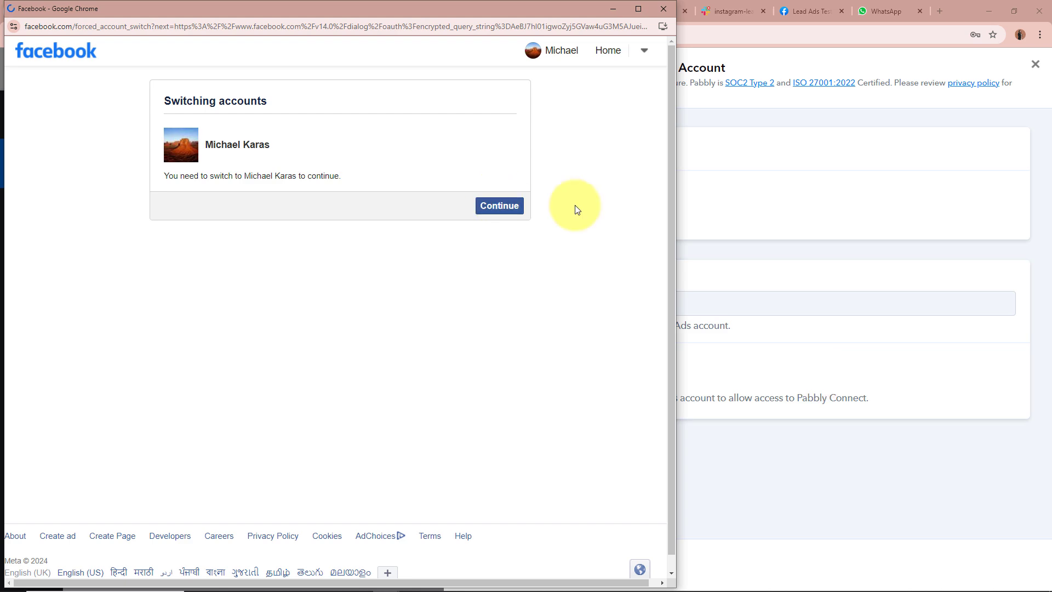
left_click(499, 205)
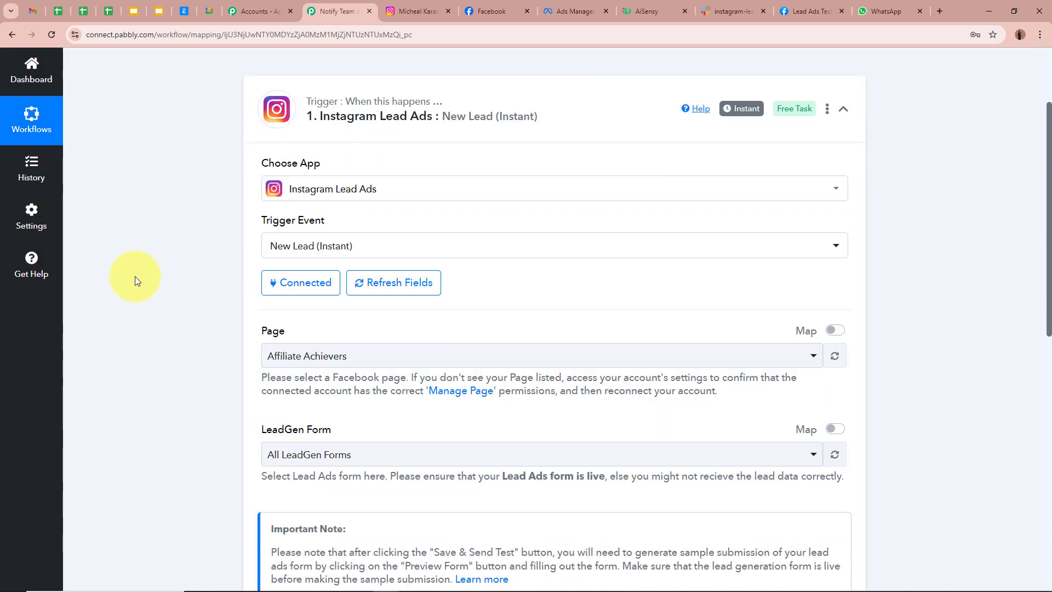
scroll(135, 276, "down", 1)
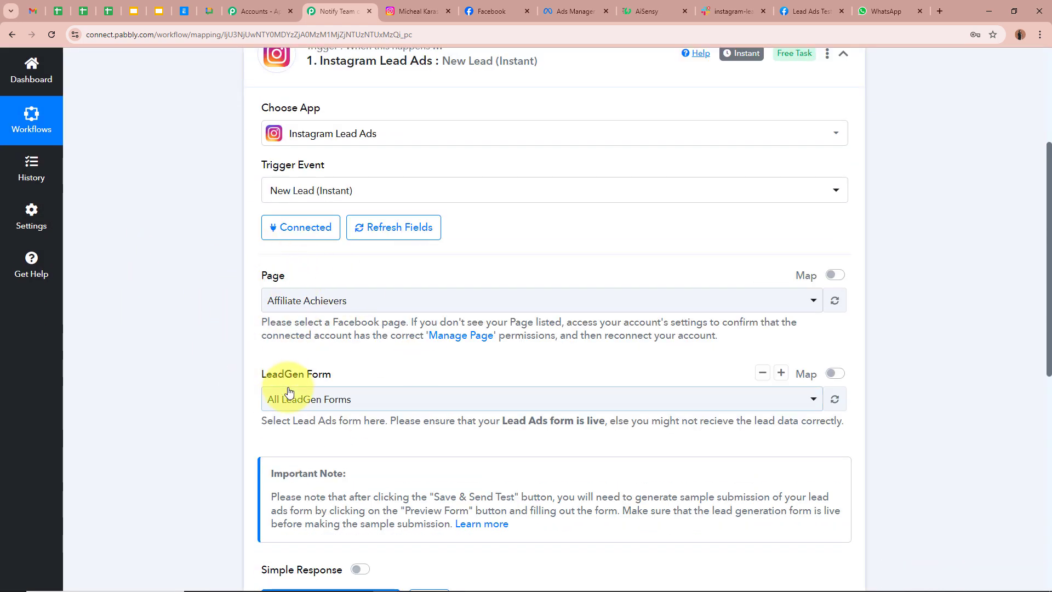
scroll(225, 376, "up", 5)
left_click(418, 11)
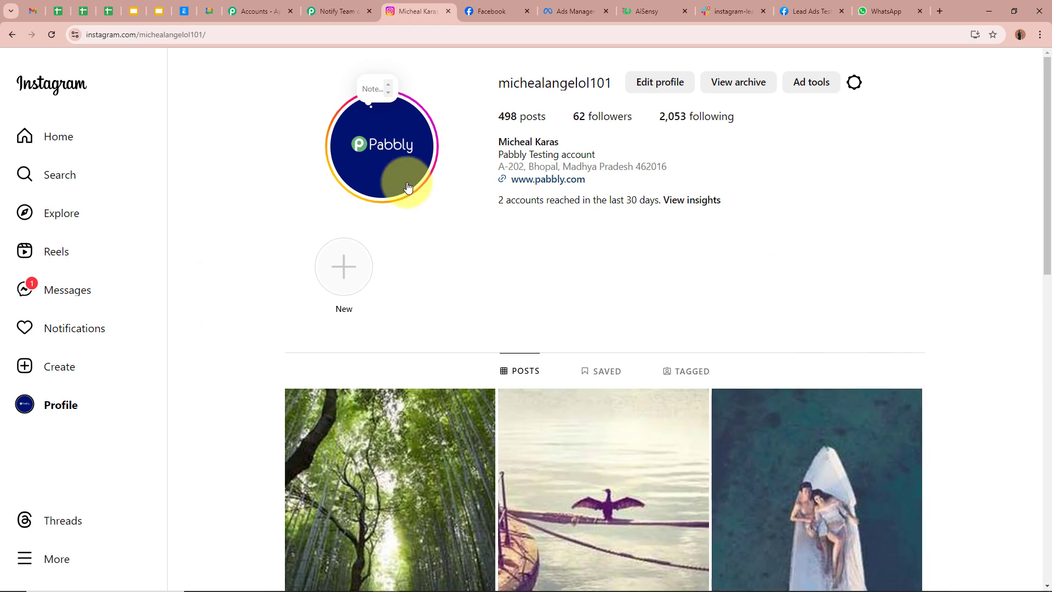
- Open the settings of the Peak Performance Physio Facebook page
left_click(492, 11)
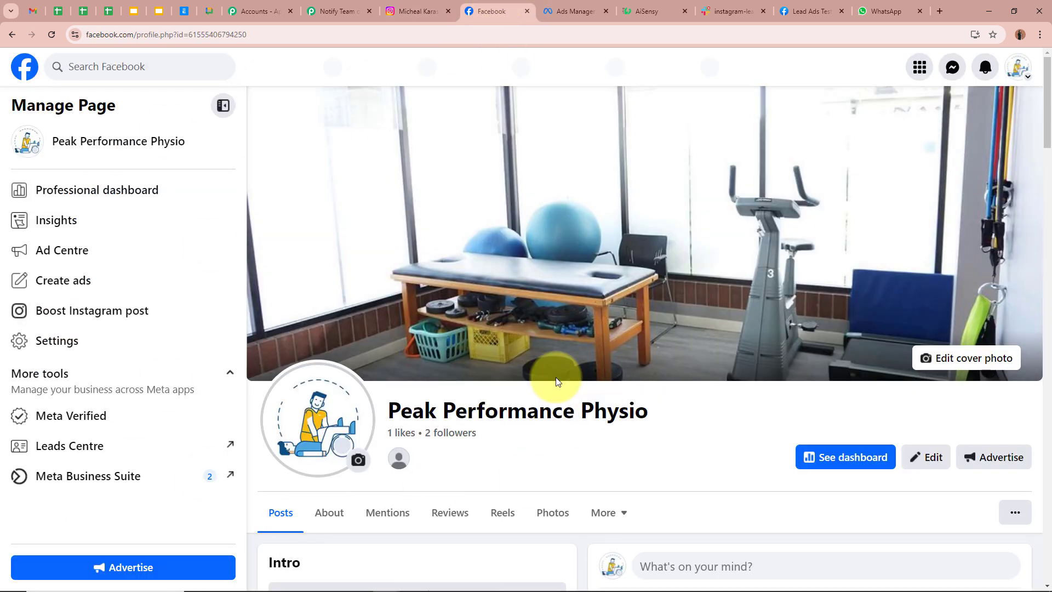
left_click_drag(386, 416, 694, 455)
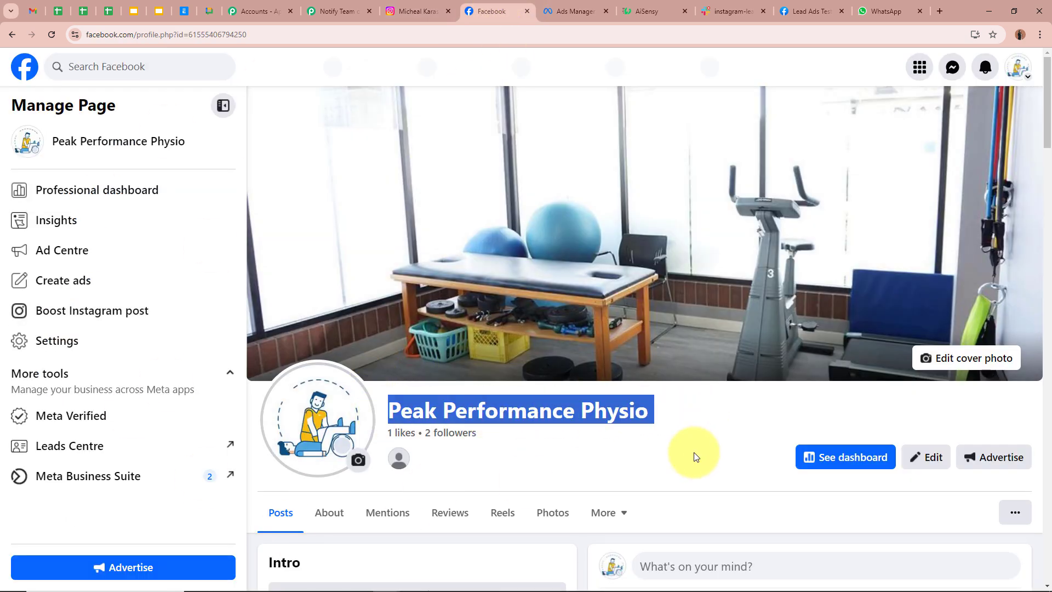
left_click(694, 453)
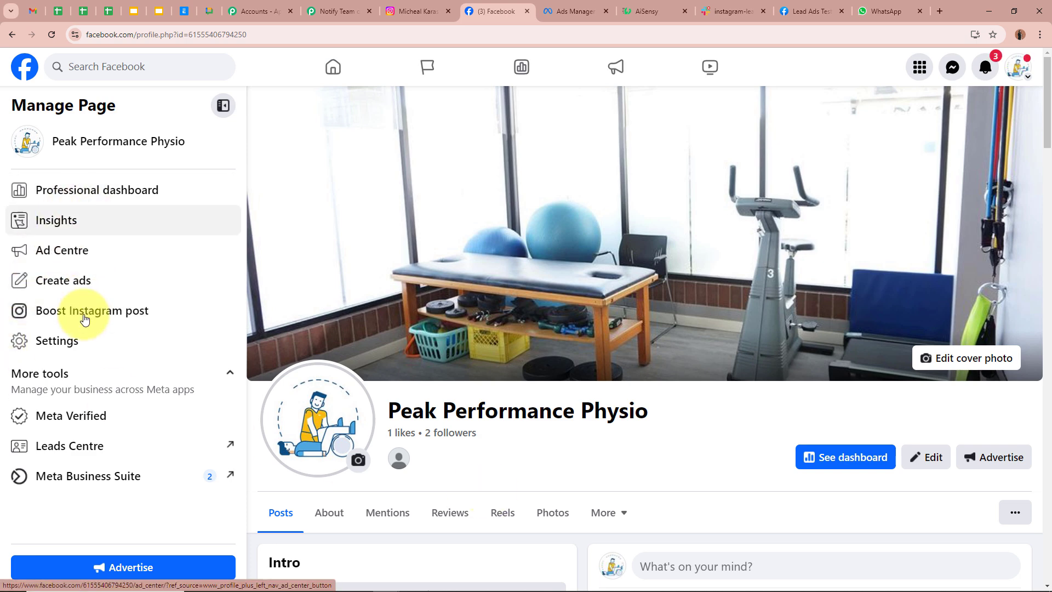
left_click(76, 342)
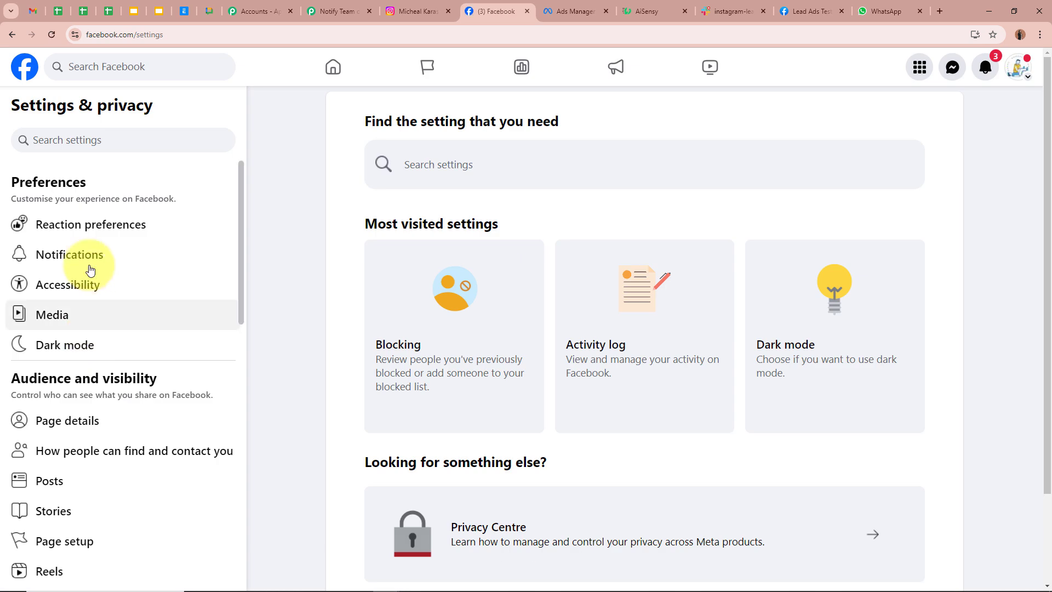
scroll(93, 383, "down", 5)
scroll(101, 416, "down", 2)
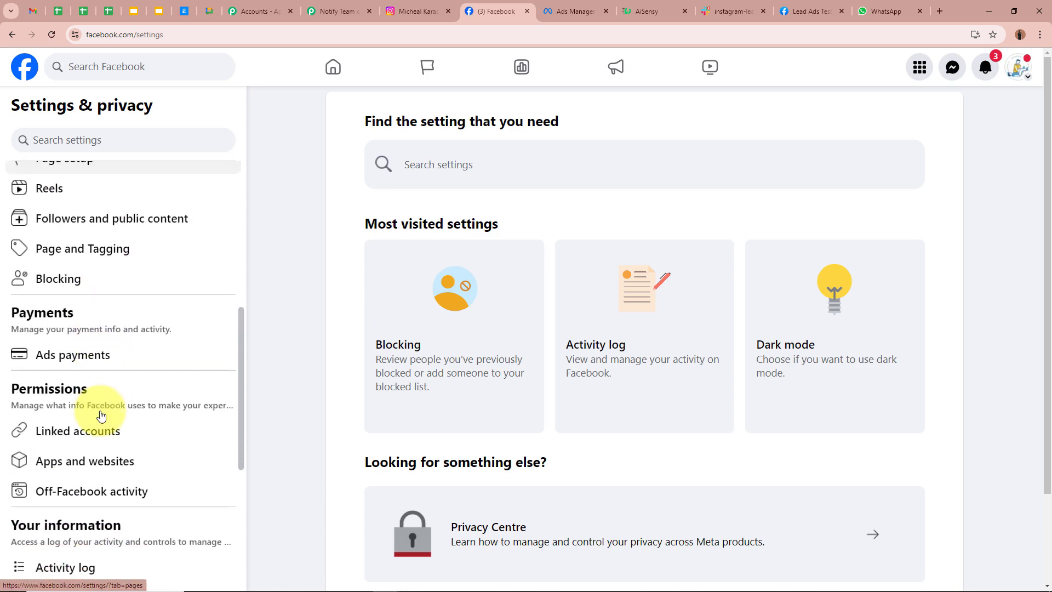
- Confirm the Instagram account under Linked accounts, then bring up the New Leads ad editor
left_click(123, 431)
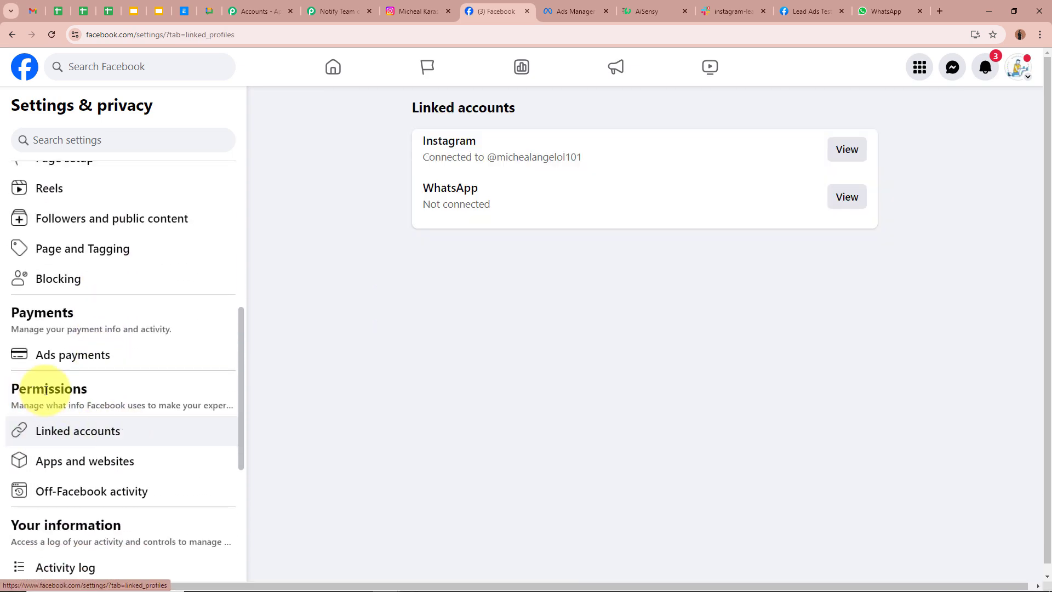
double_click(436, 141)
left_click_drag(497, 157, 639, 159)
left_click(405, 5)
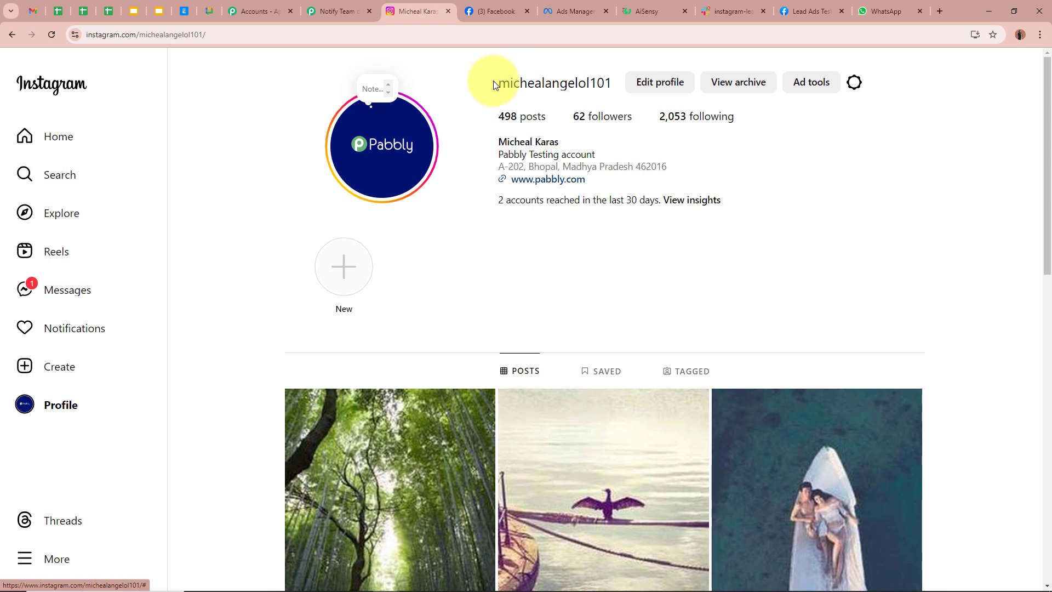
left_click(497, 7)
left_click(471, 365)
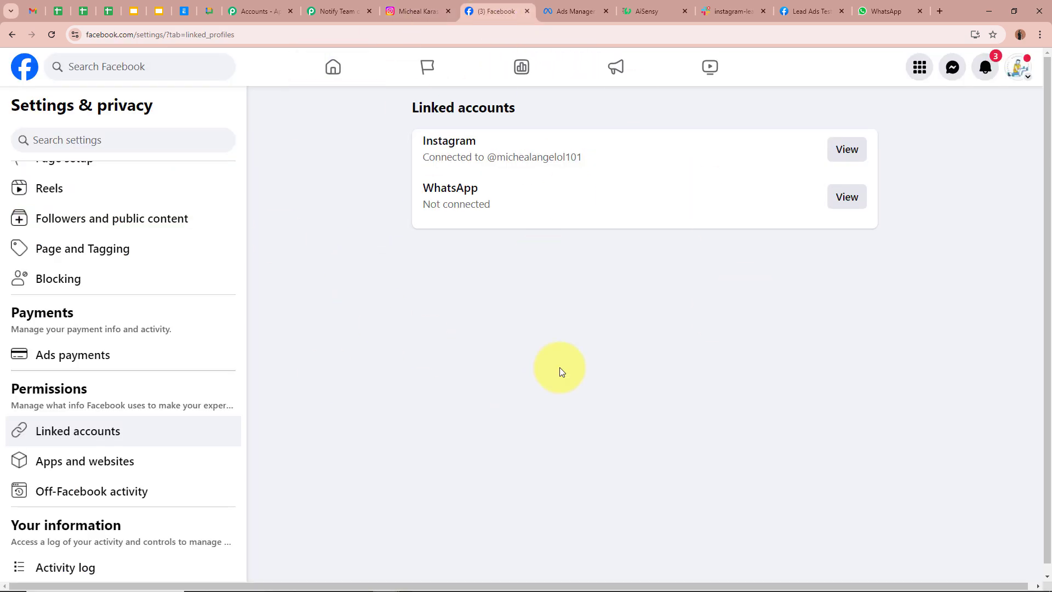
left_click(581, 13)
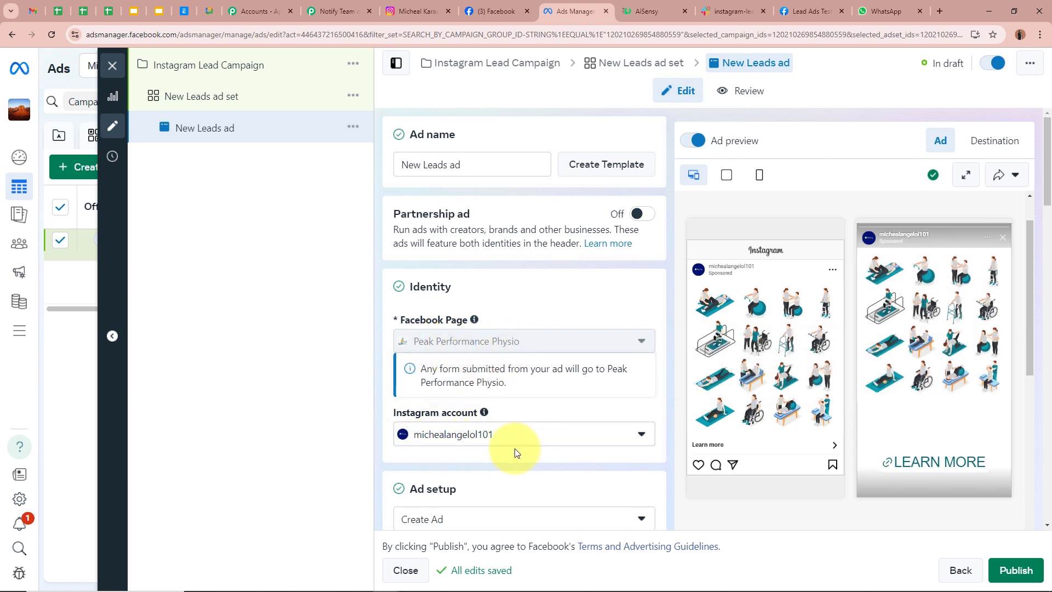
- Select Peak Performance Physio as the Page and New Instagram Leads Ads as the LeadGen Form
left_click(324, 11)
scroll(217, 345, "down", 5)
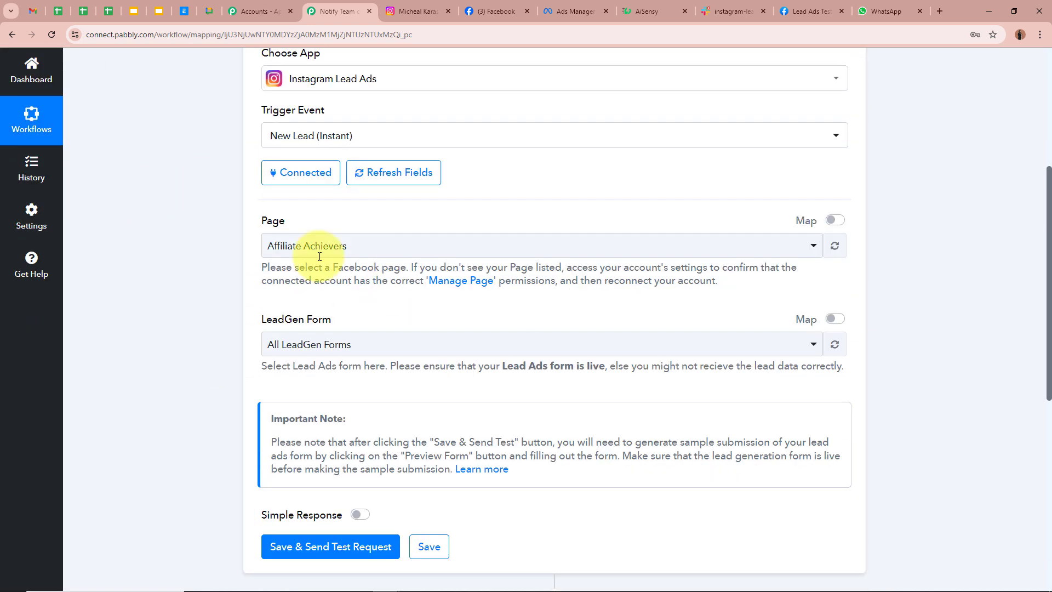
left_click(345, 245)
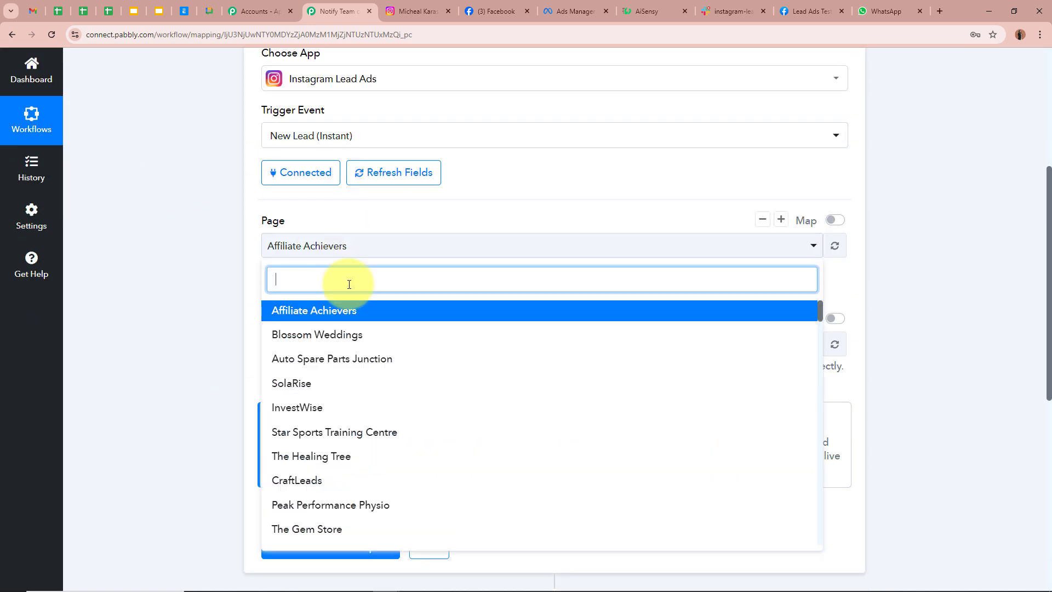
type("Pe")
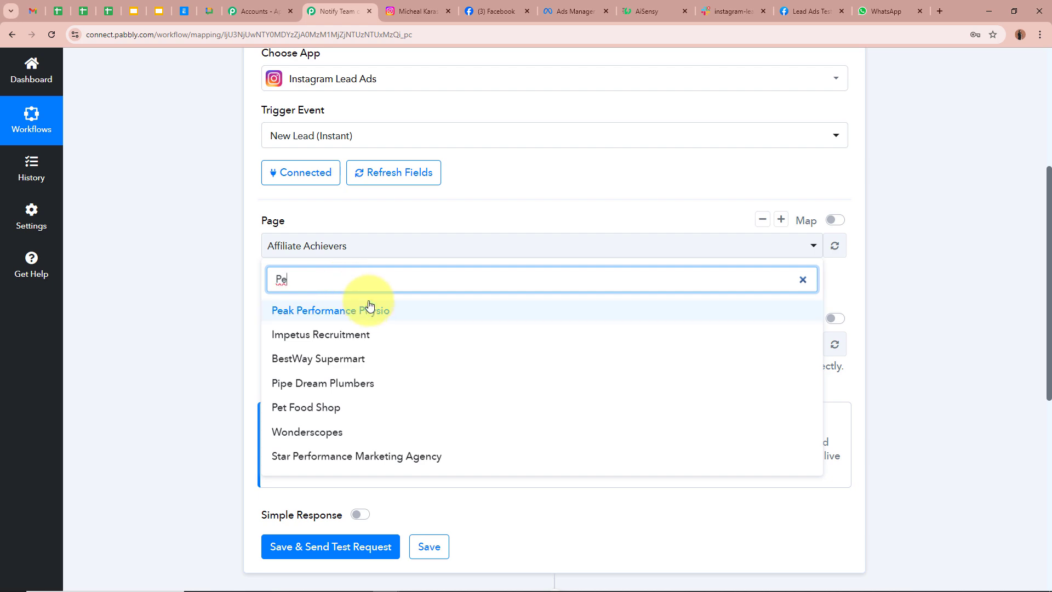
left_click(362, 309)
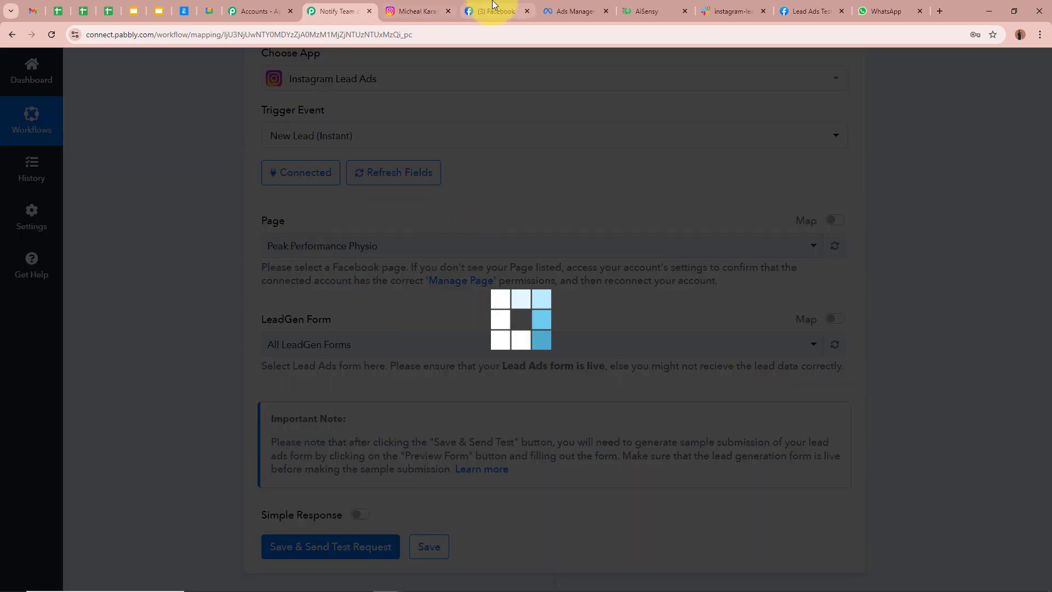
left_click(564, 11)
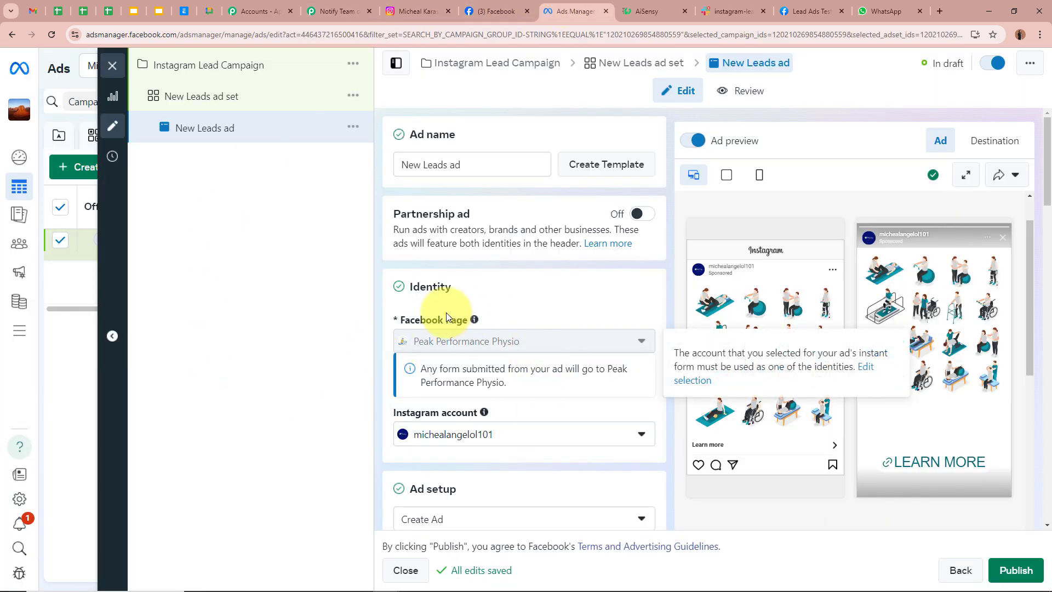
left_click(334, 17)
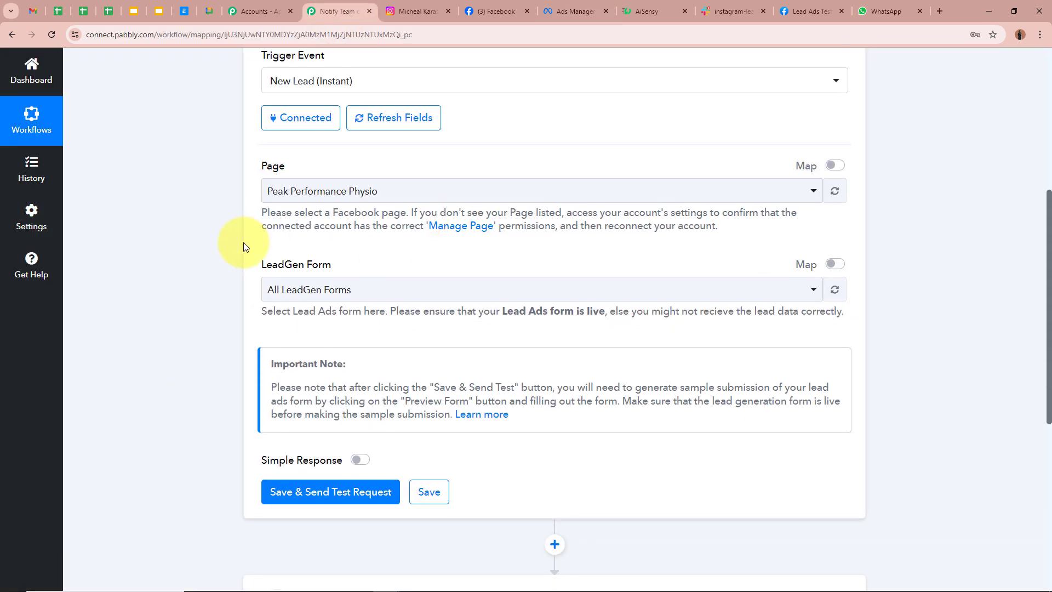
left_click(351, 291)
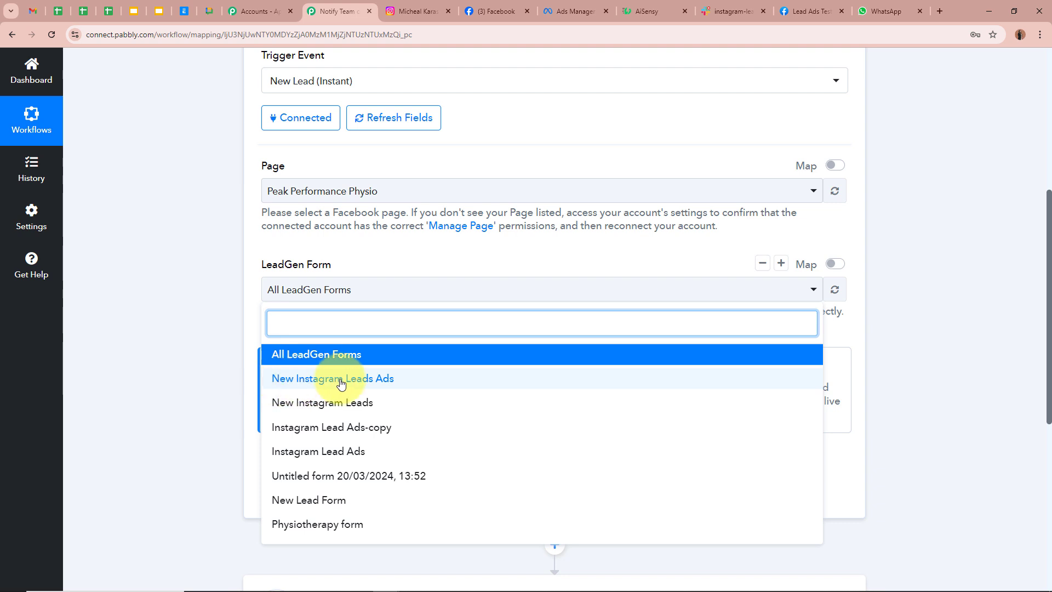
left_click(388, 382)
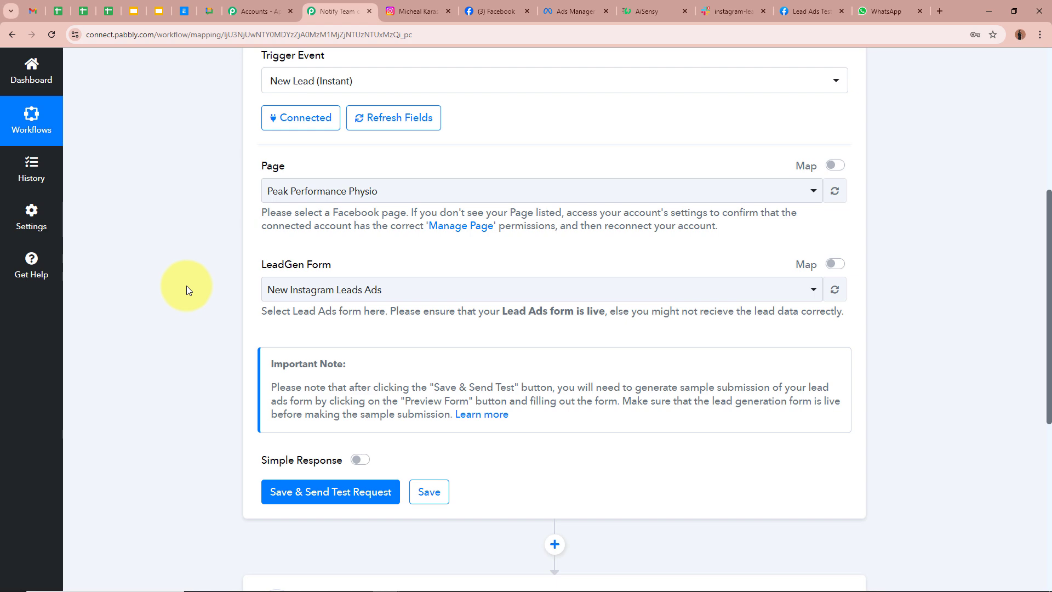
- Enable Simple Response and save the trigger with Save & Send Test Request
scroll(307, 351, "down", 2)
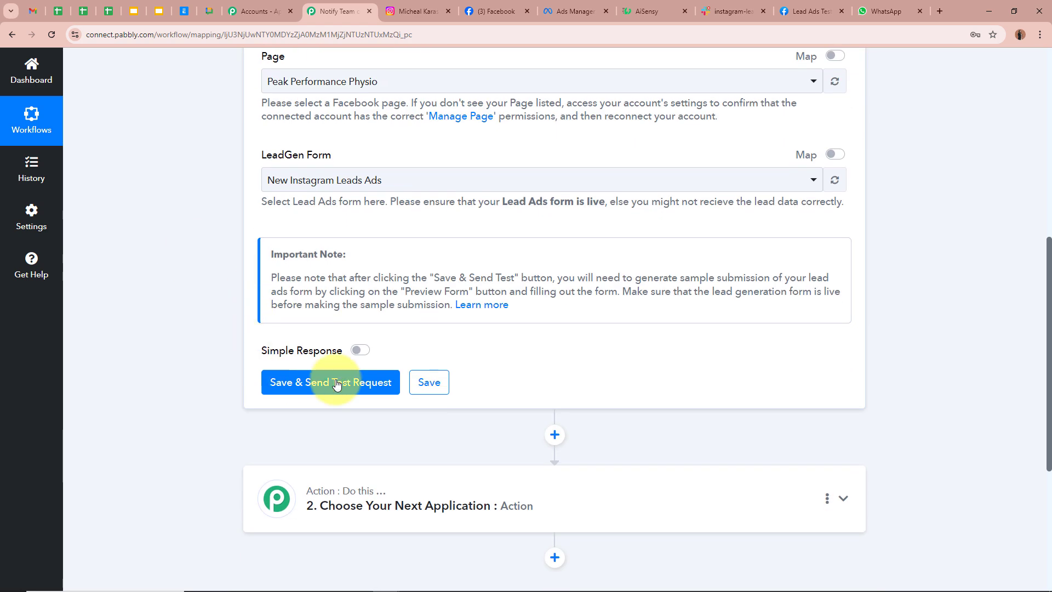
left_click(360, 353)
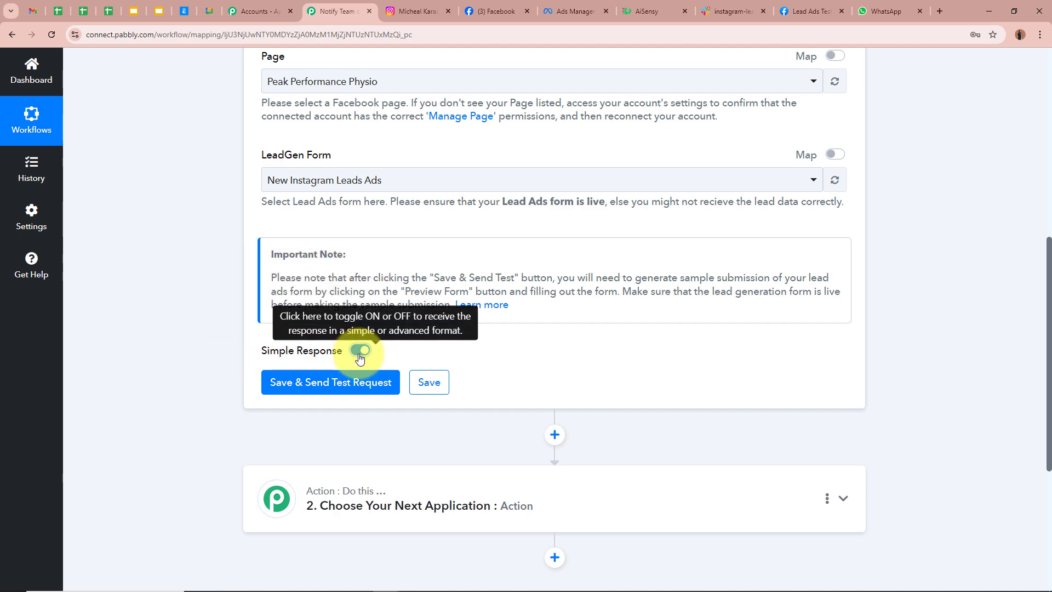
left_click(342, 382)
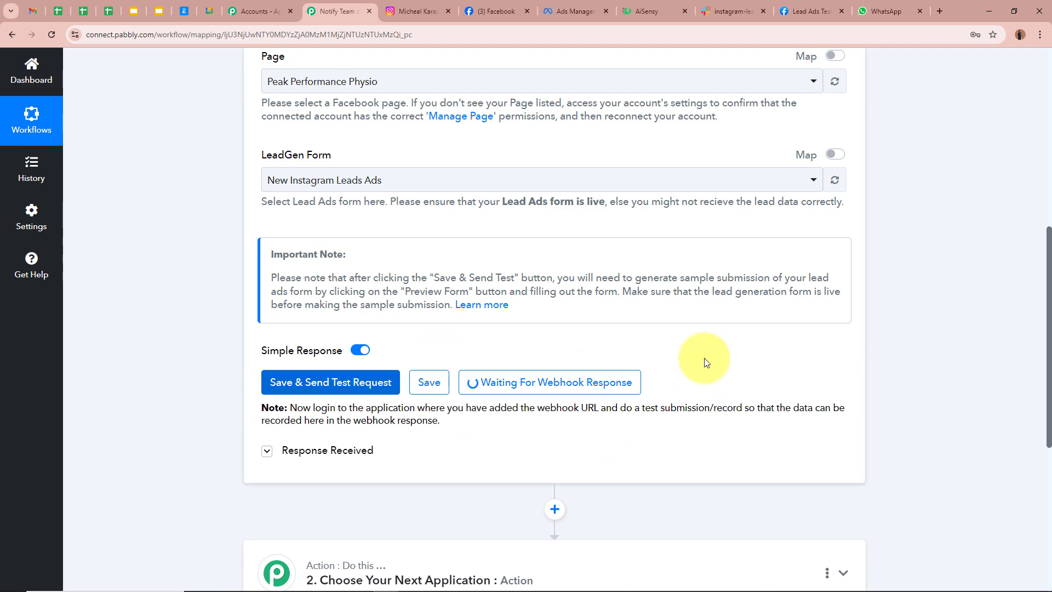
scroll(758, 392, "up", 8)
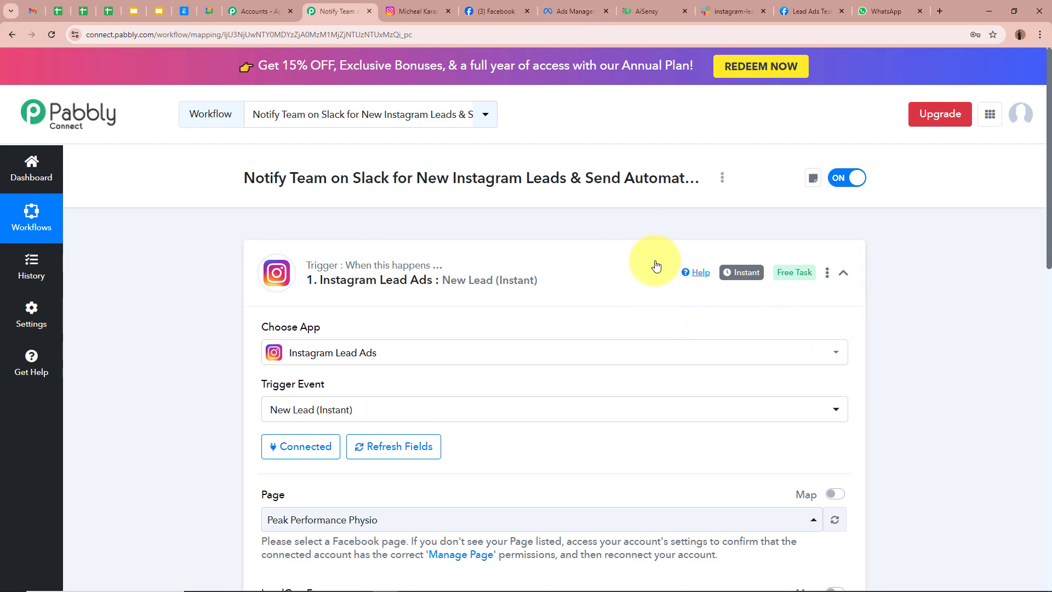
- Check the New Leads ad's In draft status, then switch to the Lead Ads Testing Tool
left_click(582, 18)
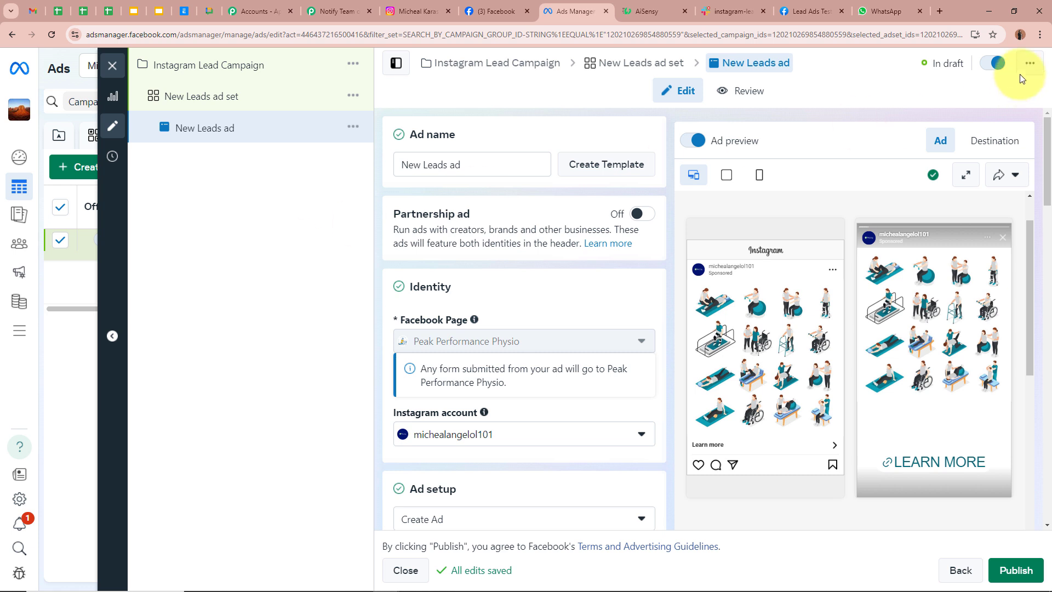
left_click_drag(932, 65, 966, 70)
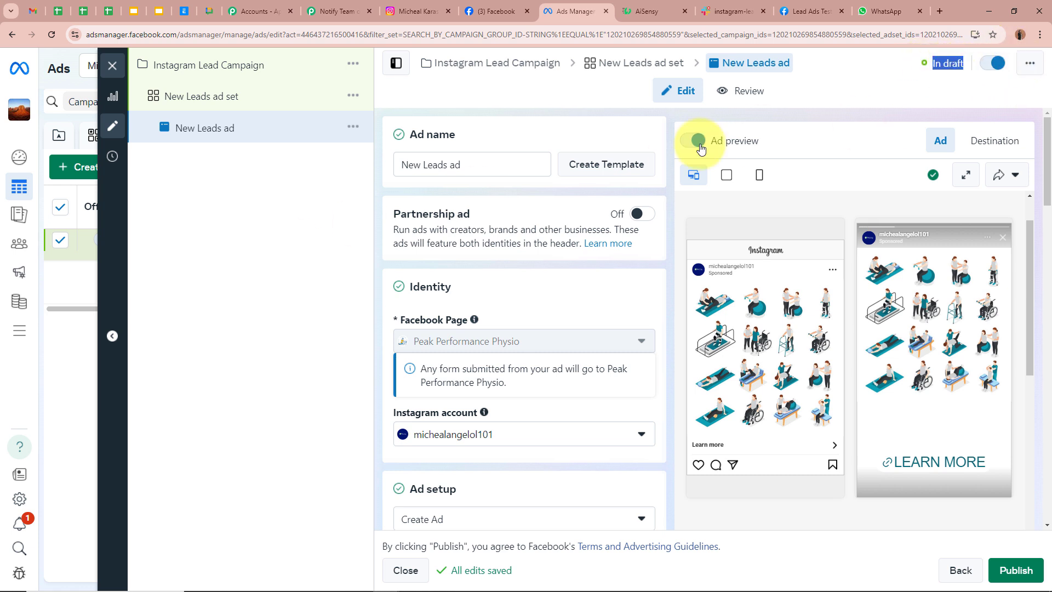
left_click(281, 313)
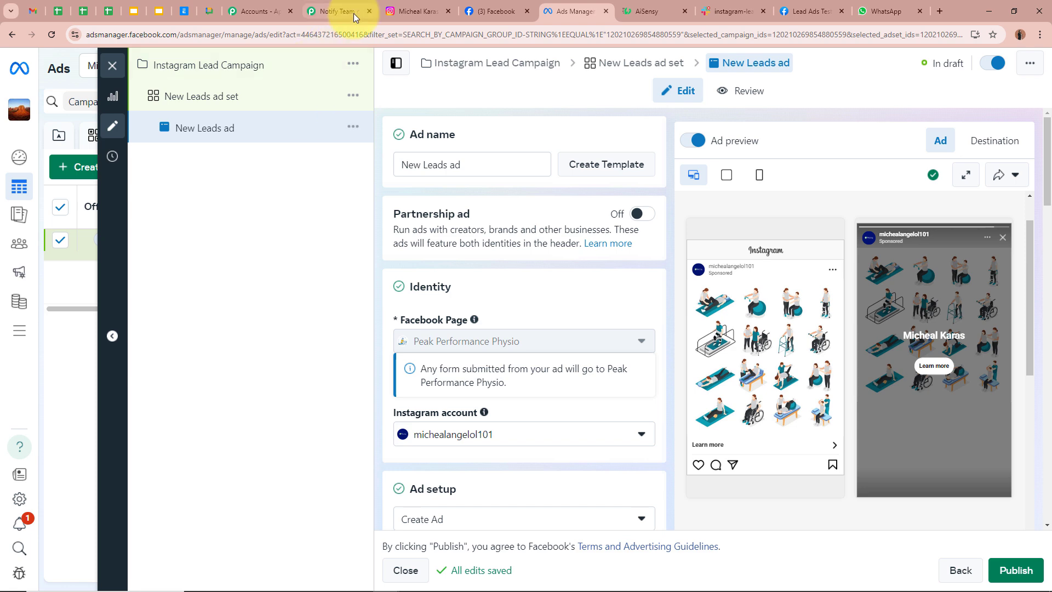
left_click(335, 11)
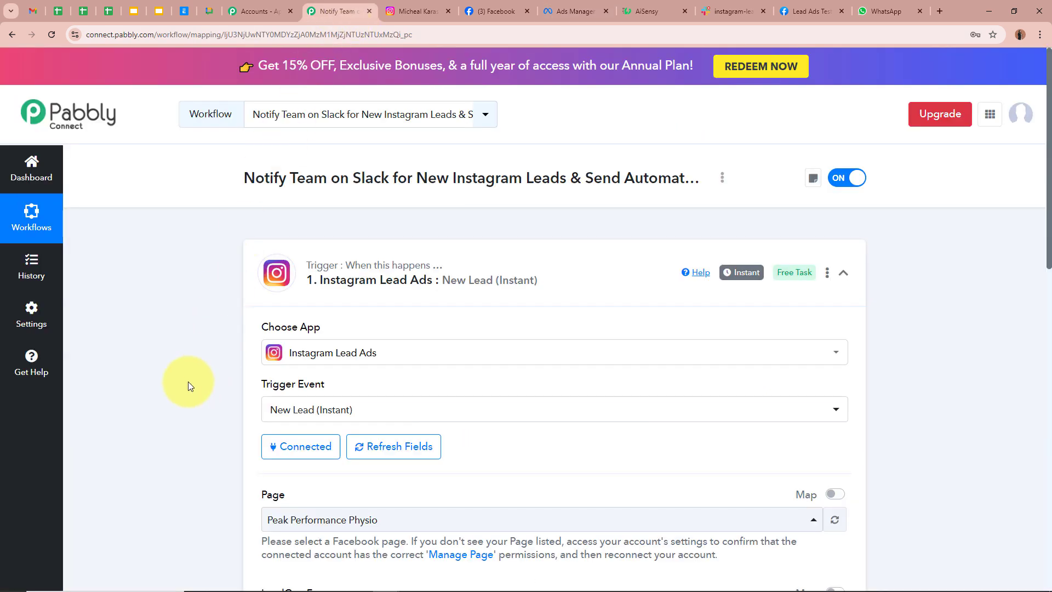
left_click(805, 11)
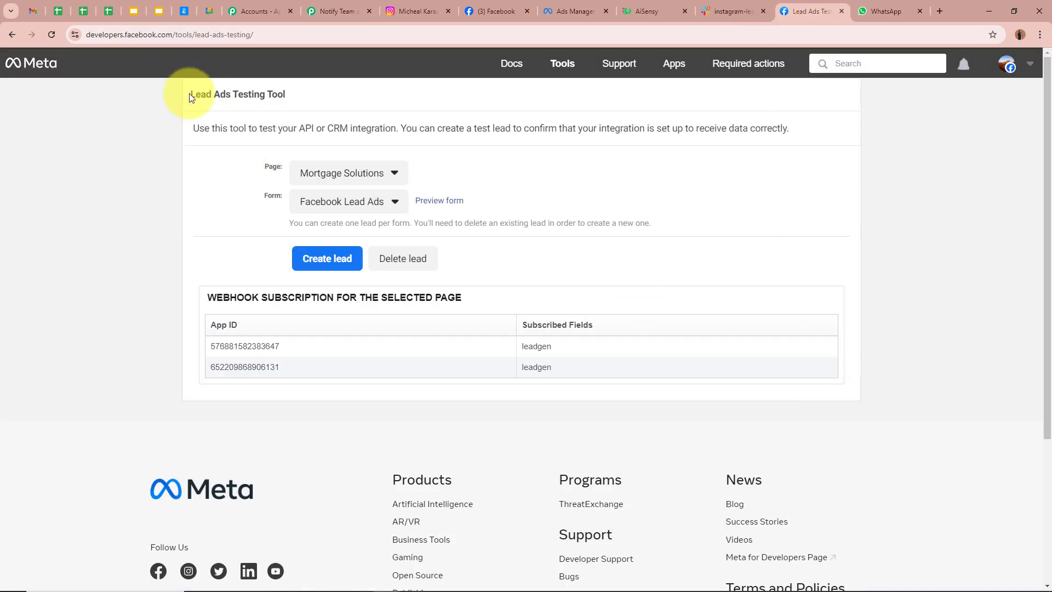
- Select the Peak Performance Physio page and preview the New Instagram Leads Ads form
left_click_drag(191, 93, 314, 113)
left_click(64, 248)
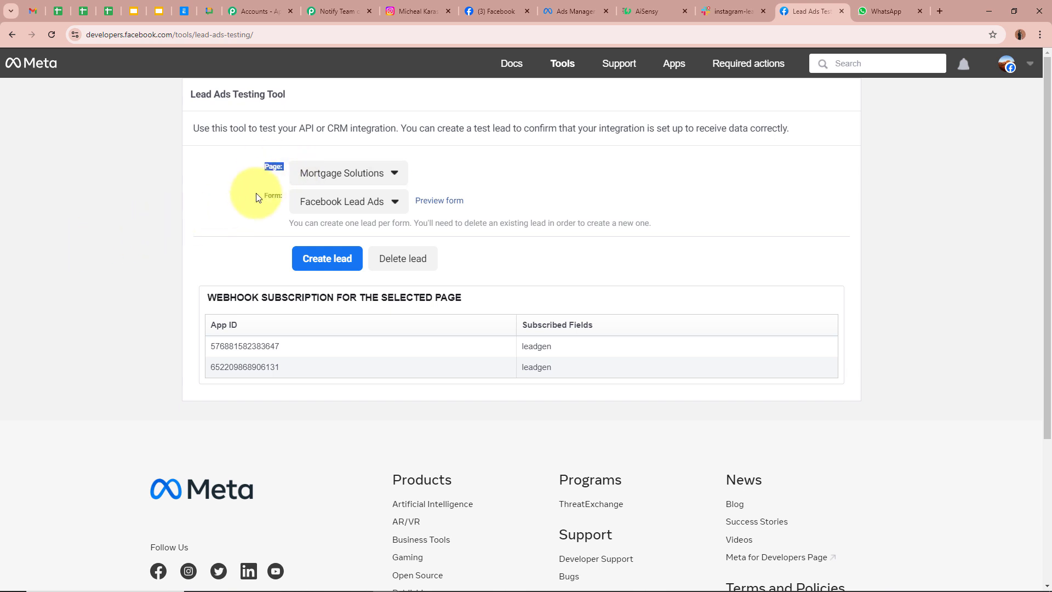
left_click_drag(256, 195, 287, 196)
left_click(347, 171)
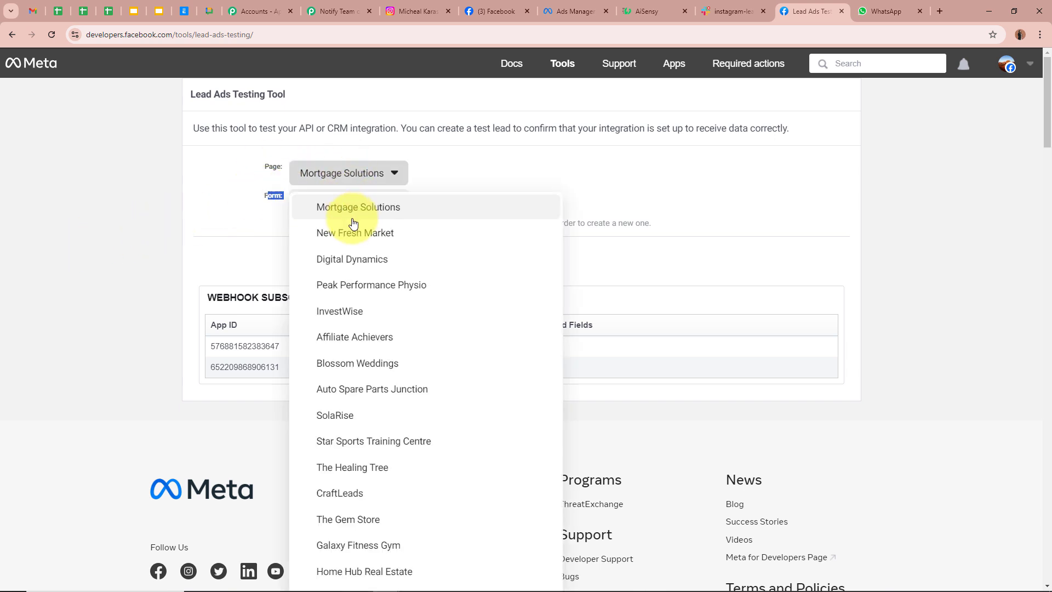
left_click(353, 285)
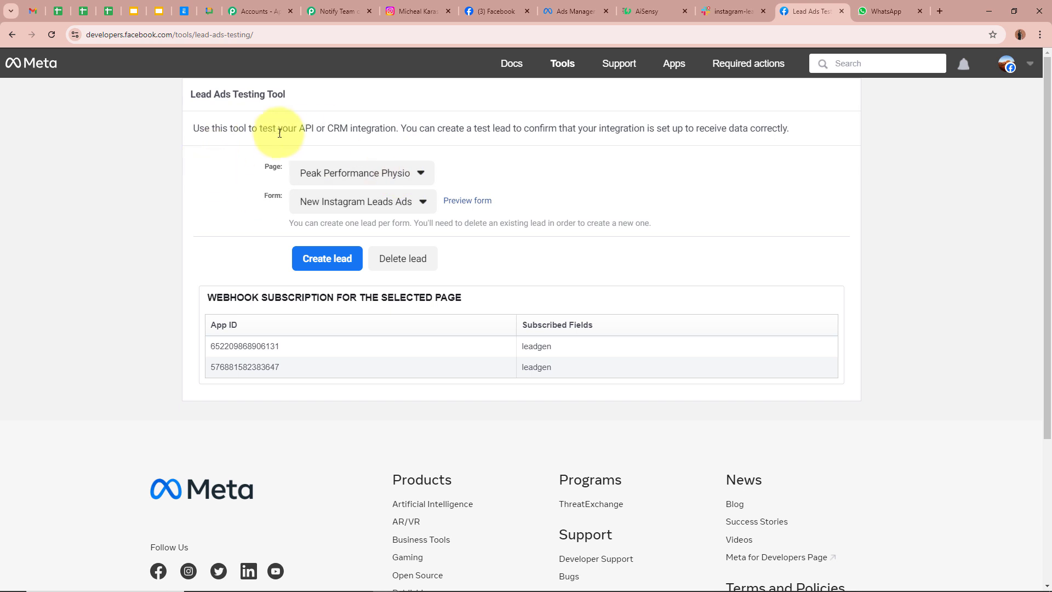
left_click(477, 201)
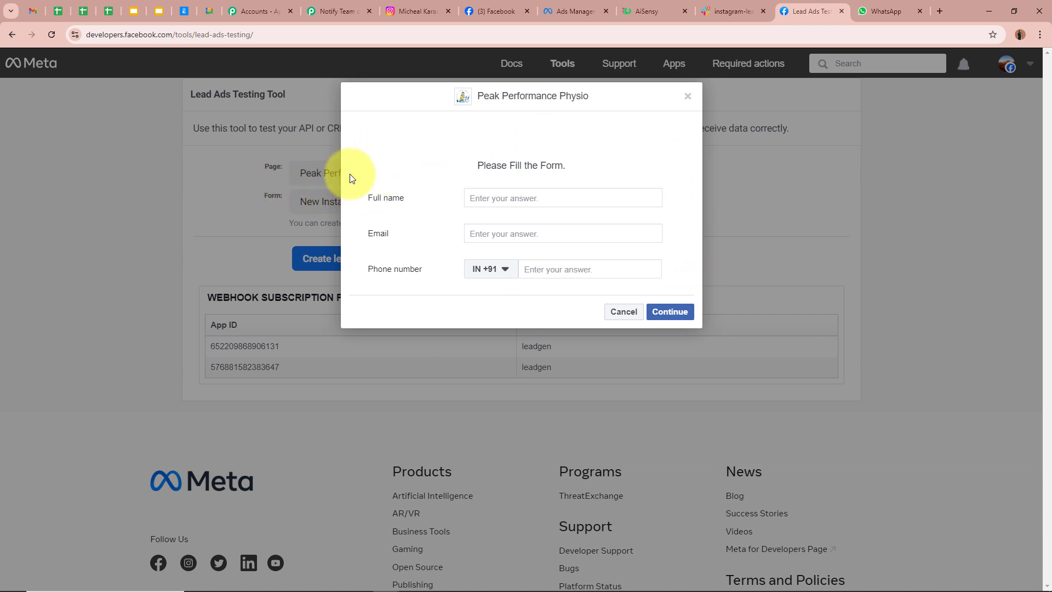
- Fill in the test lead's full name, e-mail and phone number, and submit it
left_click(486, 199)
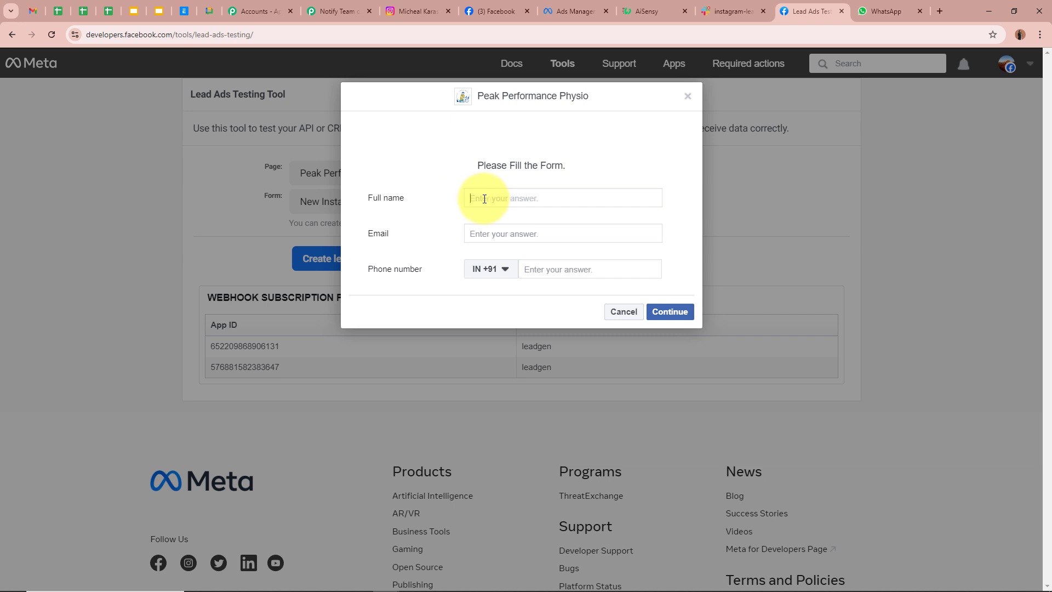
type("Smart User44")
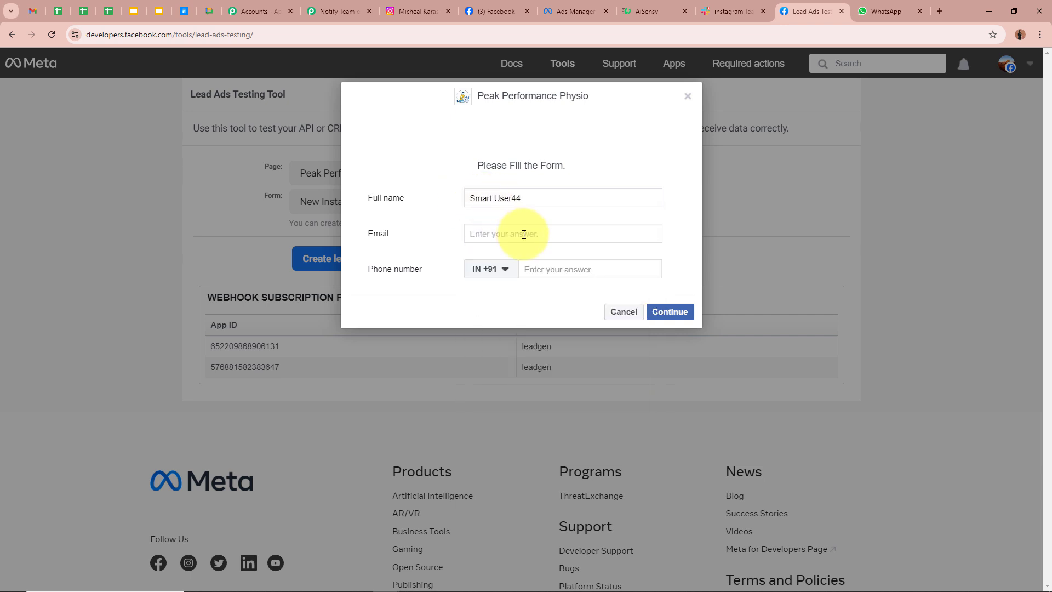
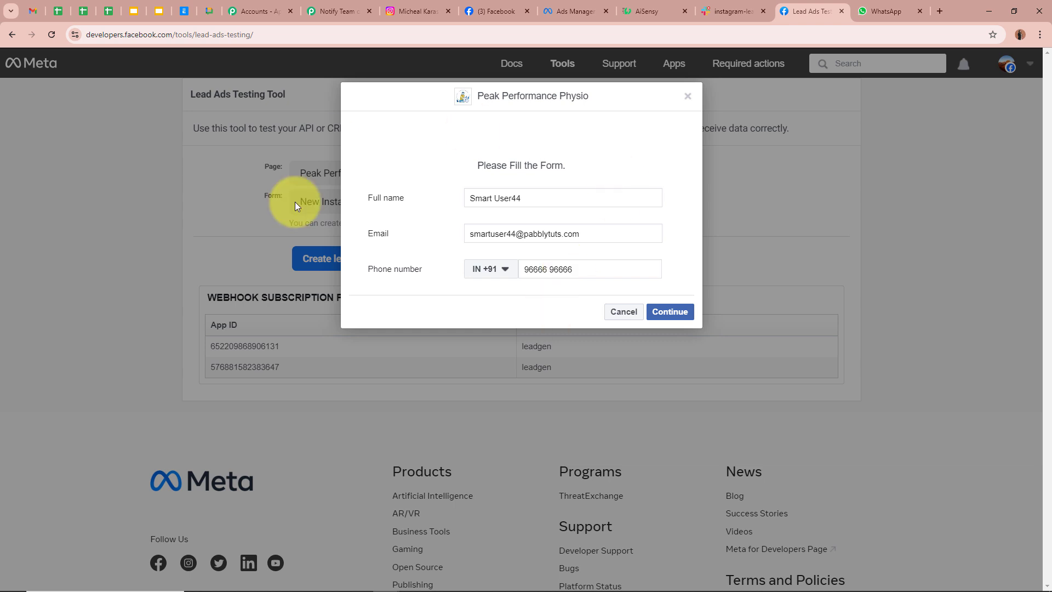
left_click(681, 316)
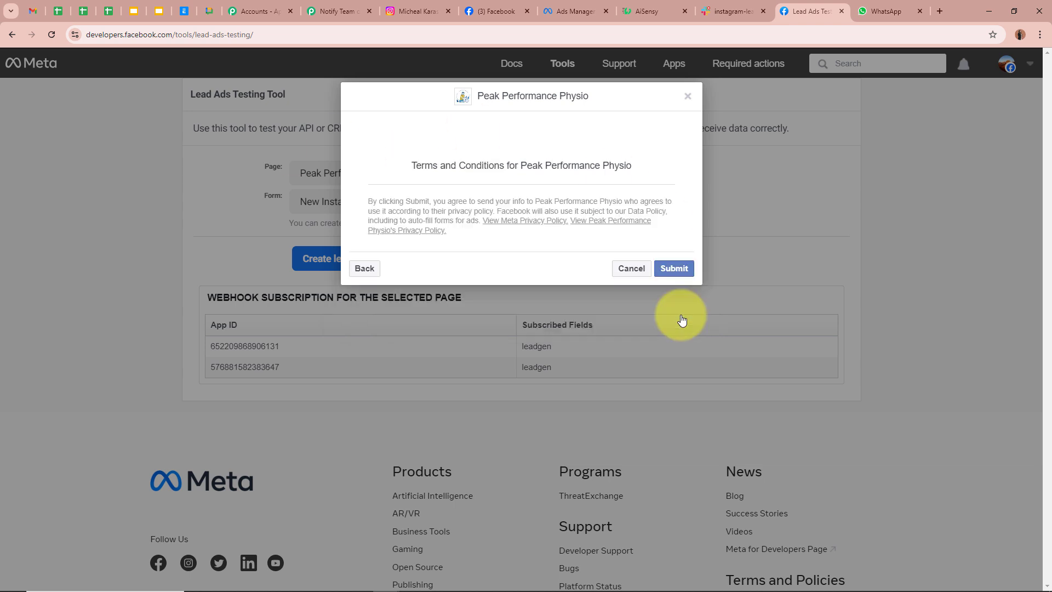
left_click(675, 270)
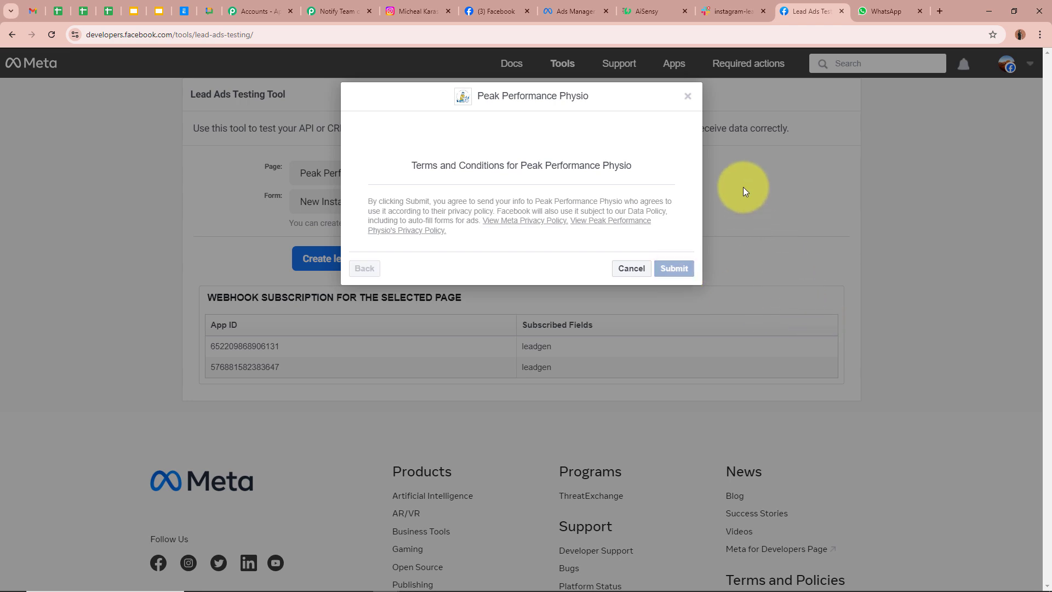
left_click(686, 97)
left_click_drag(227, 171, 225, 197)
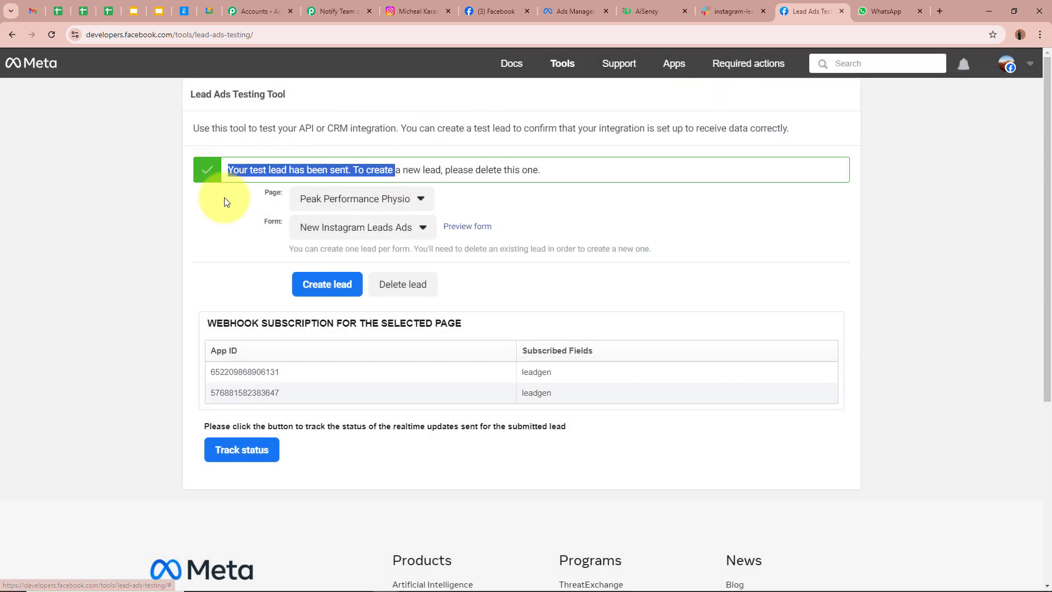
left_click(117, 235)
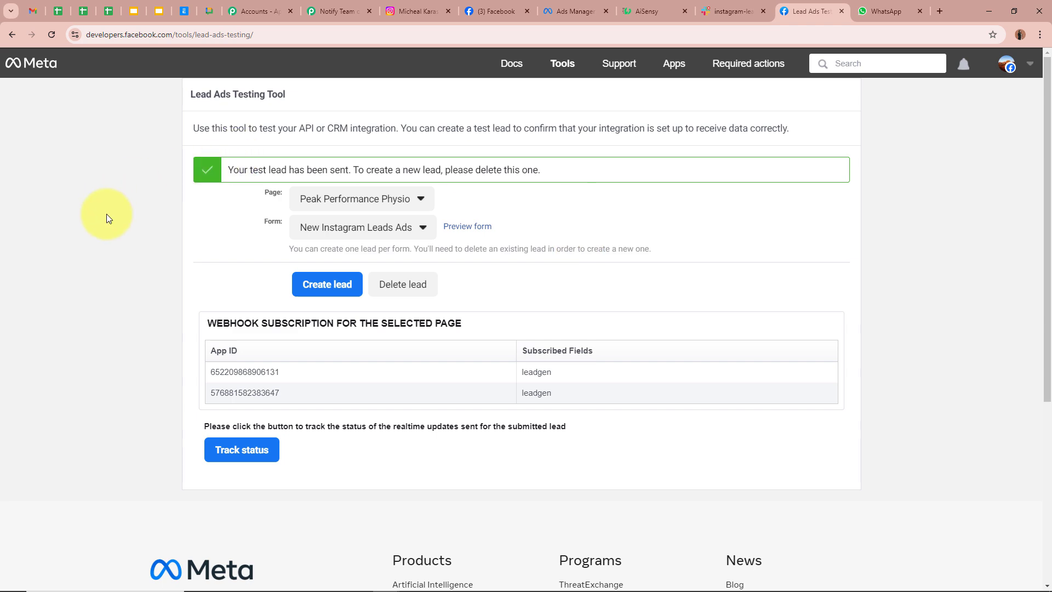
- Check the captured Res4 Full Name, Email and Phone Number values under Response Received
left_click(351, 14)
scroll(196, 367, "down", 12)
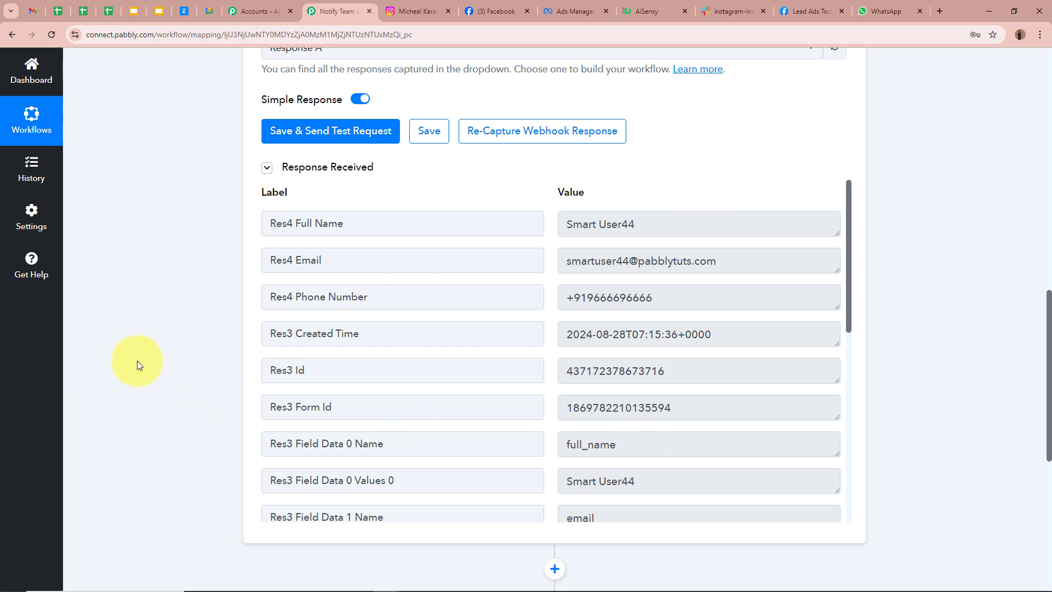
left_click(428, 216)
left_click(644, 222)
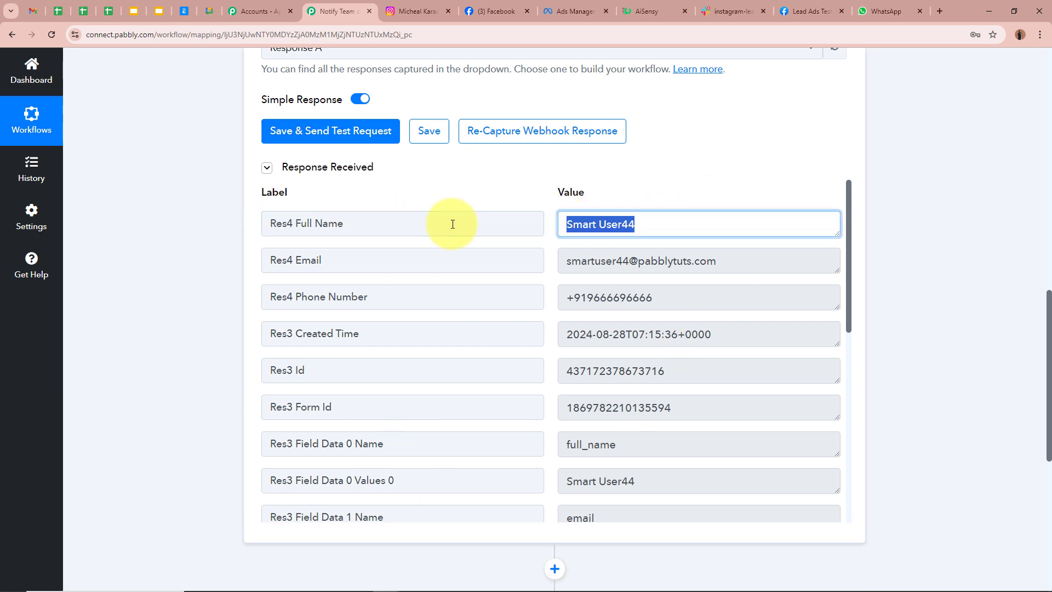
left_click(383, 258)
left_click(782, 271)
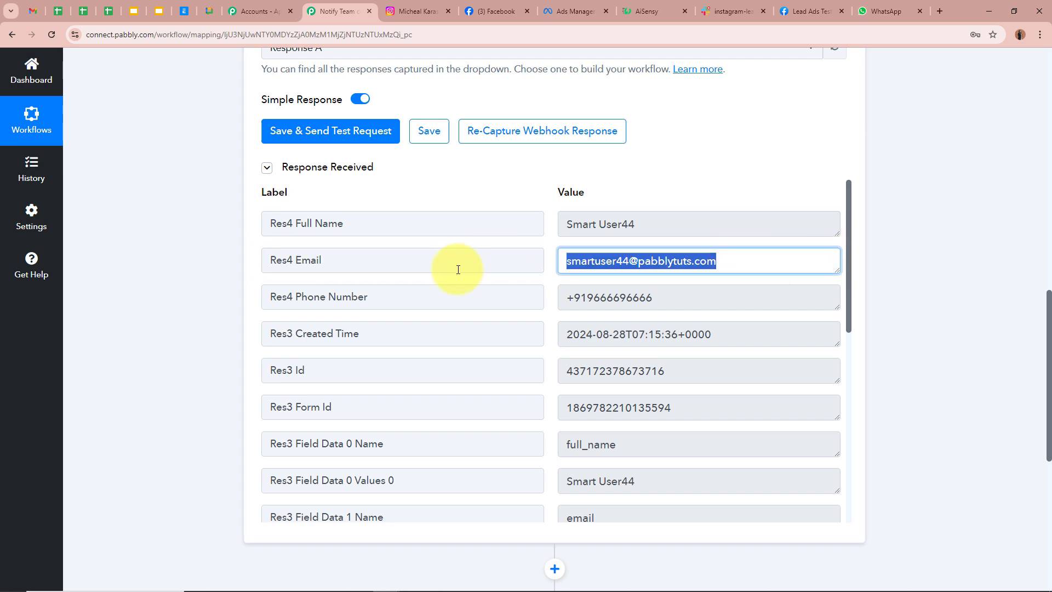
left_click(937, 294)
left_click(329, 297)
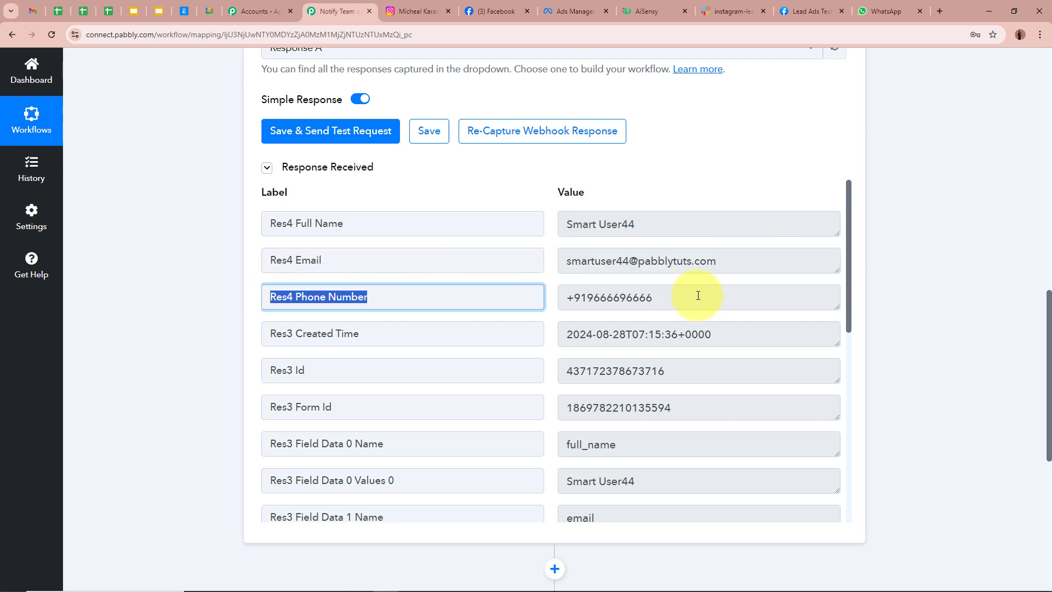
left_click(699, 296)
left_click(929, 291)
- Collapse the Instagram Lead Ads trigger step
scroll(718, 416, "down", 6)
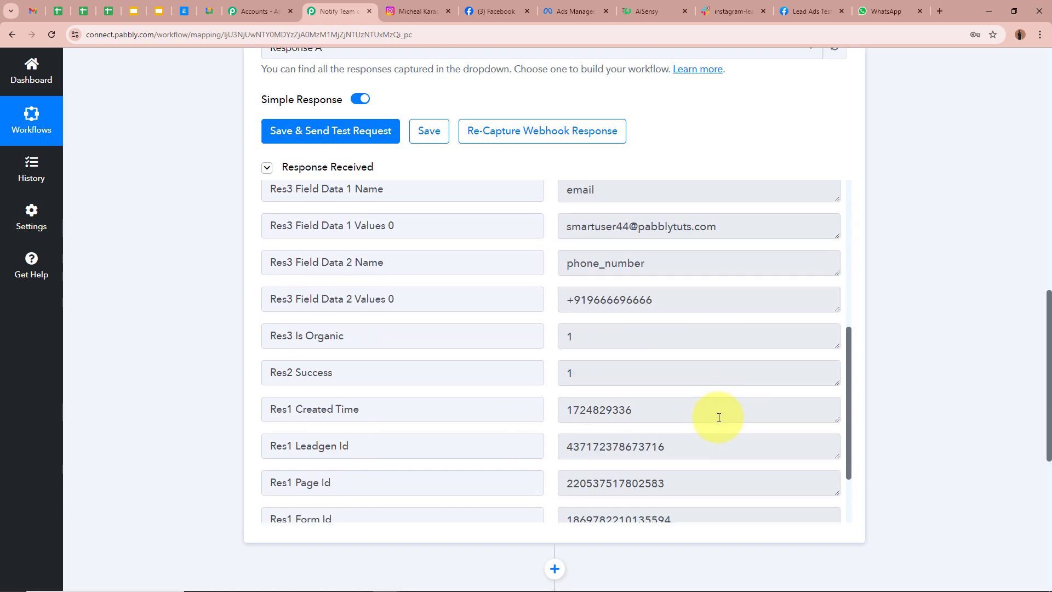
scroll(719, 418, "up", 5)
scroll(911, 415, "up", 12)
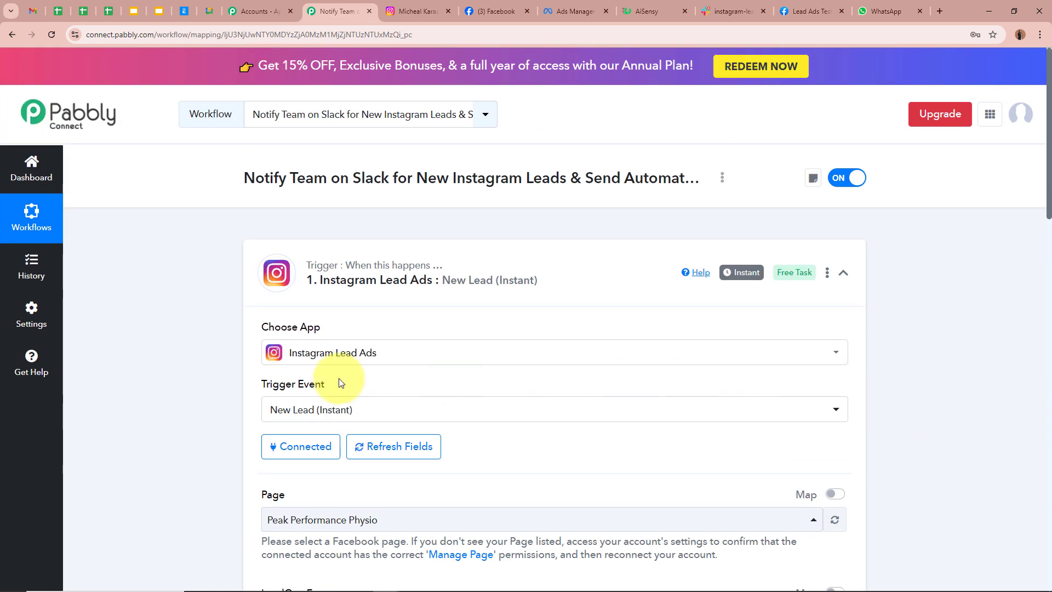
left_click(325, 296)
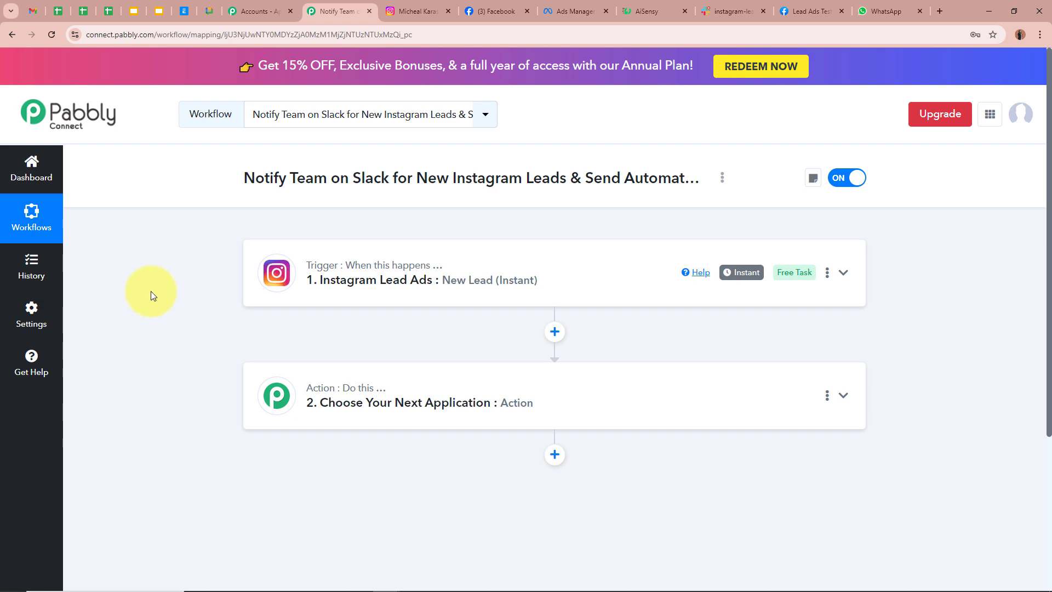
- Make step 2 a Slack action with the Send Channel Message event
left_click(658, 409)
scroll(659, 409, "down", 3)
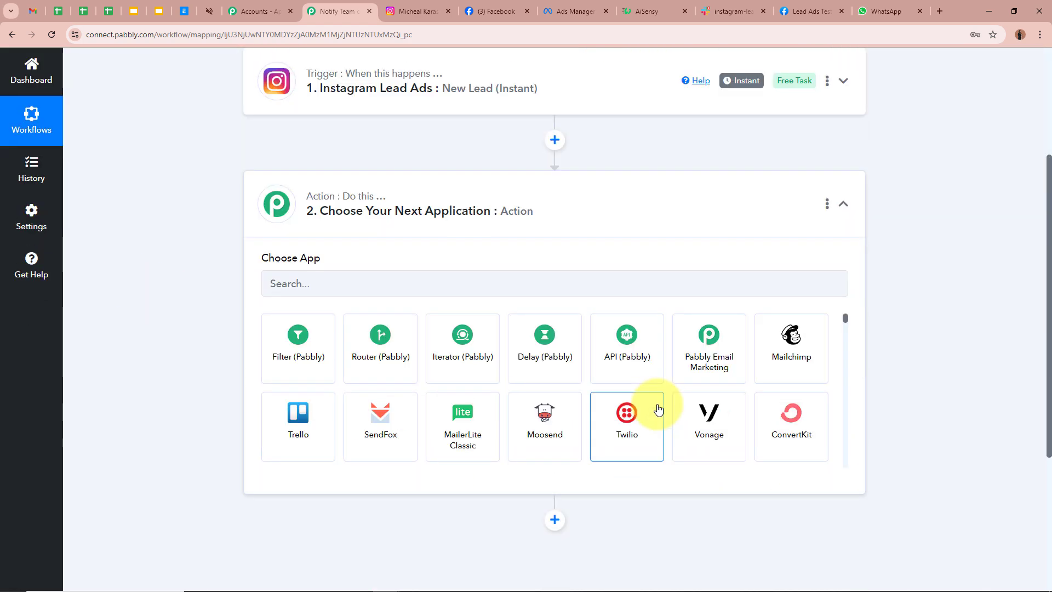
scroll(658, 409, "up", 3)
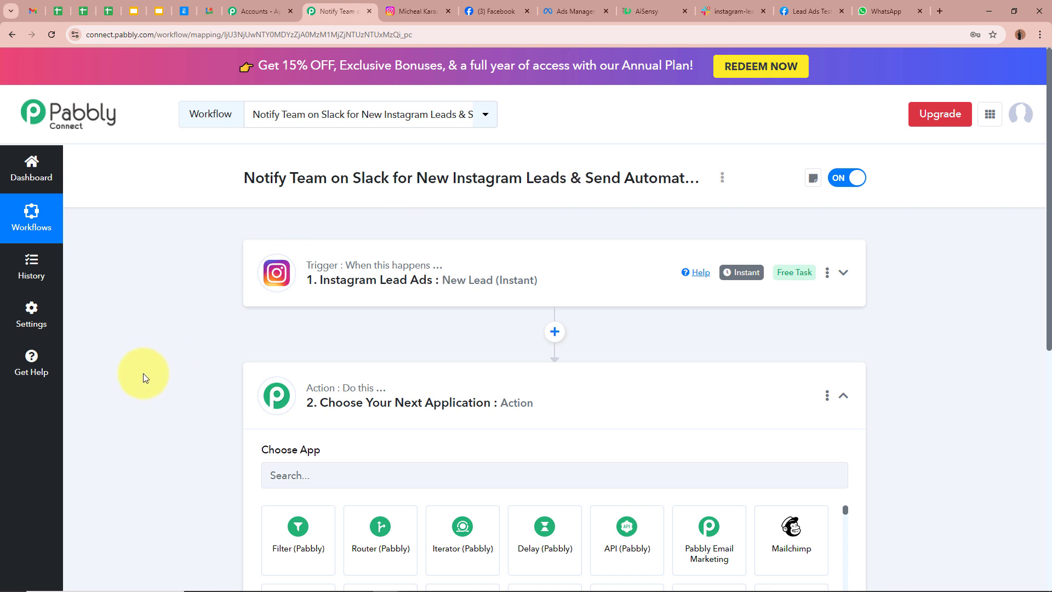
scroll(228, 461, "down", 3)
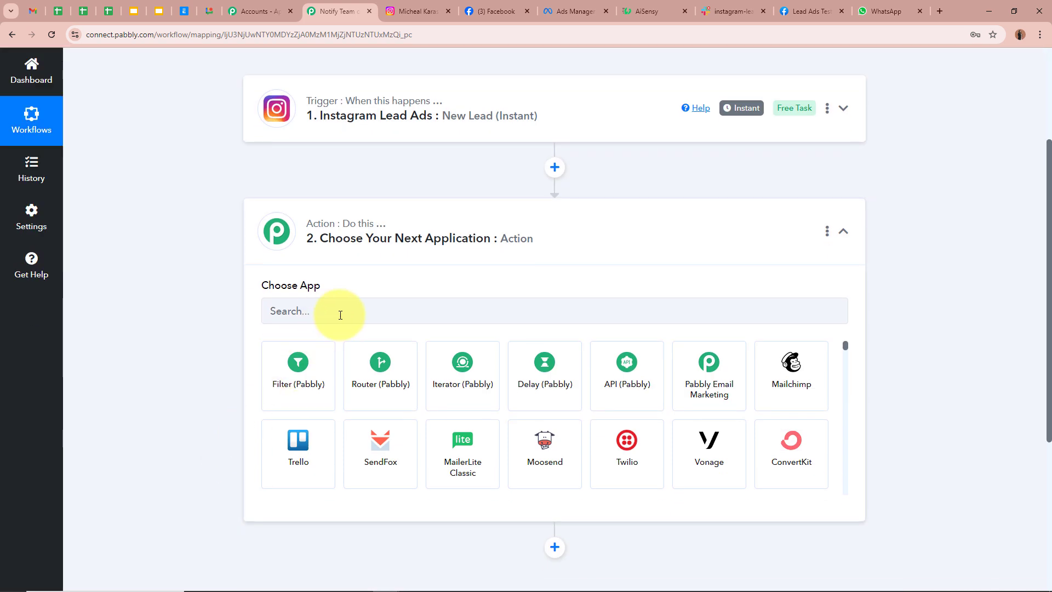
left_click(341, 315)
type("Slack")
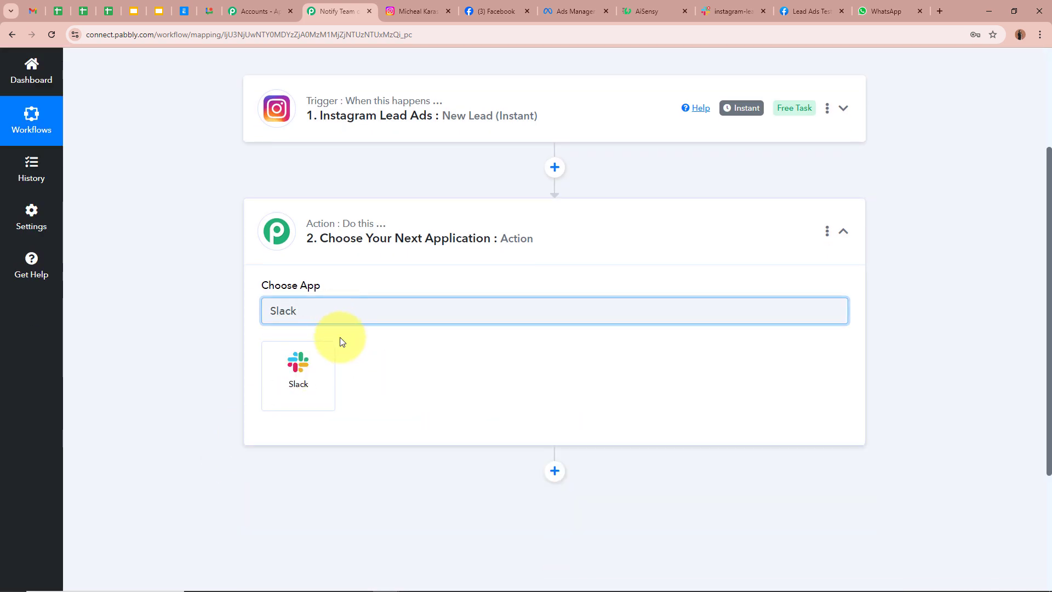
left_click(329, 370)
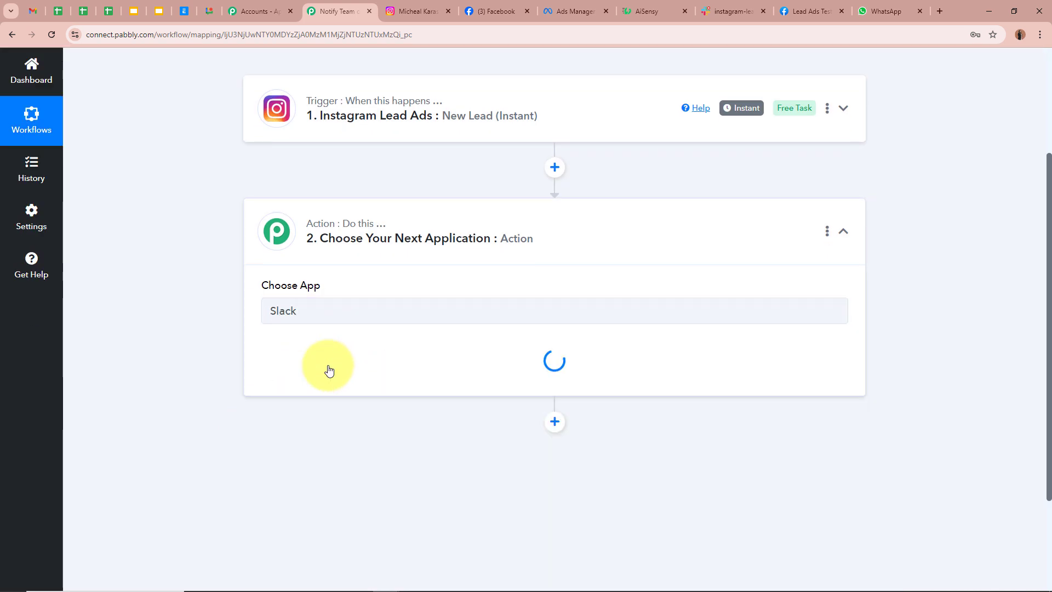
left_click(329, 368)
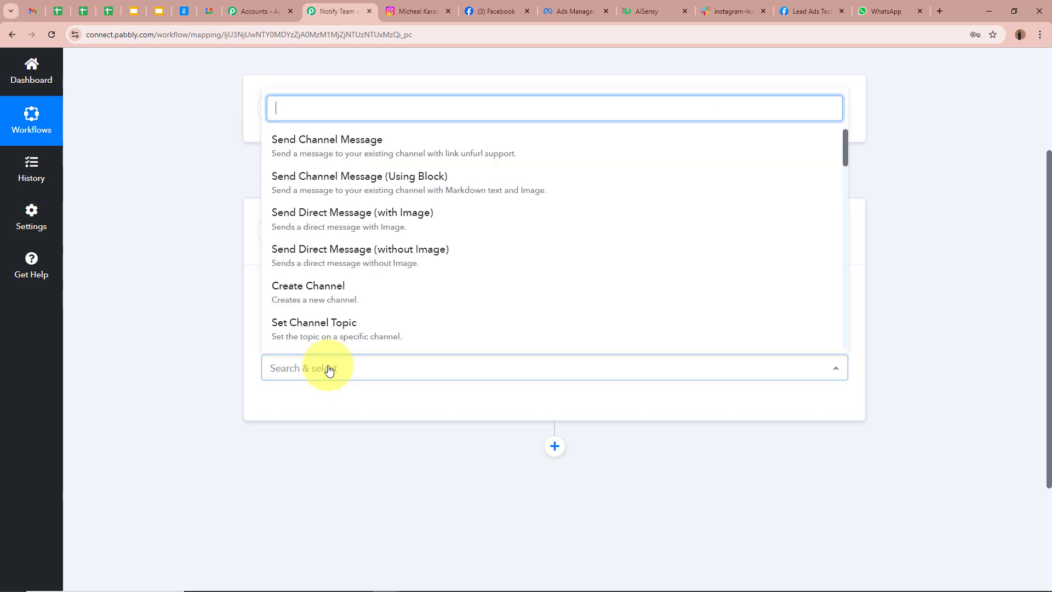
left_click(359, 174)
- Check the channel in the Slack workspace, then return to the Pabbly workflow
left_click(192, 351)
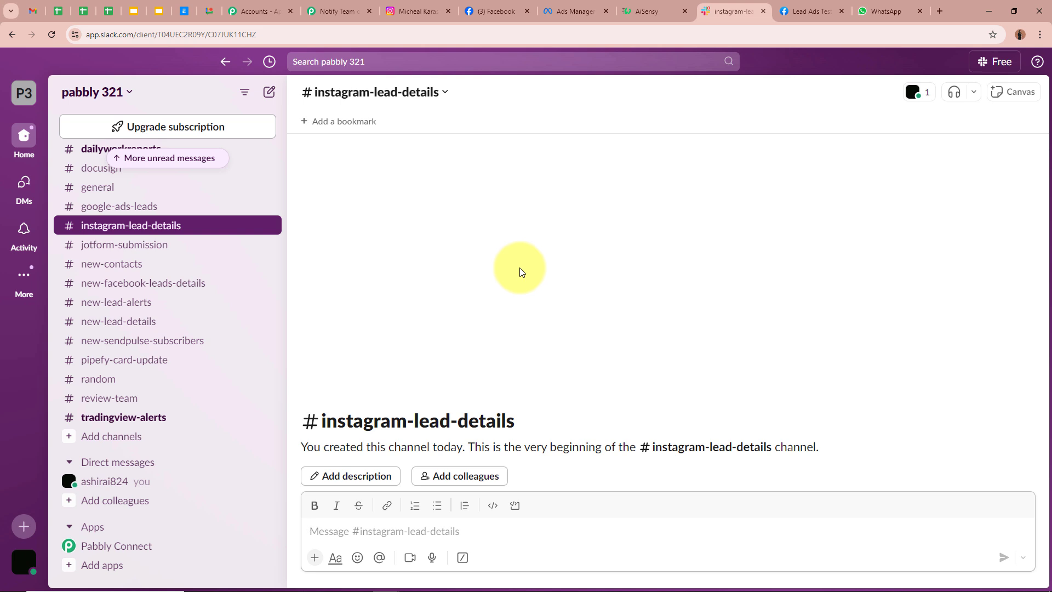
left_click(337, 11)
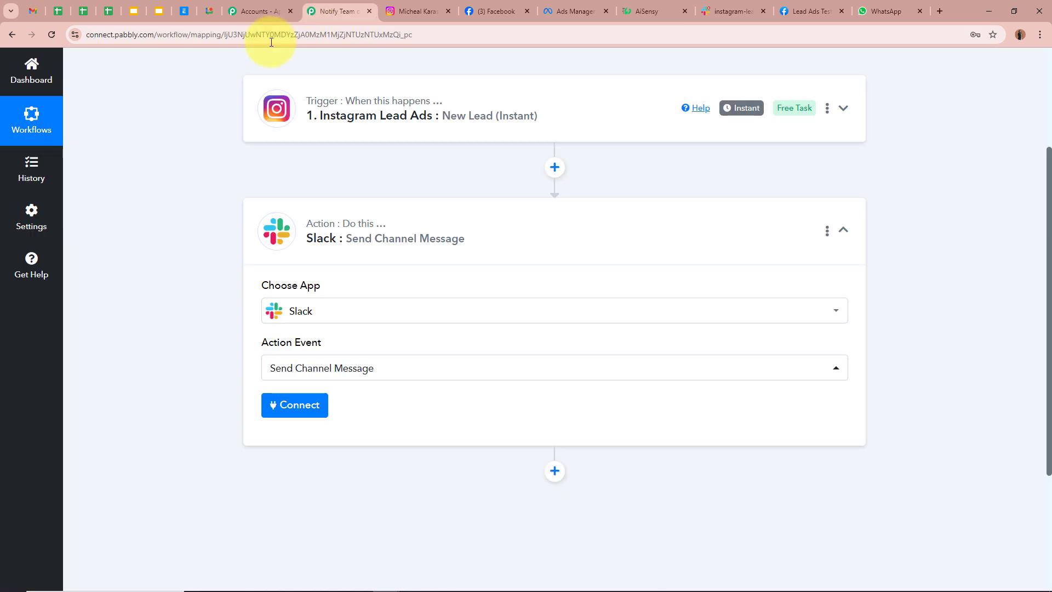
left_click(292, 321)
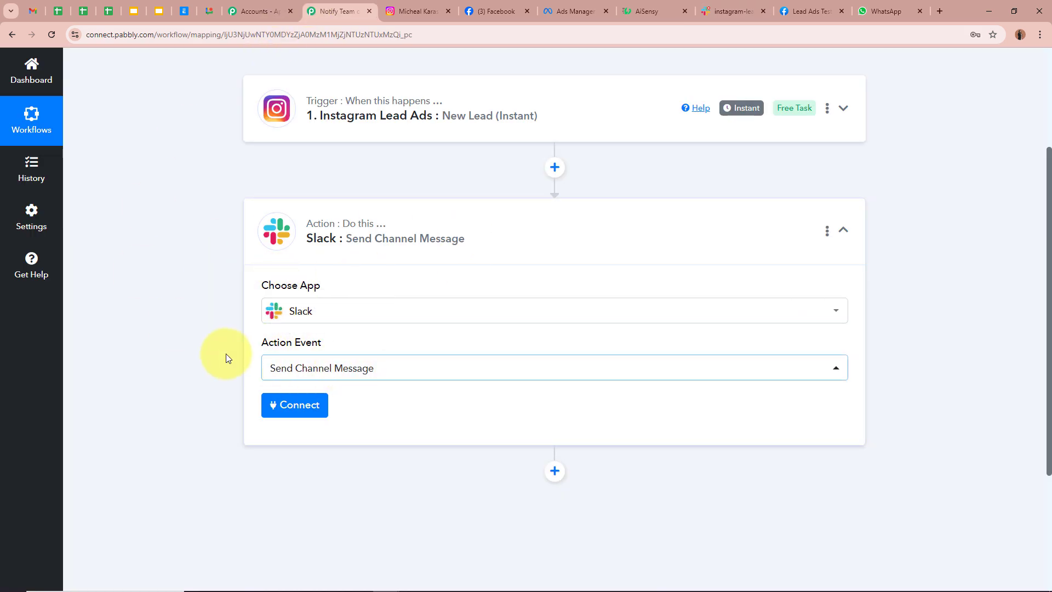
scroll(230, 340, "down", 2)
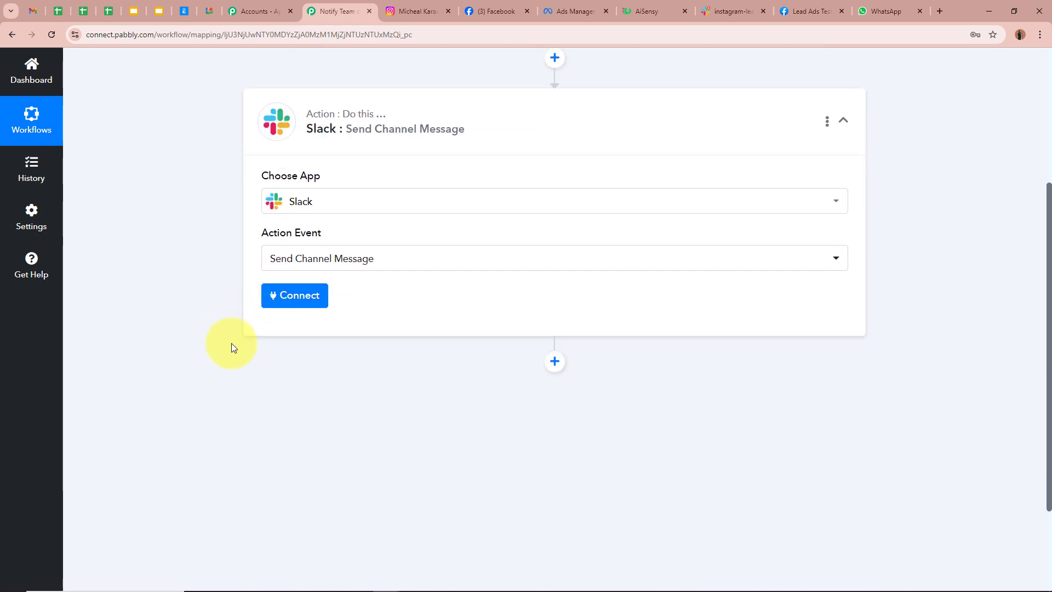
- Start adding a new Slack connection to the Slack step
left_click(299, 295)
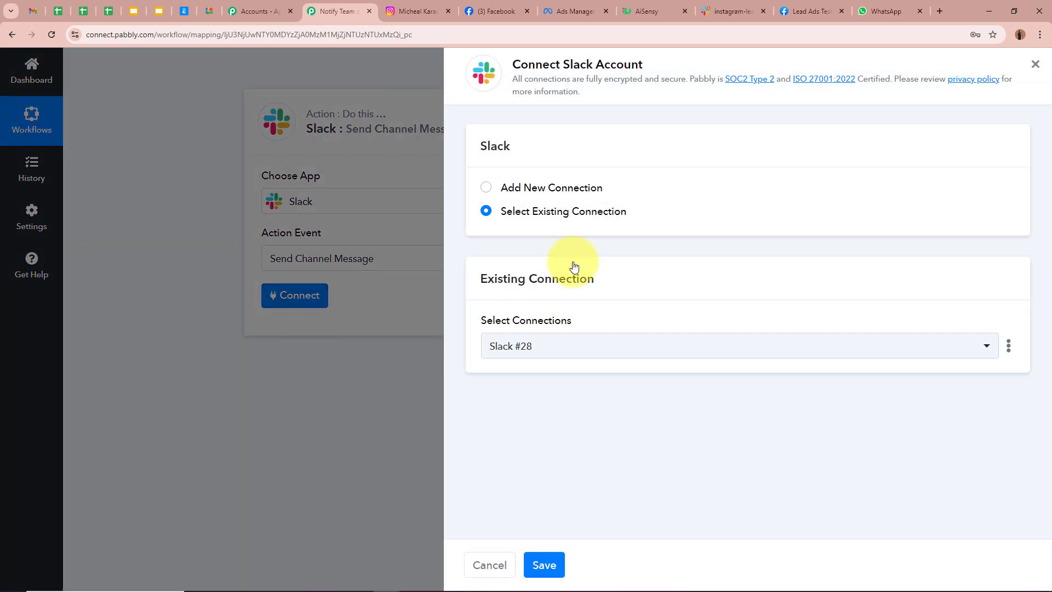
left_click(503, 189)
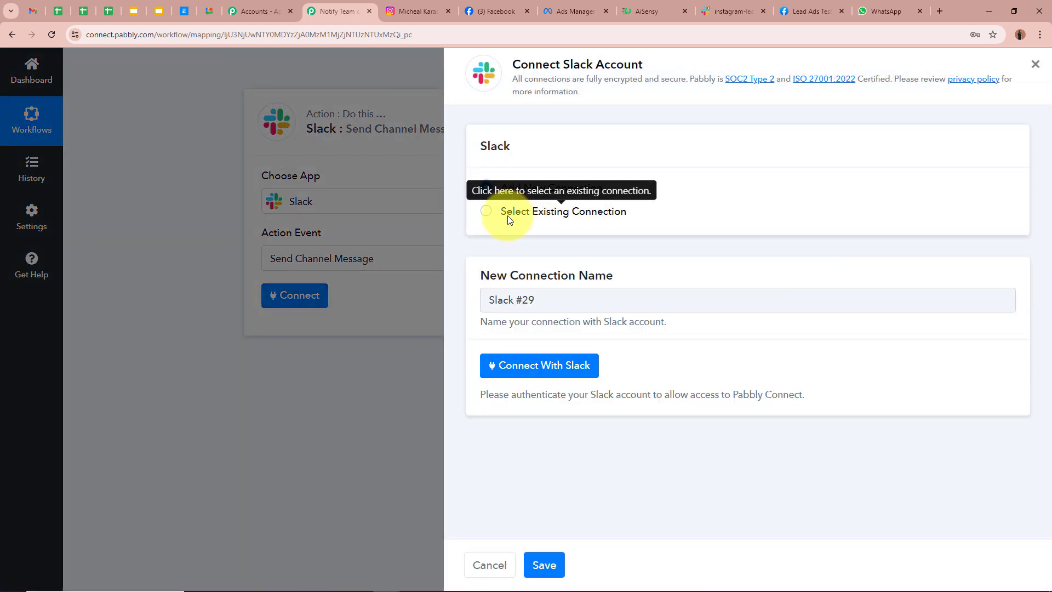
left_click(578, 365)
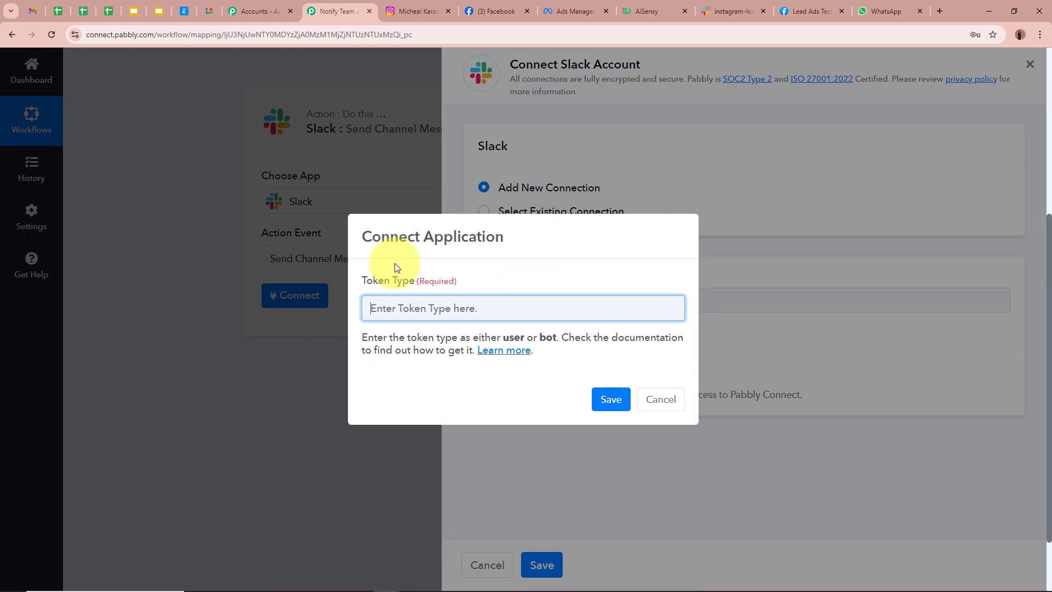
- Set Token Type to 'bot', save, and allow access to the pabbly 321 workspace
left_click_drag(363, 280, 589, 338)
left_click(551, 297)
type("b")
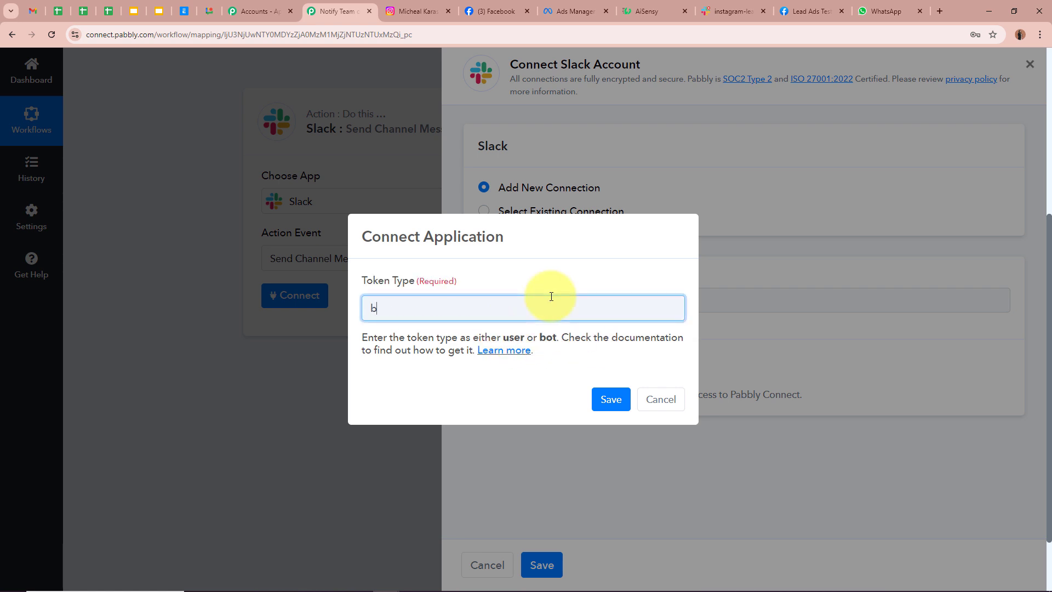
type("ot")
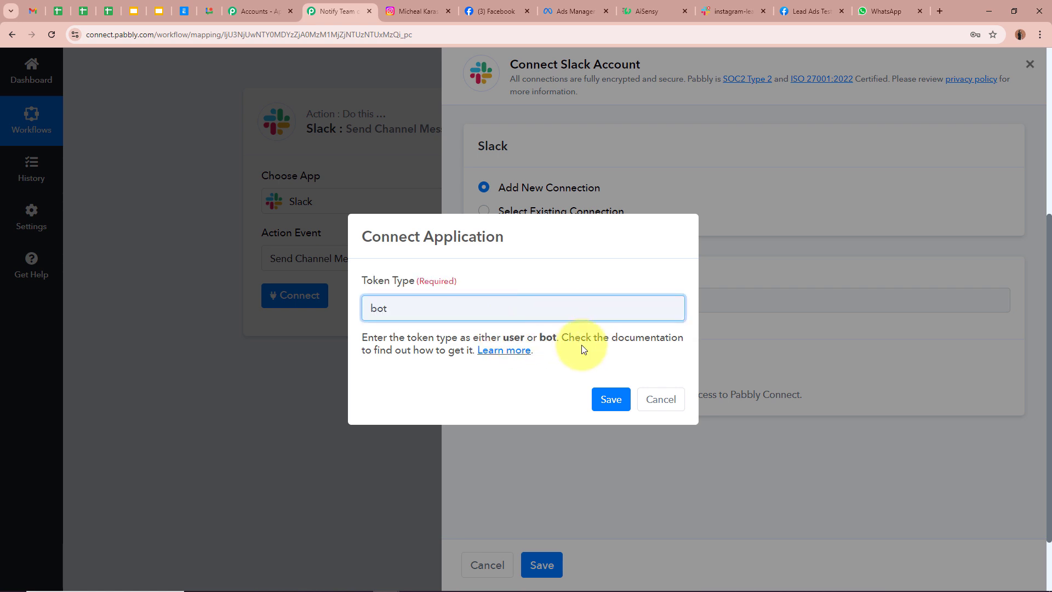
left_click(607, 399)
scroll(347, 249, "down", 5)
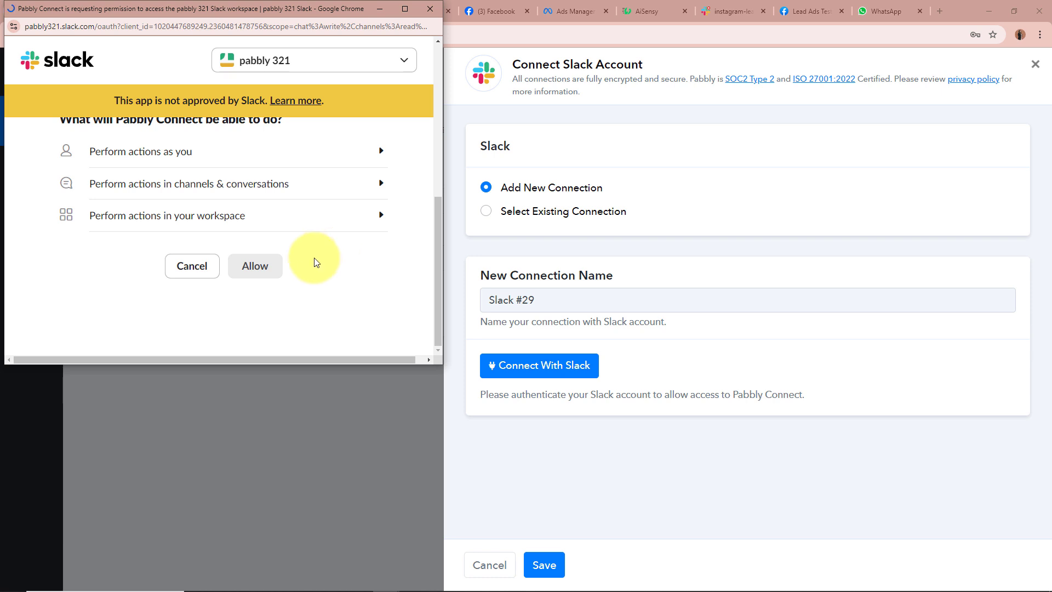
scroll(274, 271, "down", 5)
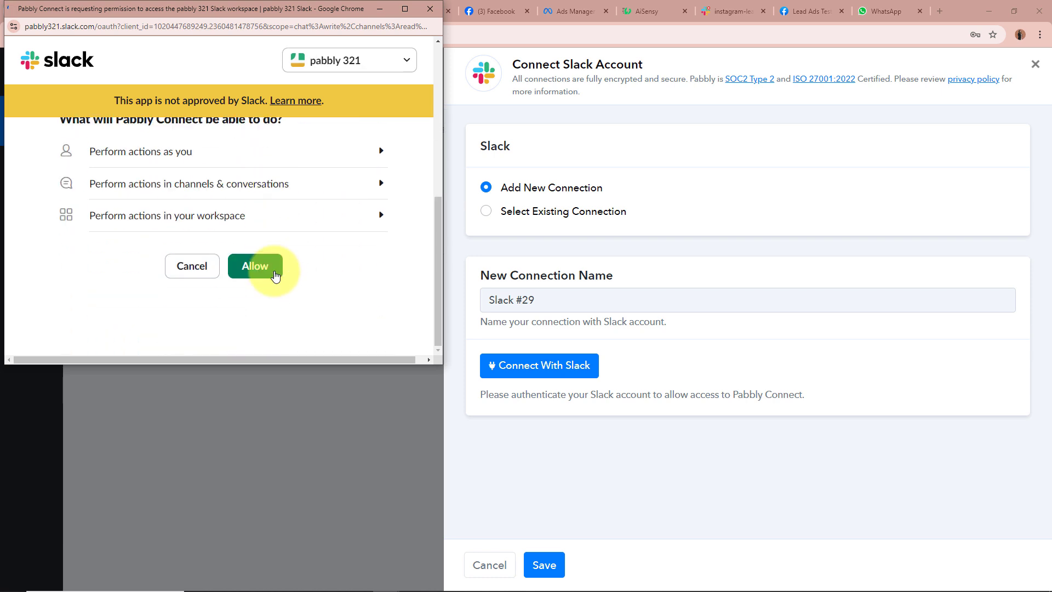
left_click(274, 272)
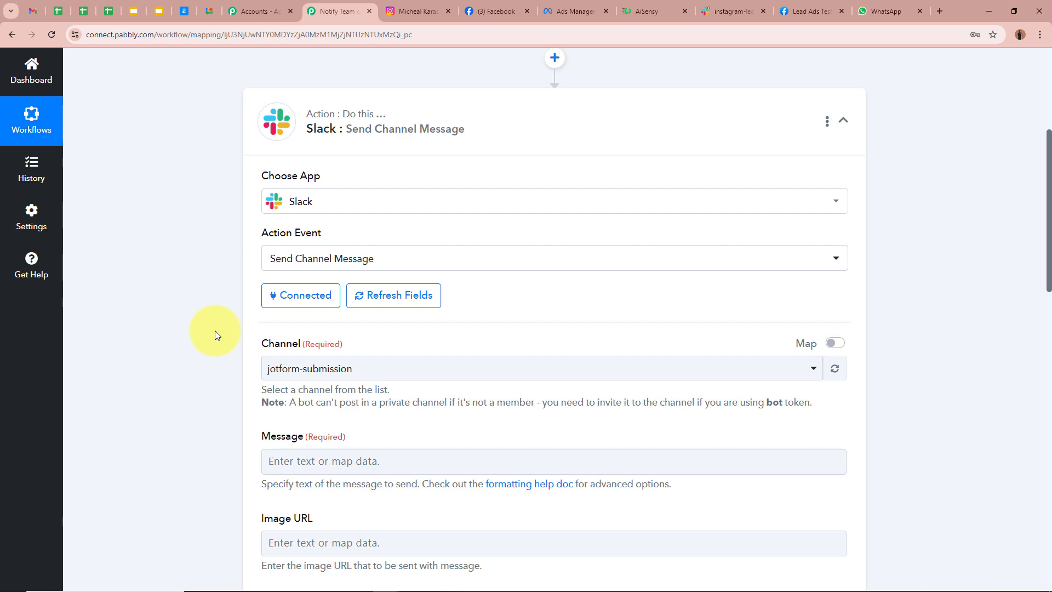
- Switch the Slack Channel from jotform-submission to instagram-lead-details
scroll(211, 380, "down", 3)
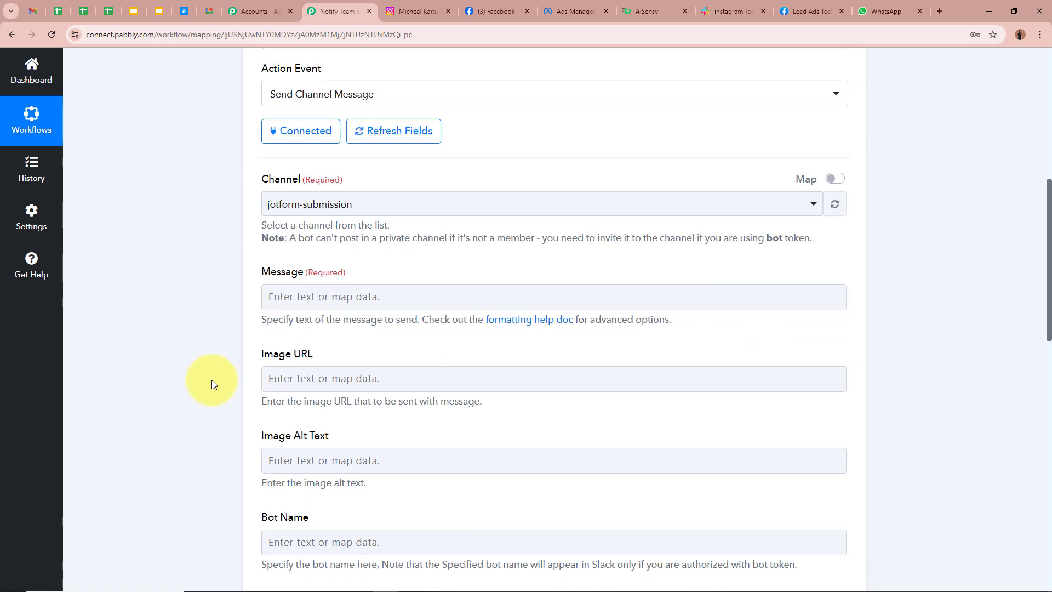
left_click(730, 11)
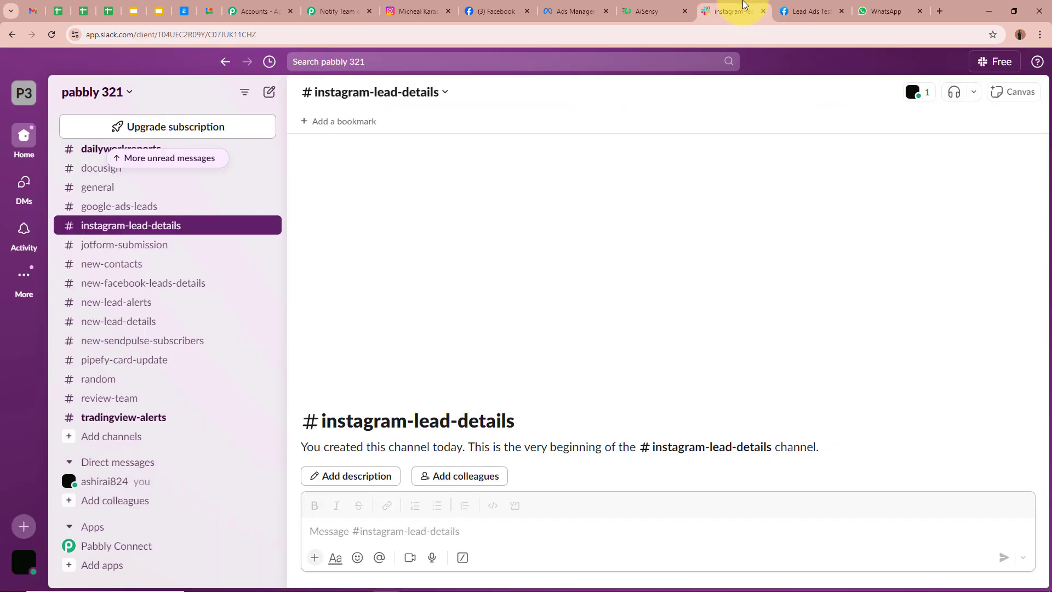
left_click(345, 5)
left_click(307, 204)
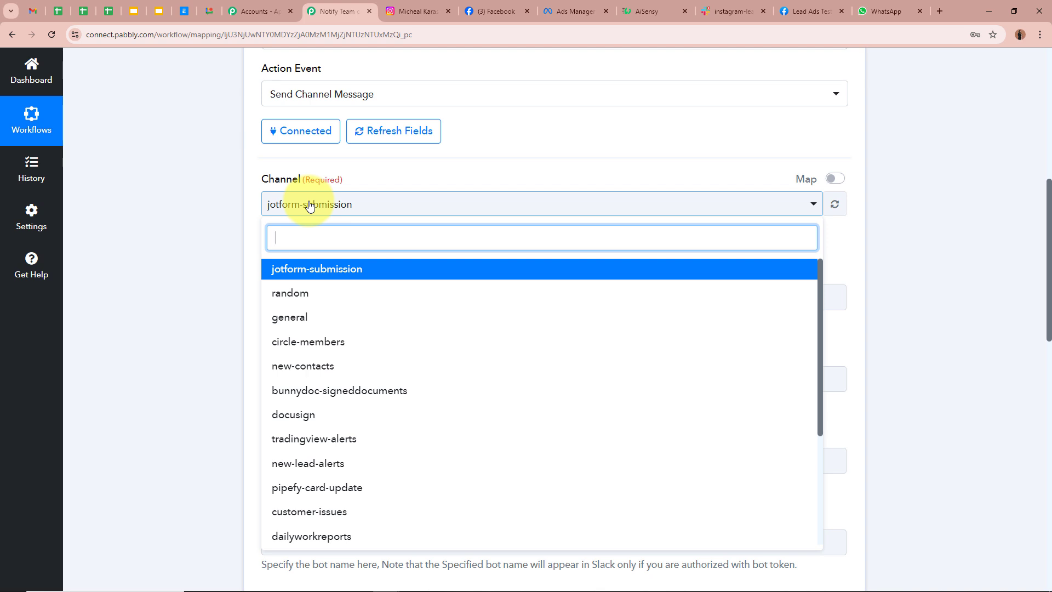
type("in")
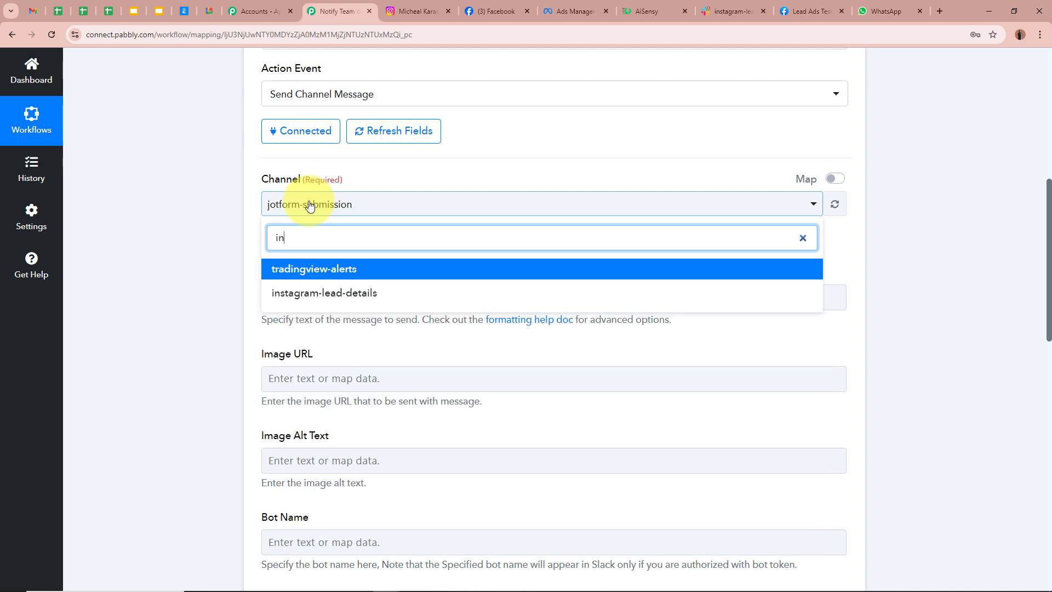
left_click(307, 291)
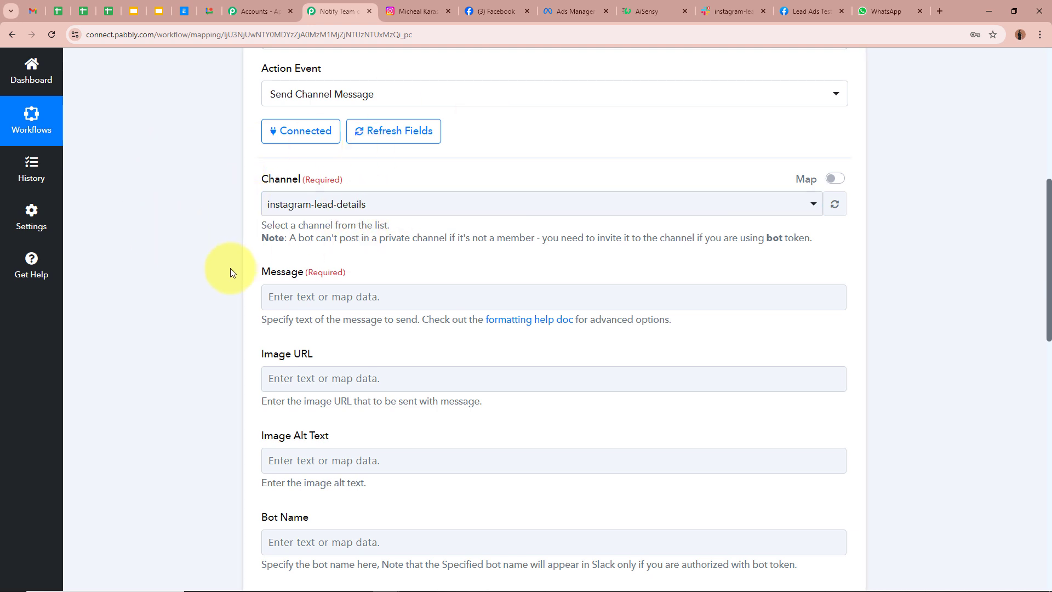
scroll(230, 268, "down", 1)
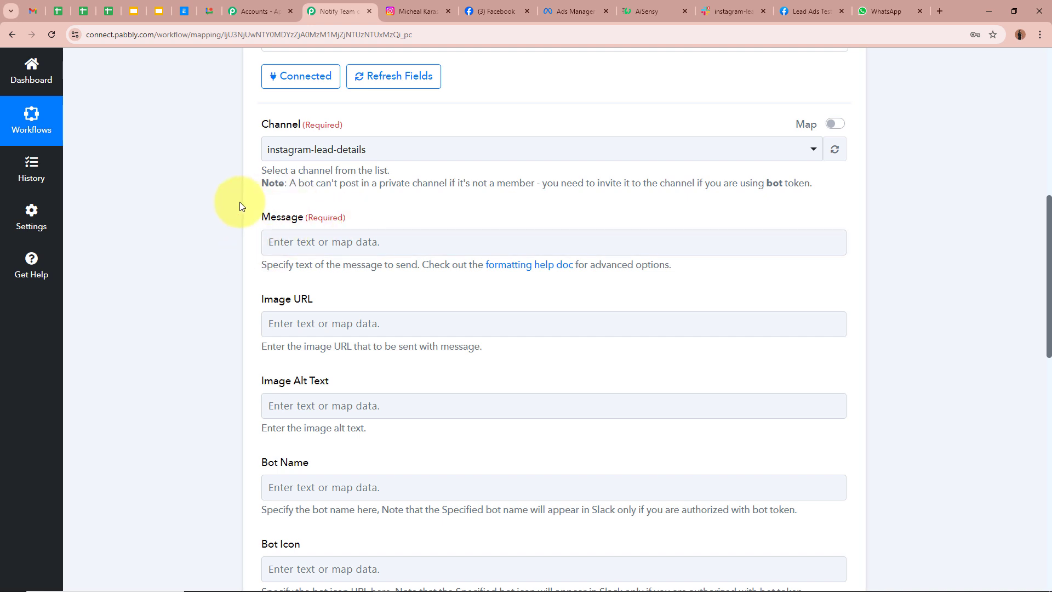
- Paste the New Instagram Lead Alert template into the Message field and review its lines
left_click(384, 242)
type("New Instagram Lead Alert! 🚀  Lead Details:  Name: [Lead Name] Email: [Lead Email] Phone: [Lead Phone Number] Lead Source: Instagram Lead Ads  Action Required: Please review the lead details and follow up accordingly.  If you have any questions or need assistance, let us know!")
scroll(483, 314, "up", 1)
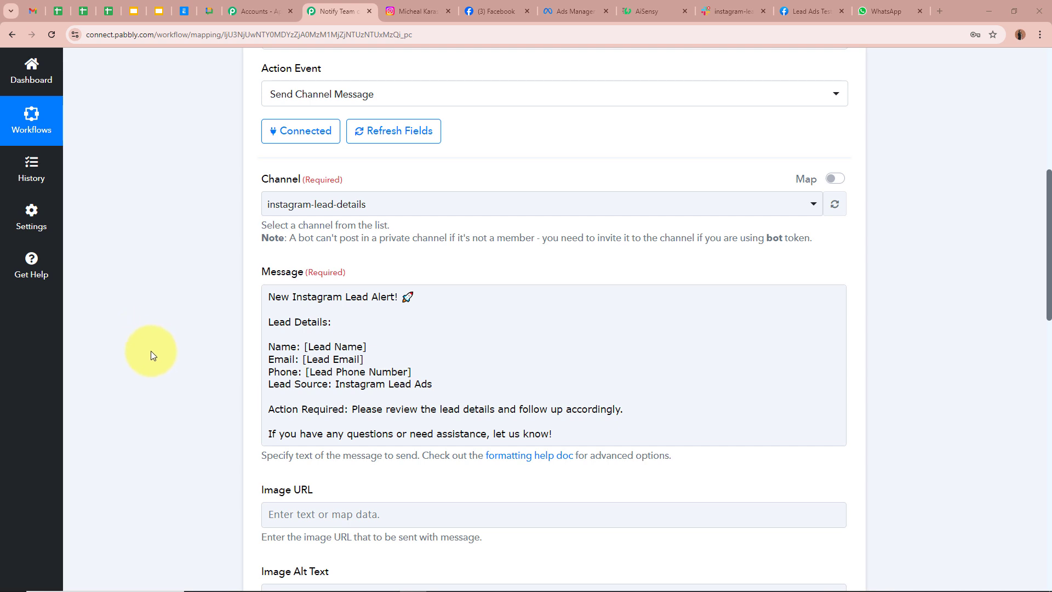
left_click_drag(267, 296, 410, 299)
left_click(410, 299)
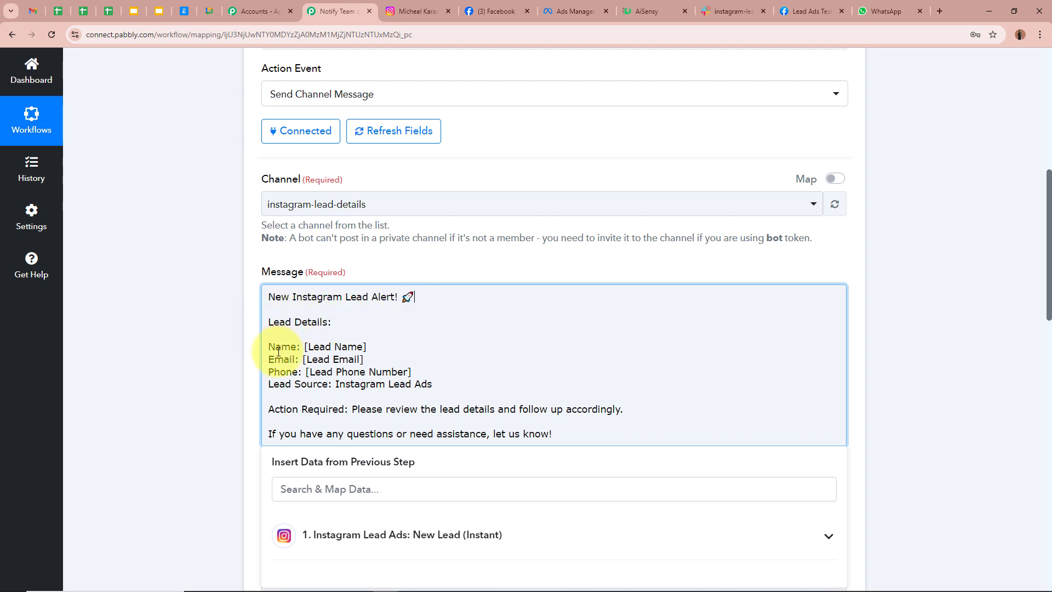
left_click_drag(268, 386, 500, 380)
left_click(500, 381)
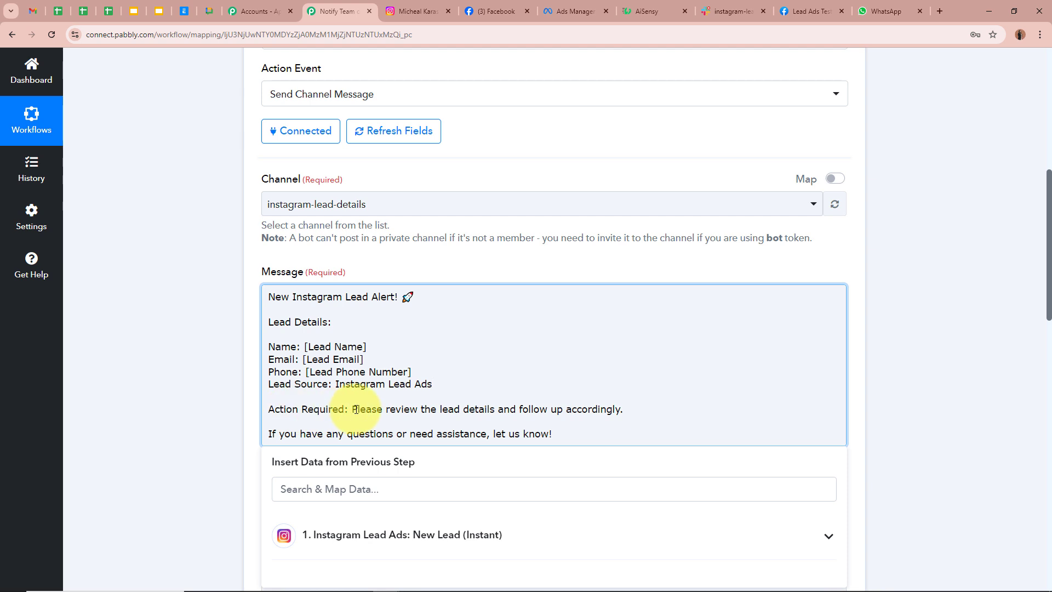
left_click_drag(356, 410, 460, 413)
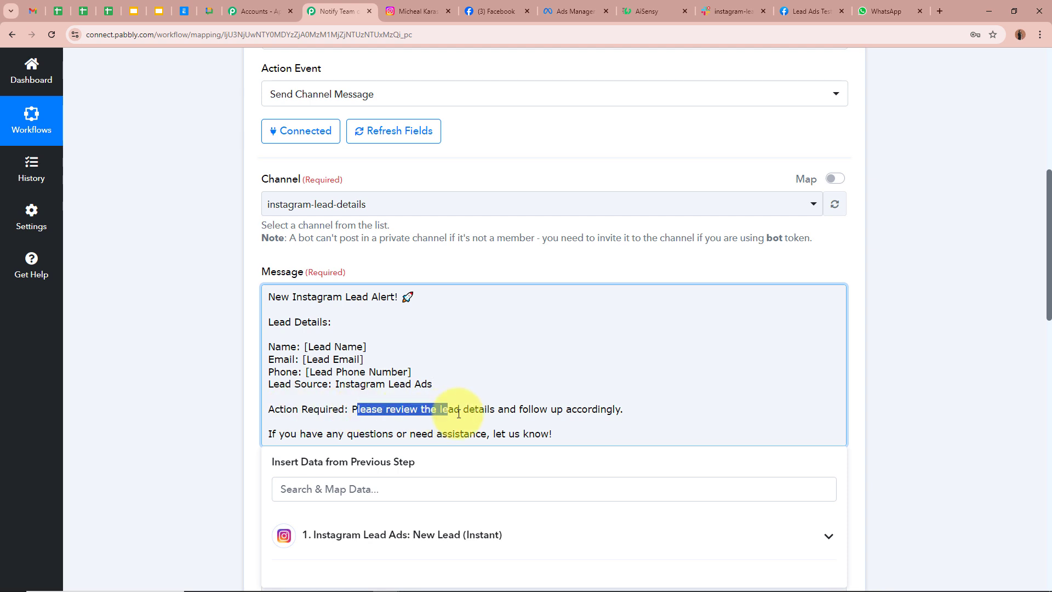
left_click(598, 411)
left_click_drag(266, 433, 522, 432)
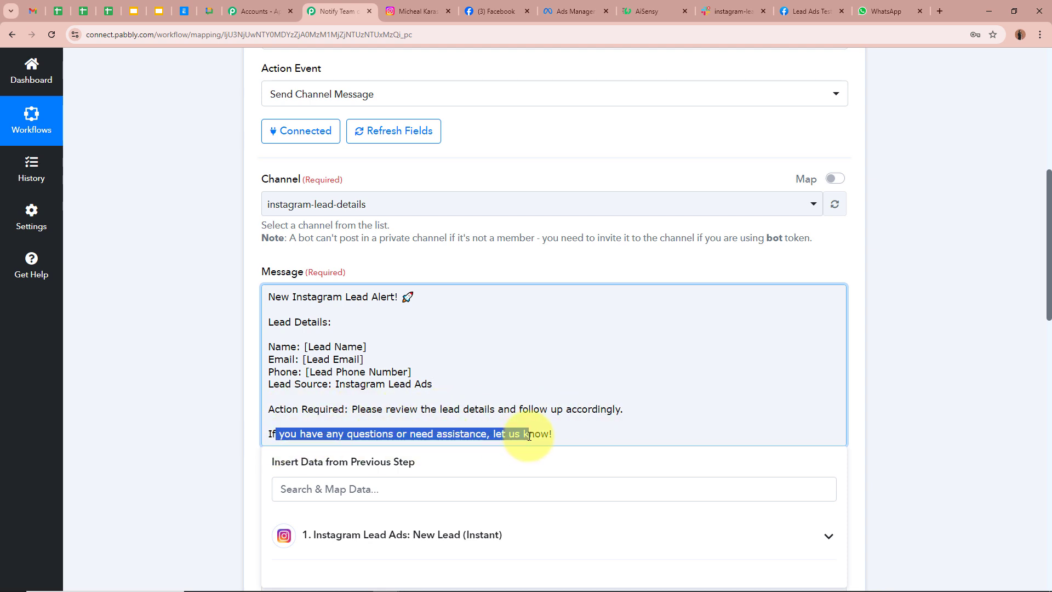
left_click(521, 433)
- Bring up the Insert Data panel for mapping previous-step fields into the message
left_click(211, 397)
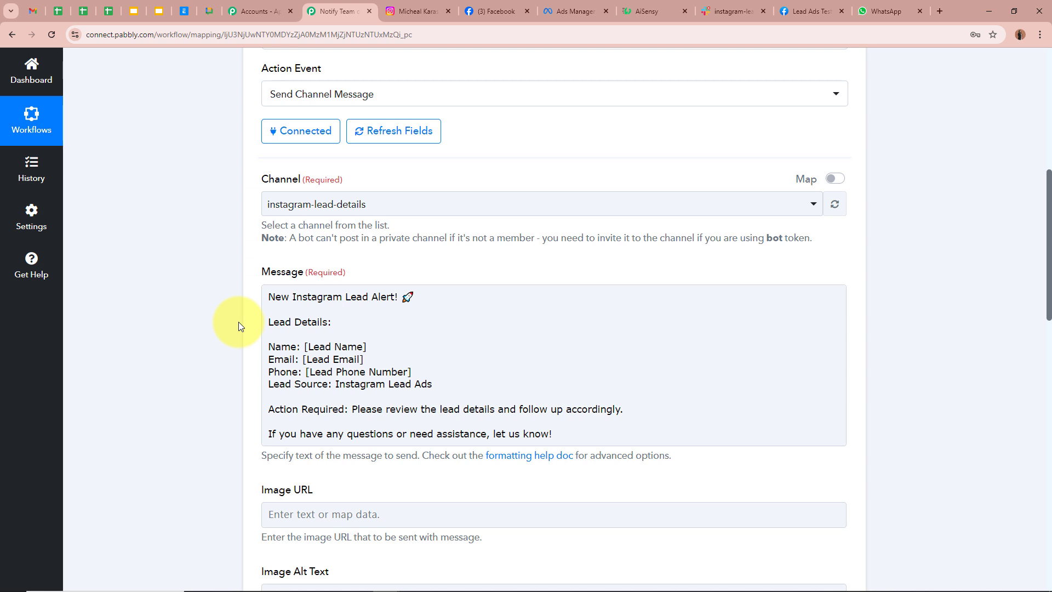
left_click(350, 377)
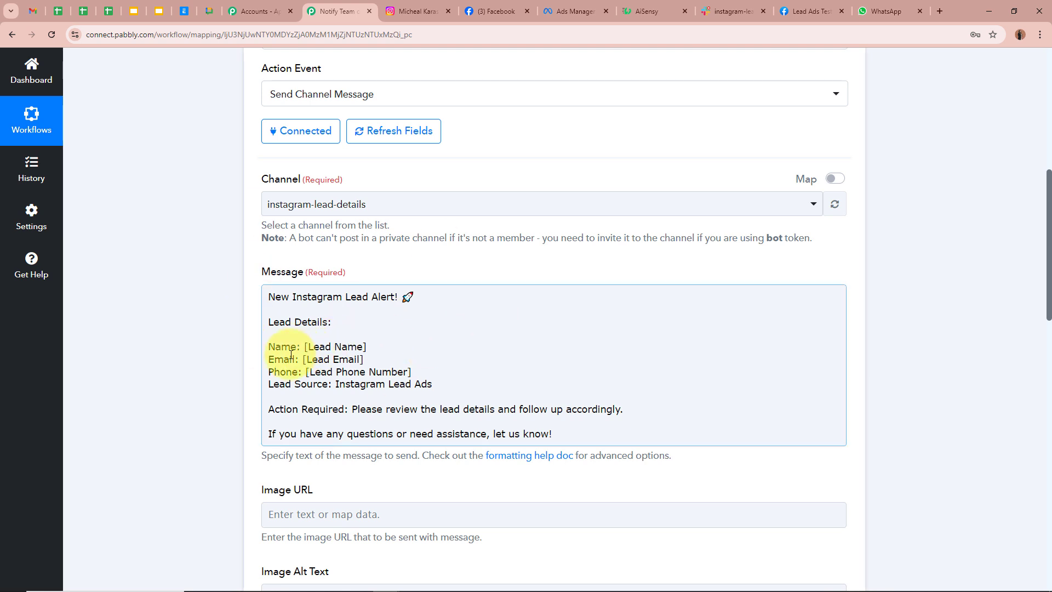
left_click(198, 357)
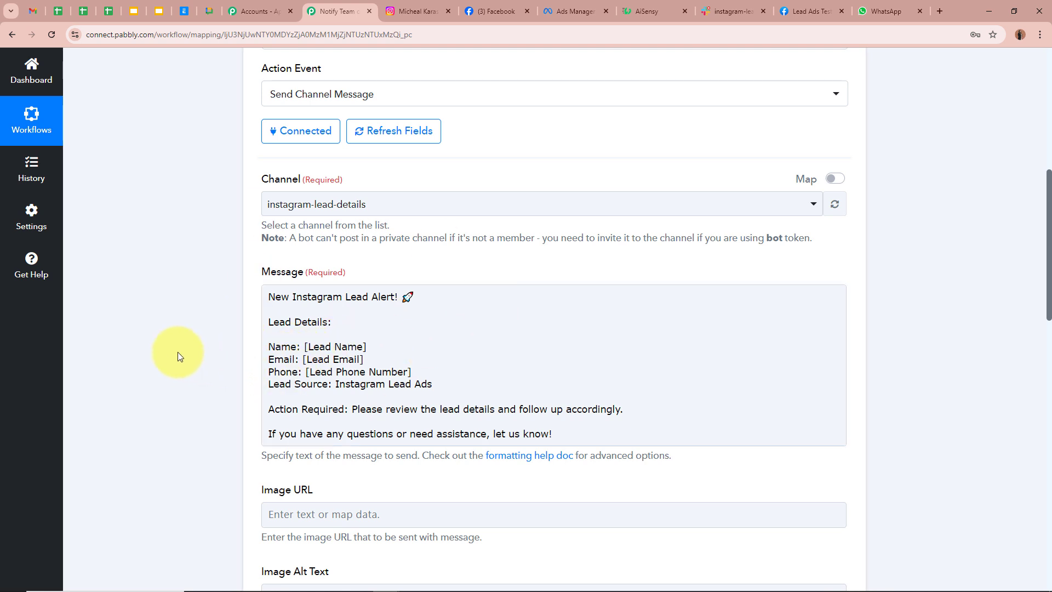
left_click(279, 339)
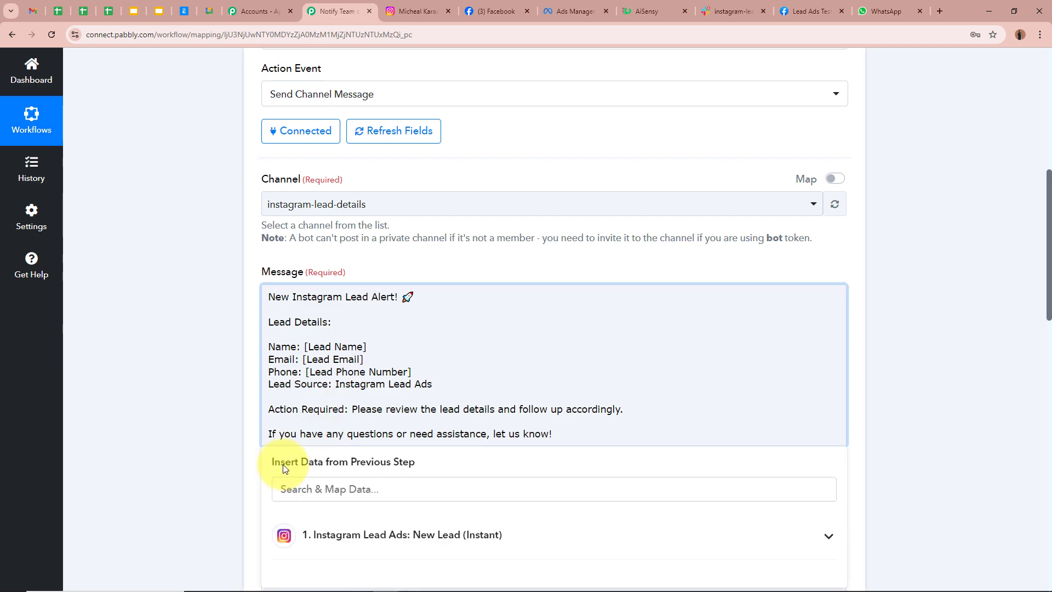
scroll(299, 341, "up", 6)
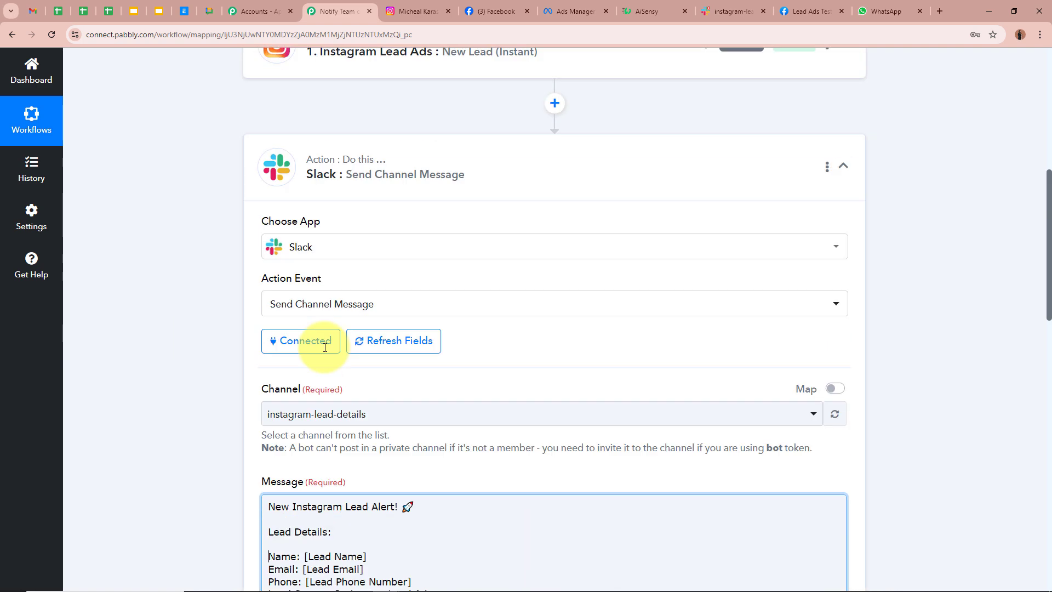
scroll(197, 323, "down", 7)
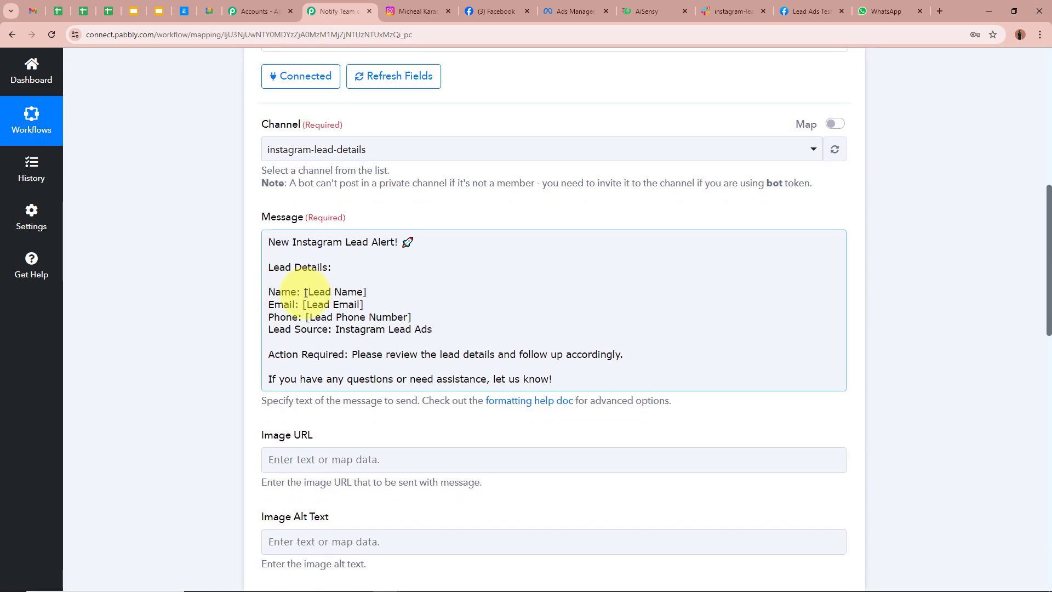
- Replace [Lead Name] with the Instagram lead's Res4 Full Name field
left_click_drag(305, 293, 411, 294)
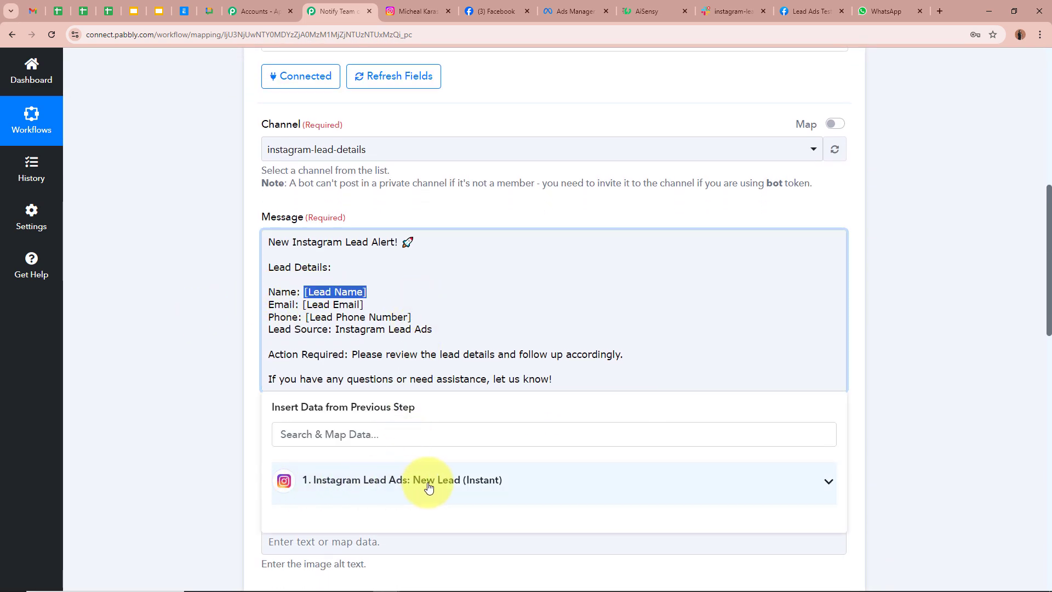
scroll(189, 374, "down", 3)
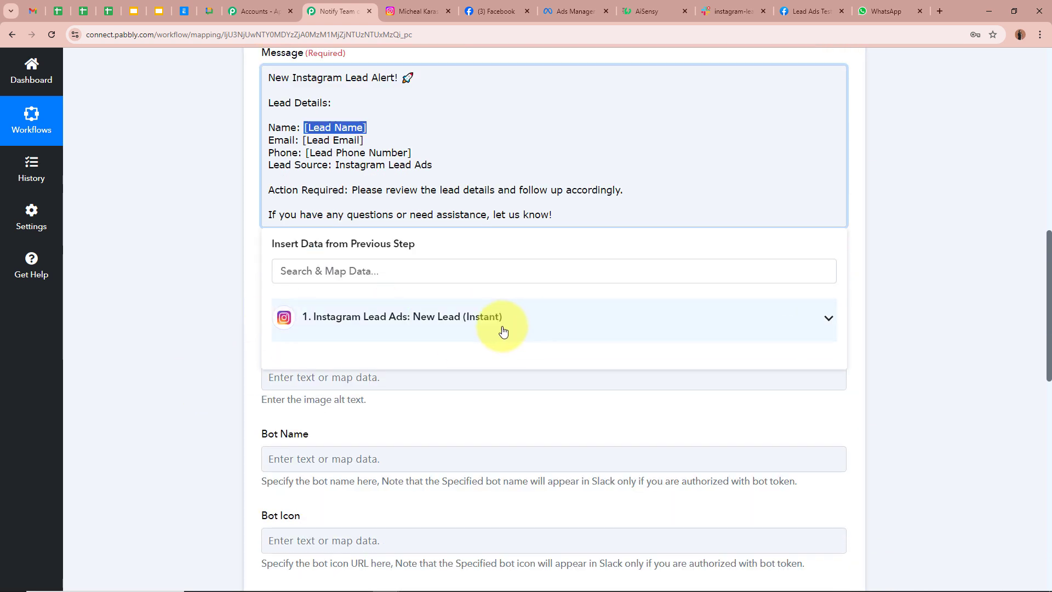
left_click(435, 317)
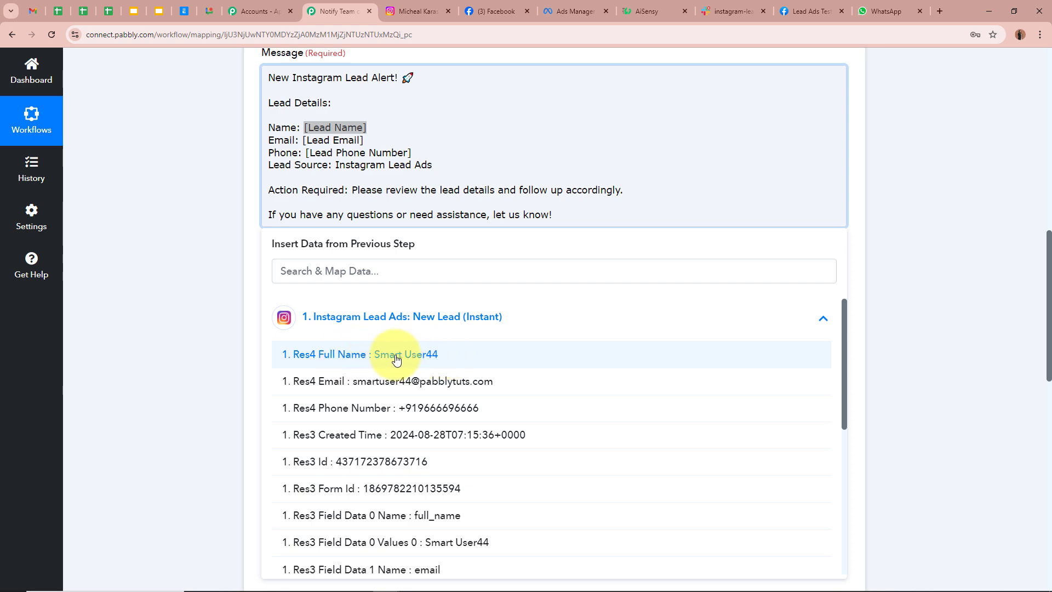
left_click(487, 359)
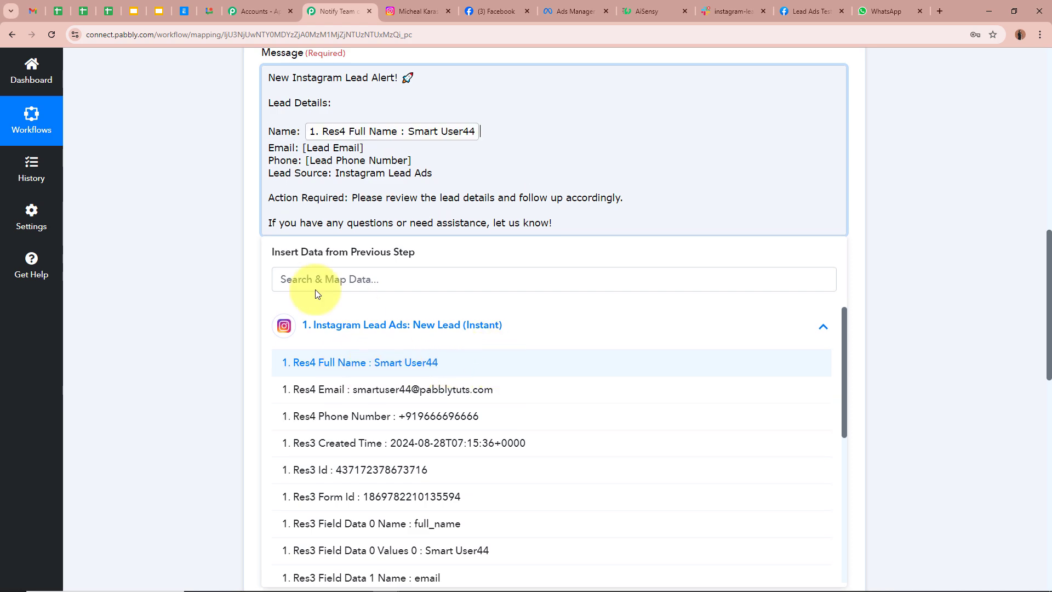
left_click(197, 177)
scroll(445, 123, "up", 4)
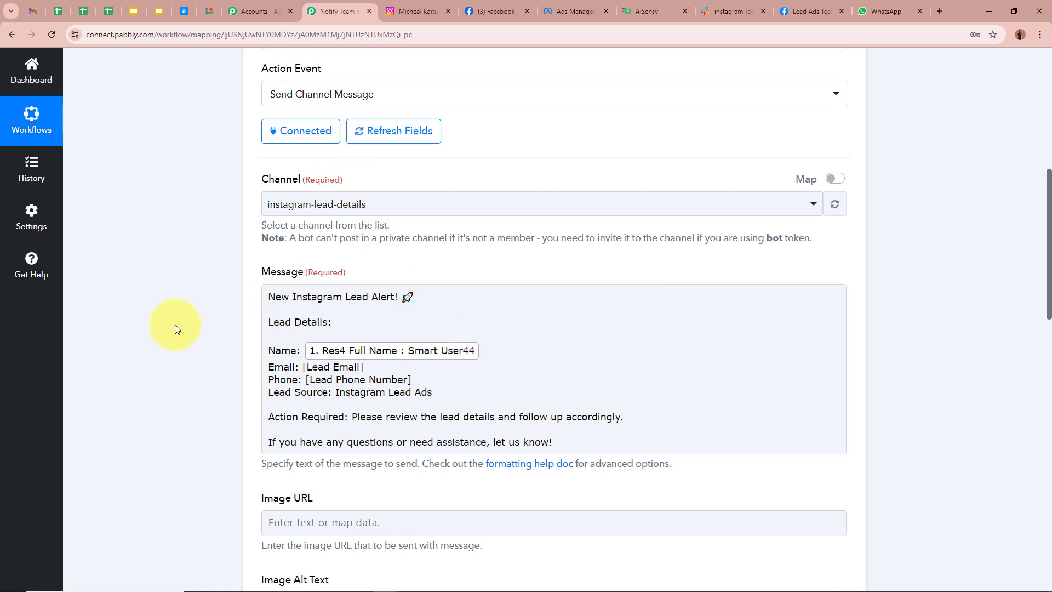
scroll(206, 326, "up", 7)
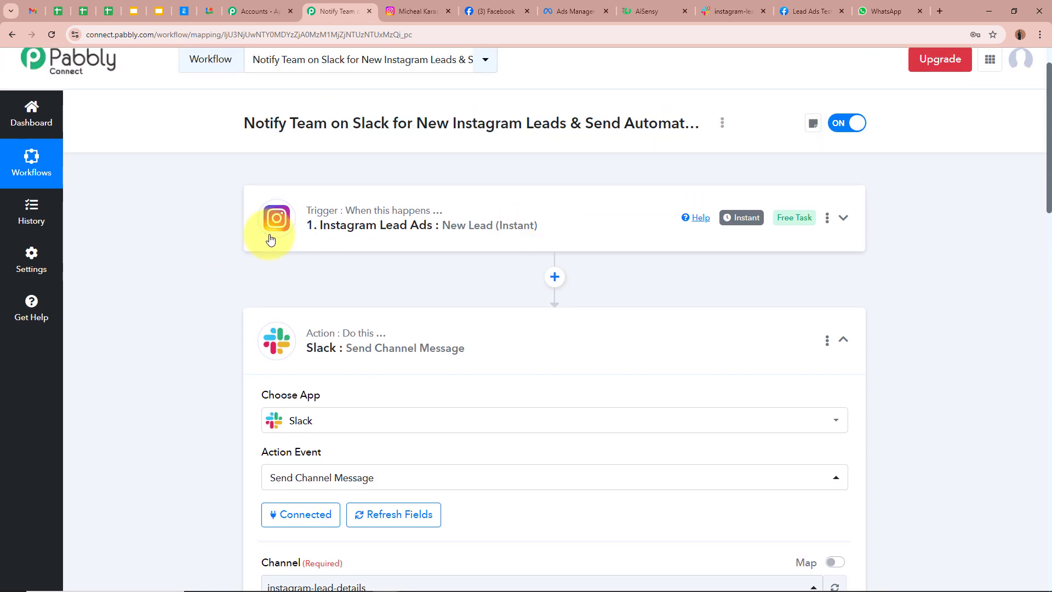
scroll(458, 236, "down", 9)
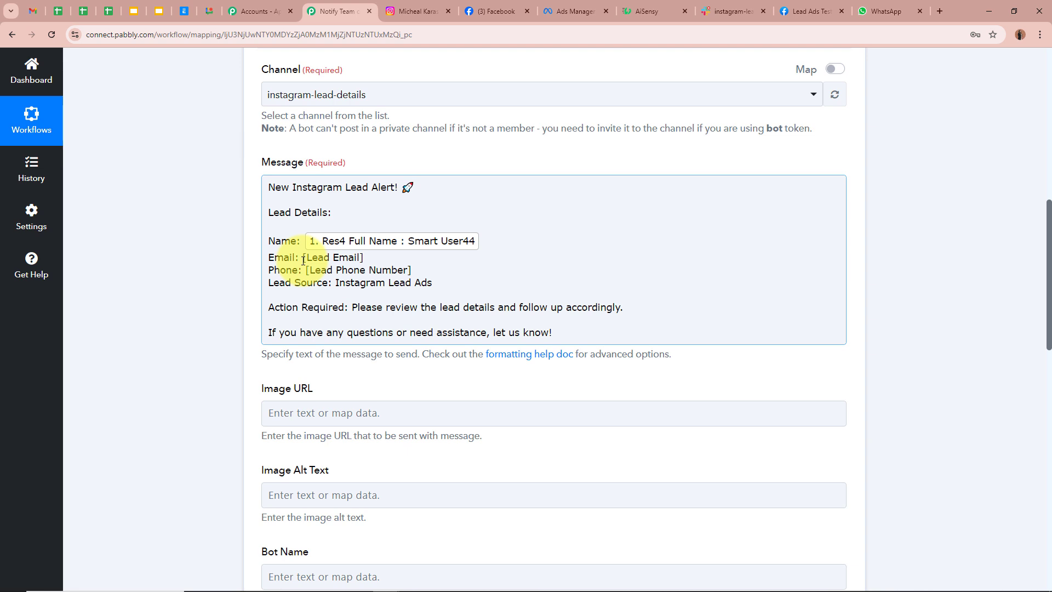
- Replace [Lead Email] and the phone placeholder with Res4 Email and Res4 Phone Number
left_click_drag(303, 261, 364, 257)
left_click(405, 434)
left_click(387, 498)
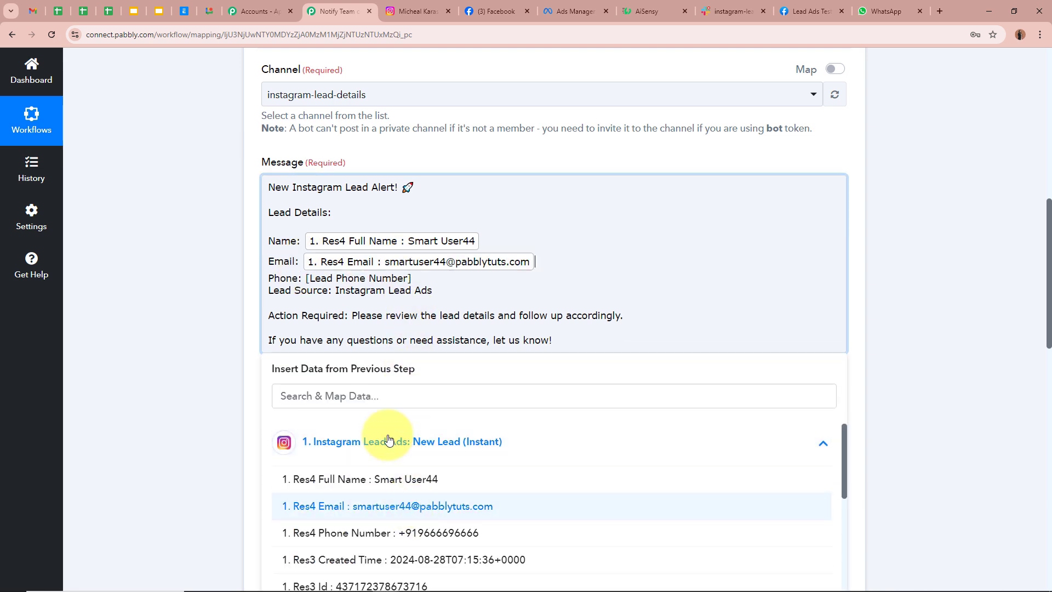
left_click_drag(307, 277, 430, 277)
left_click(472, 442)
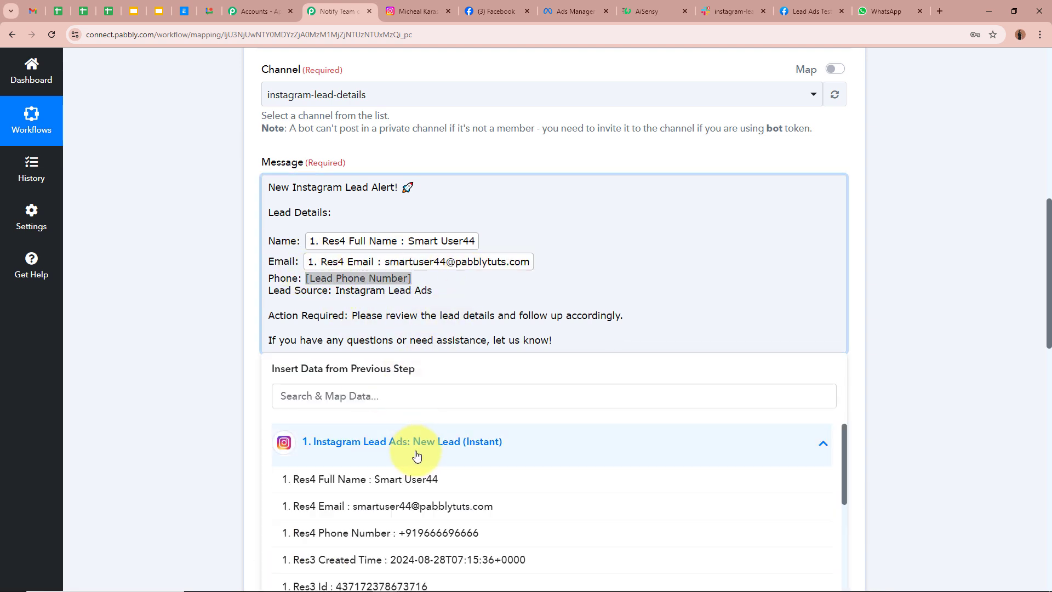
left_click(477, 531)
left_click(197, 304)
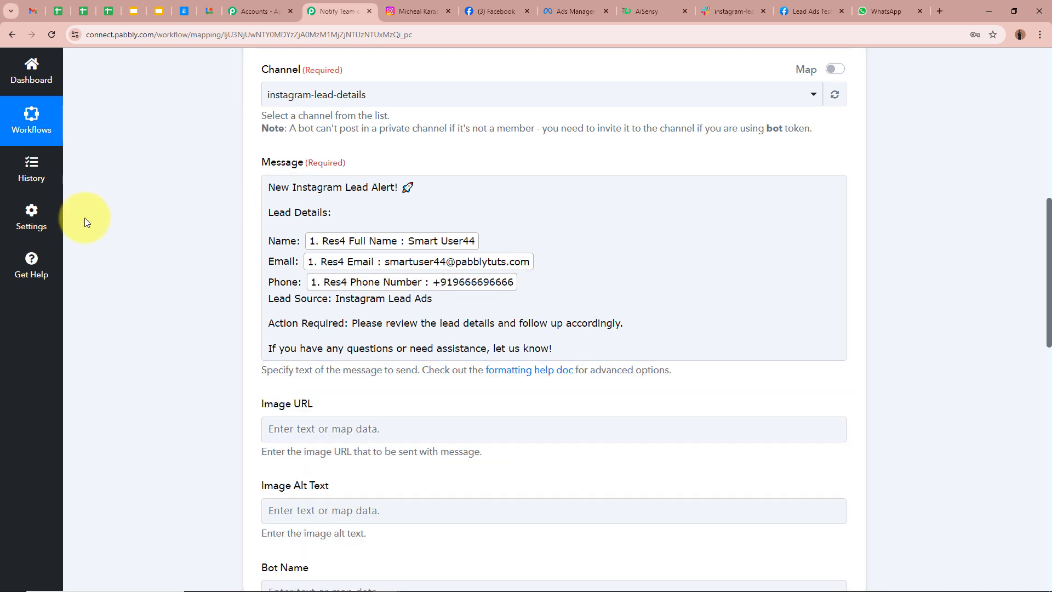
scroll(146, 233, "down", 4)
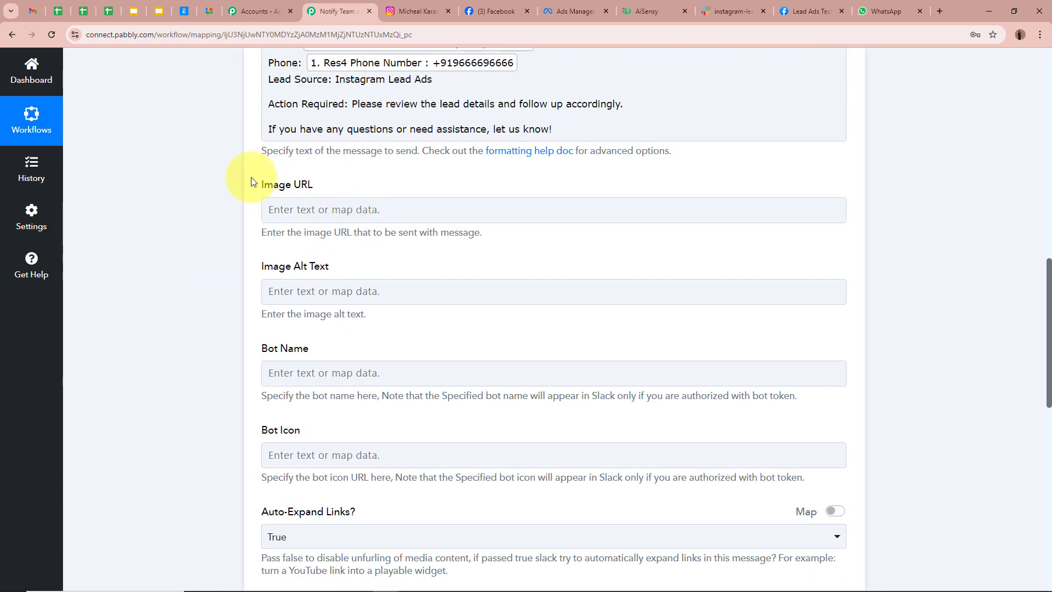
- Enter 'New Lead Alerts!' in the Slack action's Bot Name field
scroll(231, 260, "down", 2)
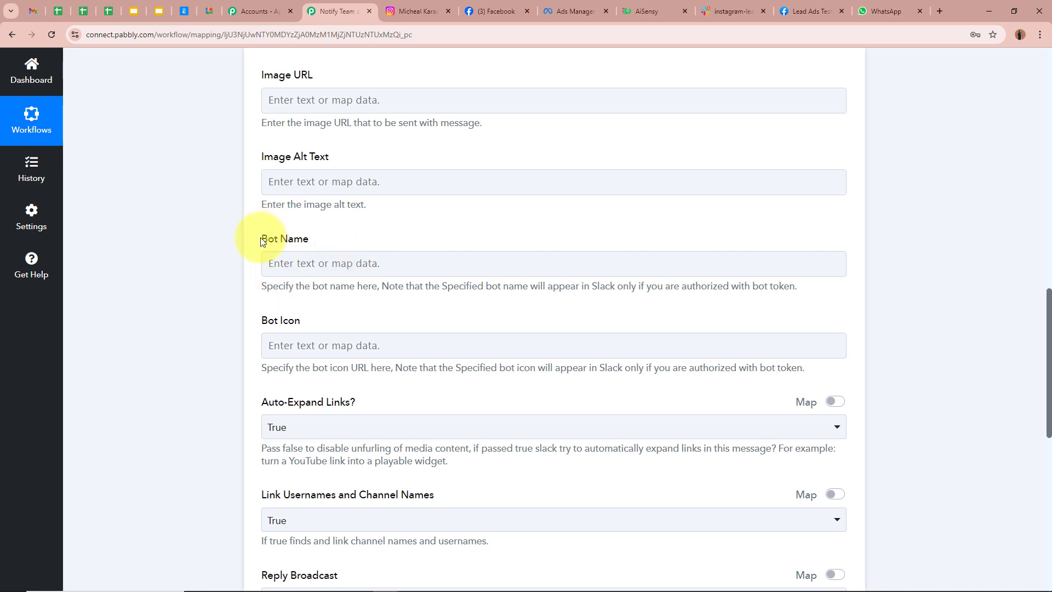
left_click_drag(260, 238, 370, 238)
left_click(213, 248)
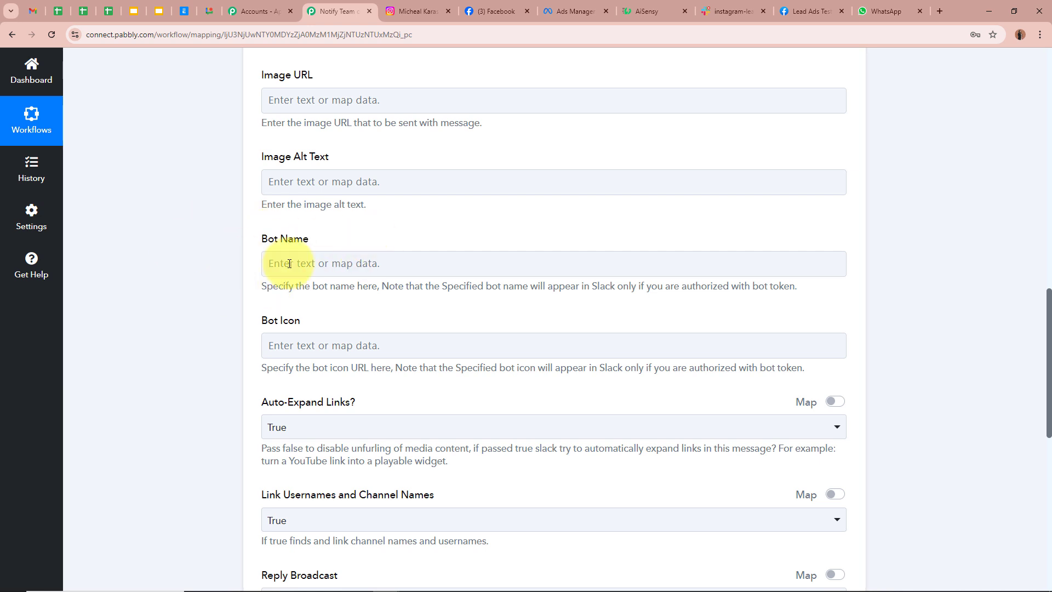
left_click(336, 265)
type("New Lead Alerts!")
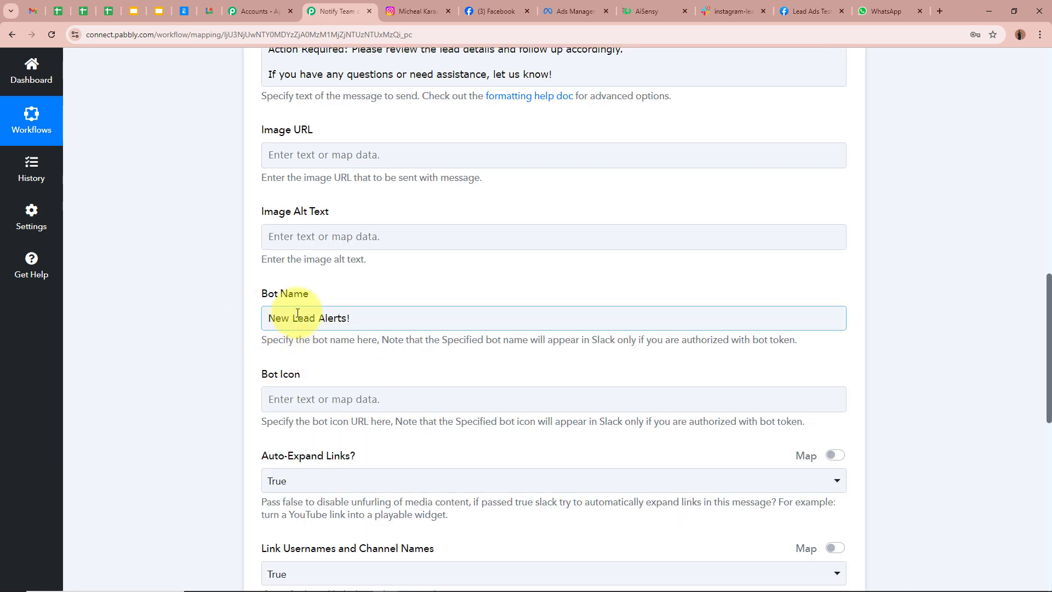
scroll(222, 294, "down", 2)
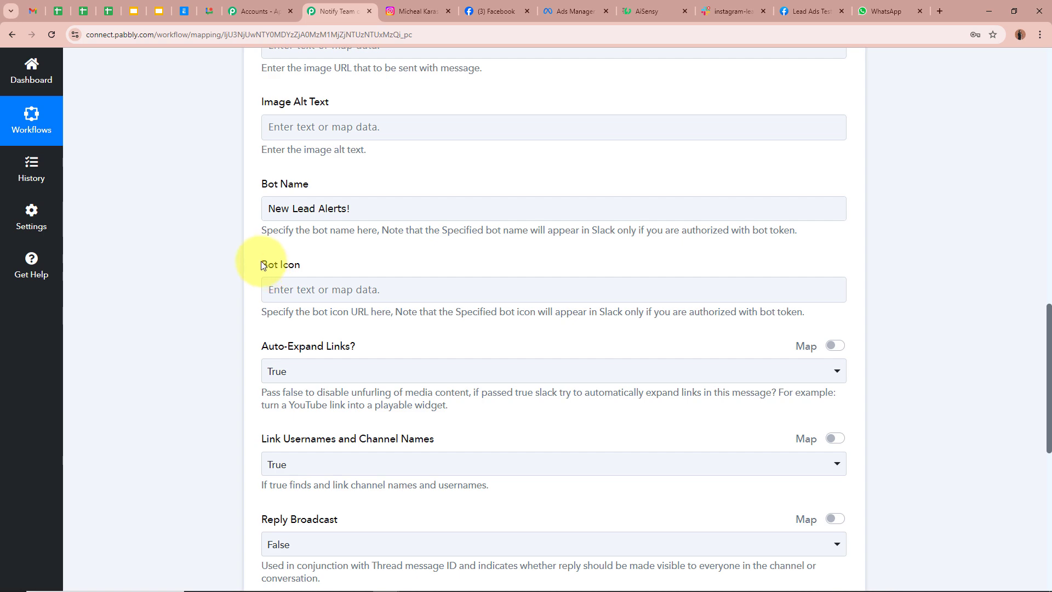
scroll(433, 263, "down", 3)
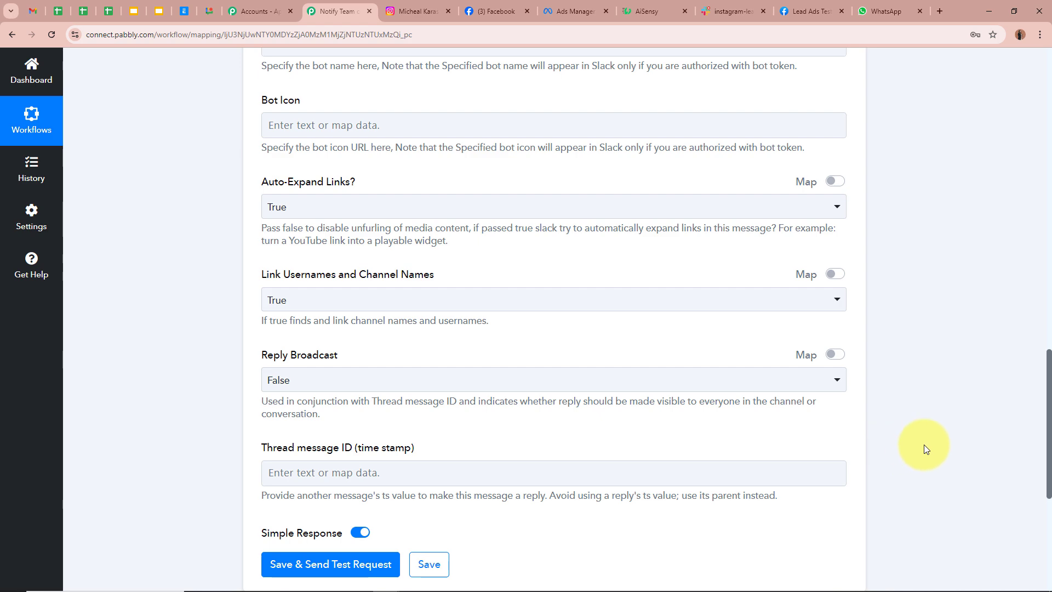
scroll(924, 444, "up", 10)
scroll(923, 443, "down", 6)
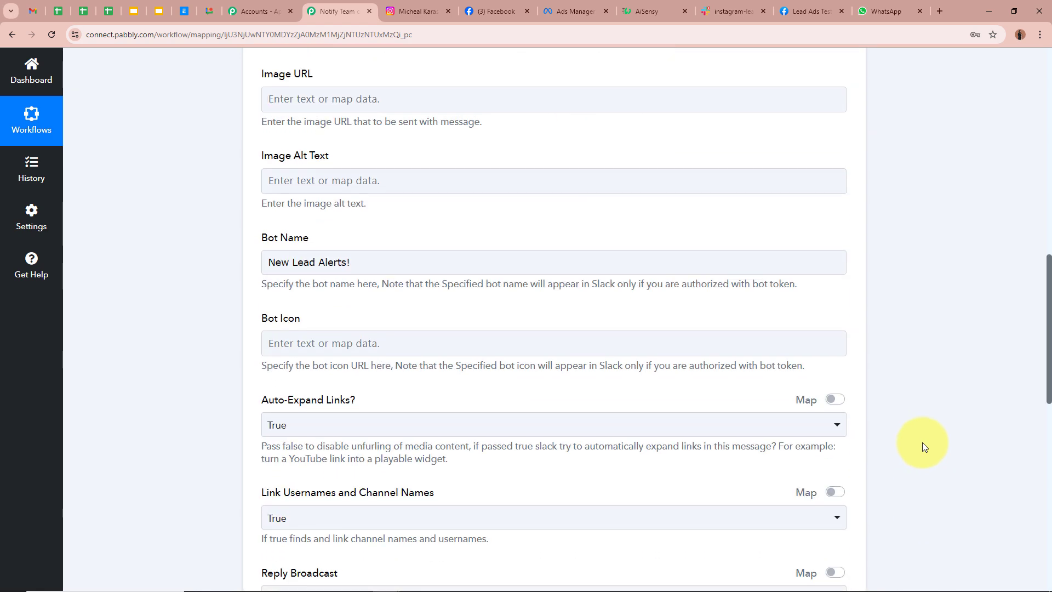
scroll(922, 442, "down", 9)
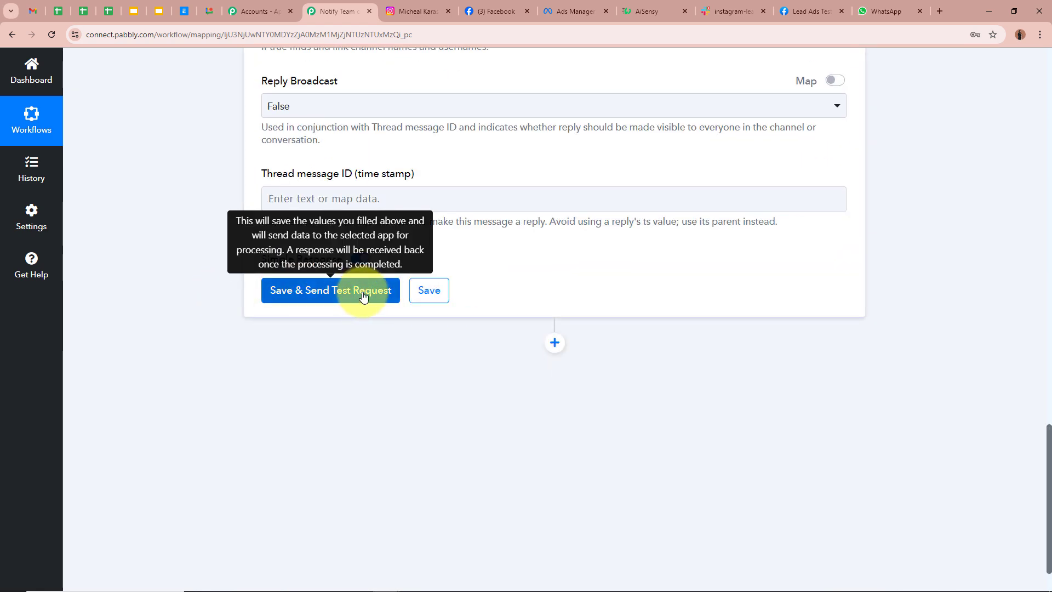
- Save the Slack step, send a test request, and switch to Slack to check it
left_click(364, 296)
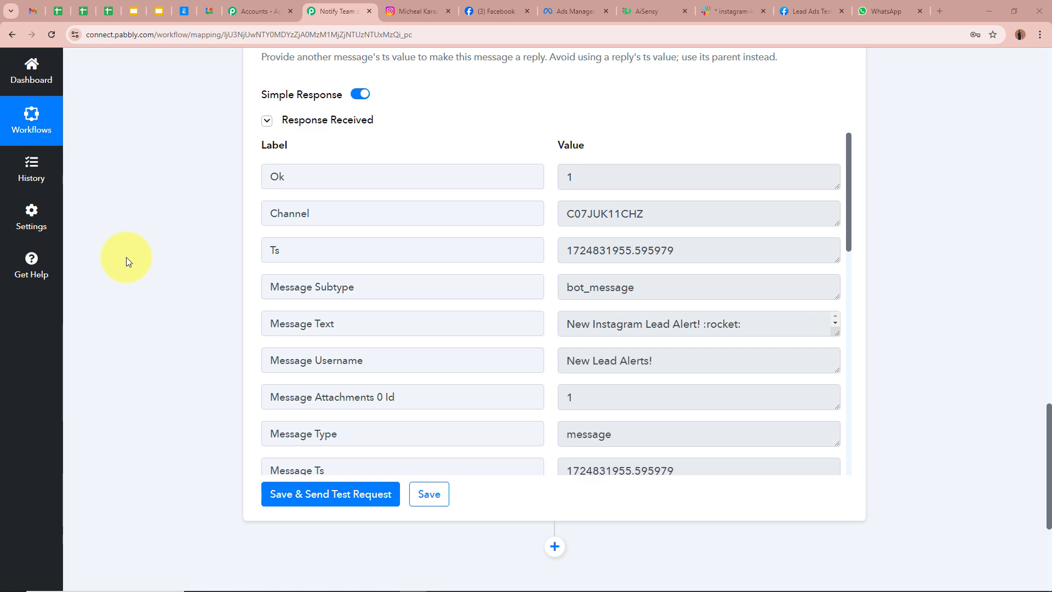
left_click(715, 11)
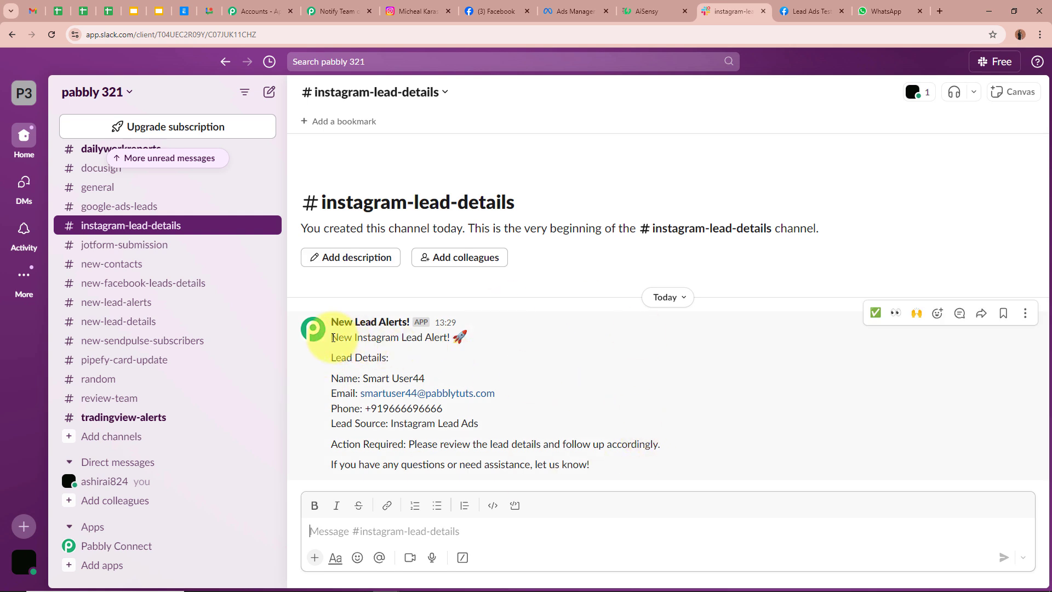
- Review the alert's headline, lead name, phone and Instagram Lead Ads source, then return to Pabbly
left_click_drag(330, 337, 471, 337)
left_click(586, 365)
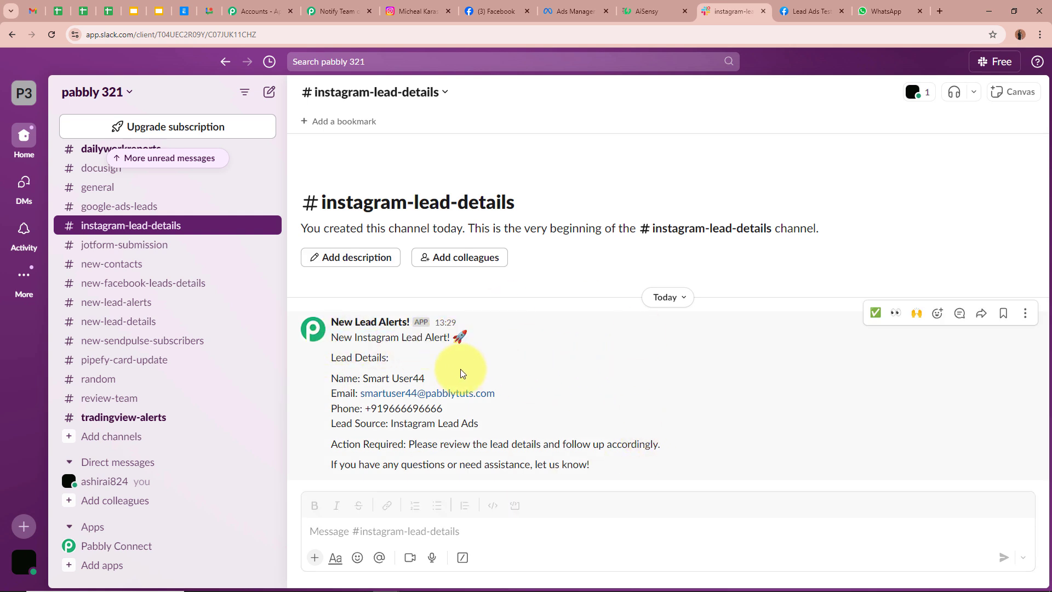
left_click_drag(362, 378, 425, 379)
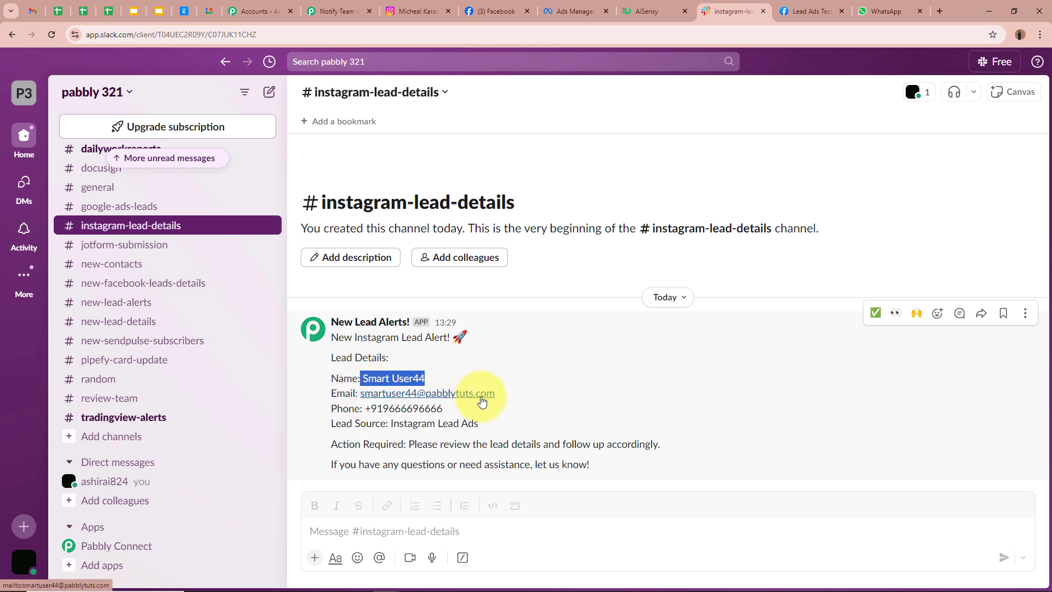
left_click(486, 417)
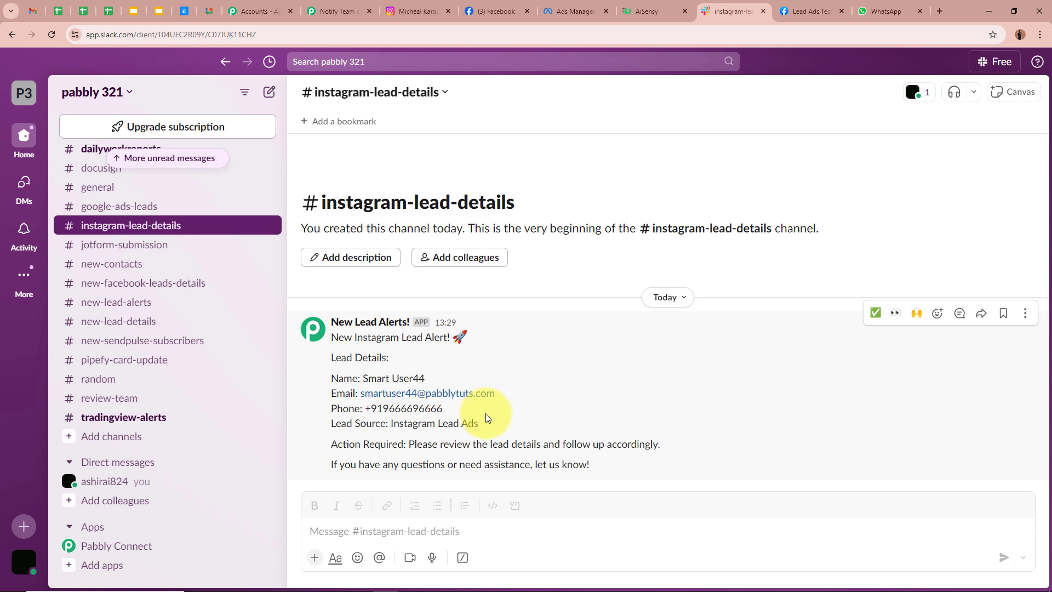
left_click_drag(392, 422, 547, 423)
left_click(532, 423)
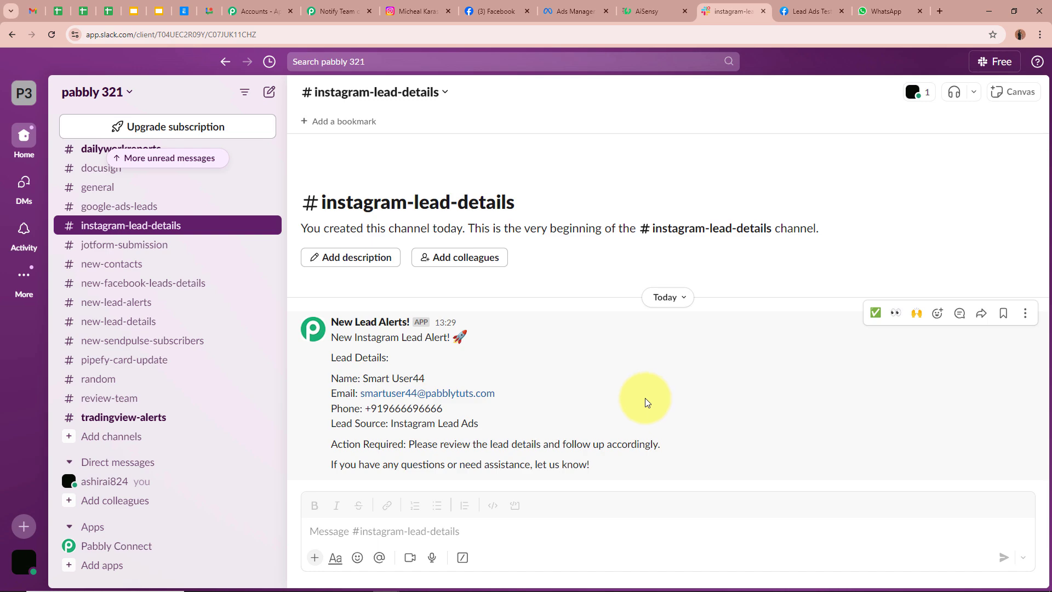
left_click(337, 11)
scroll(568, 325, "up", 12)
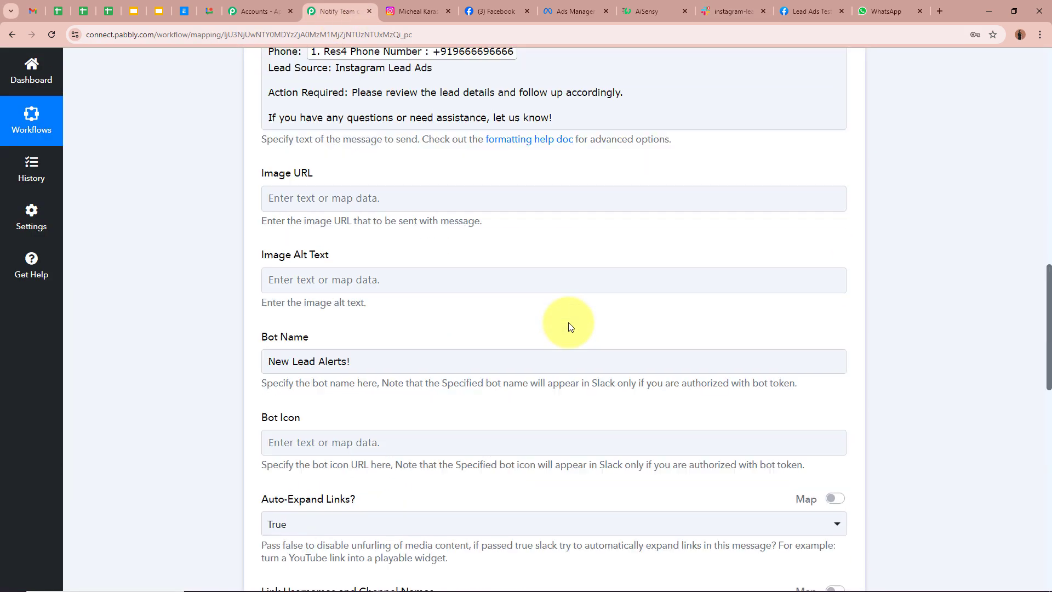
- Collapse the Slack step and add a third step using WhatsApp by AiSensy
scroll(568, 326, "up", 10)
left_click(538, 408)
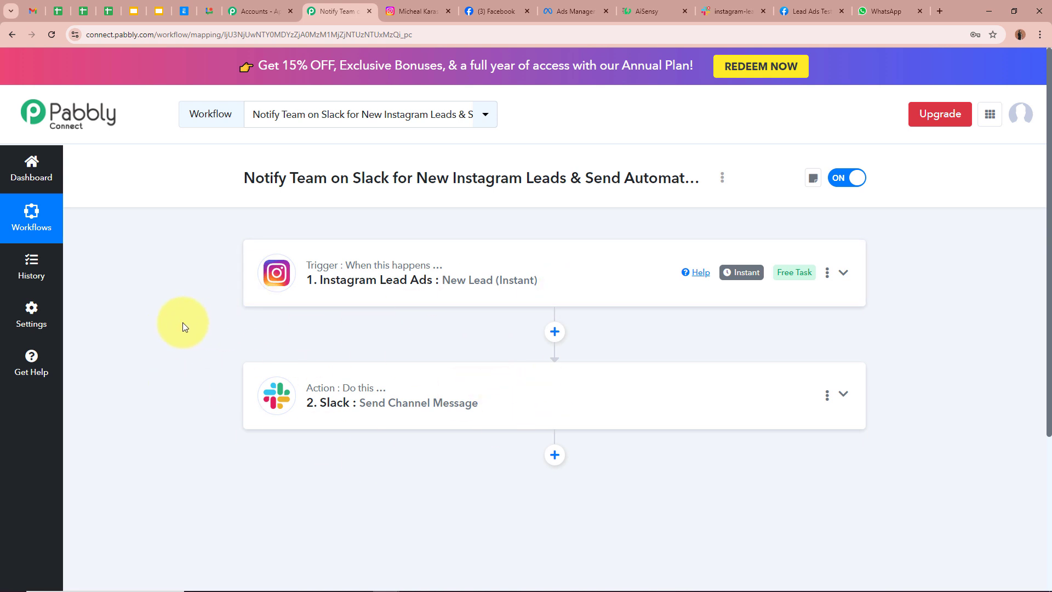
left_click(556, 456)
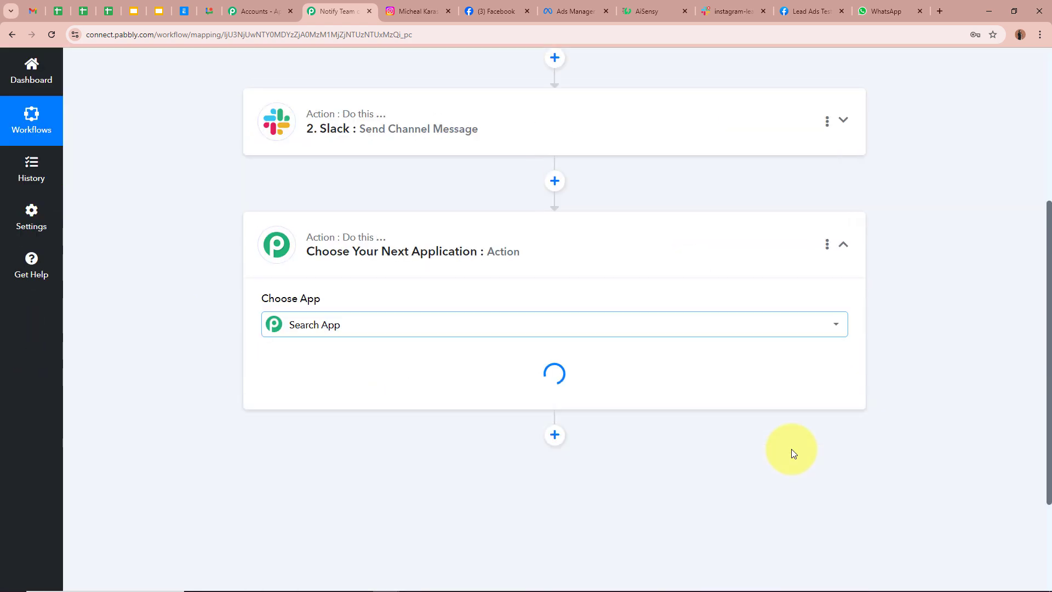
type("A")
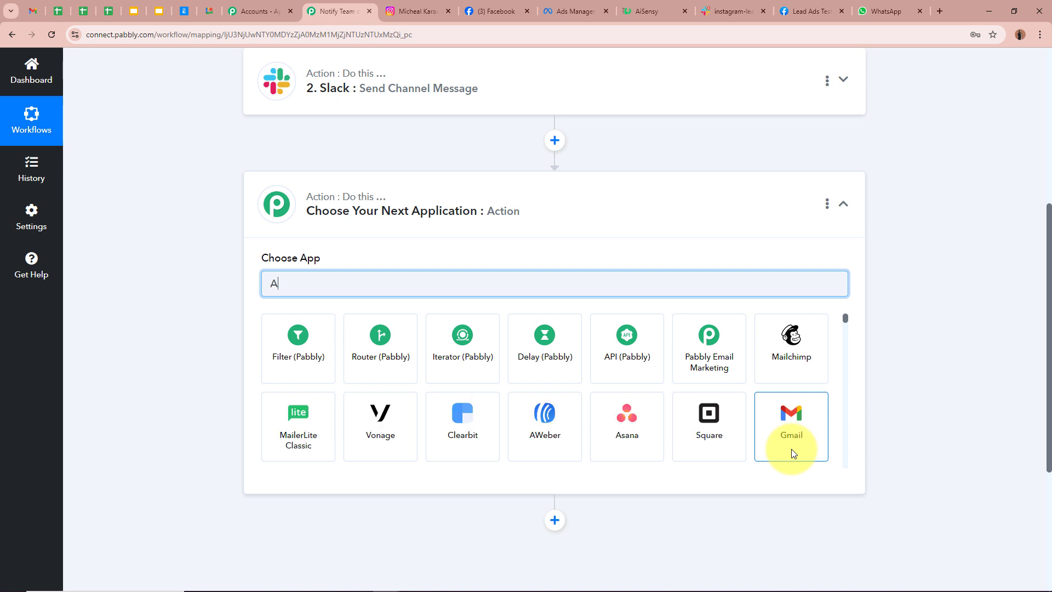
type("iS")
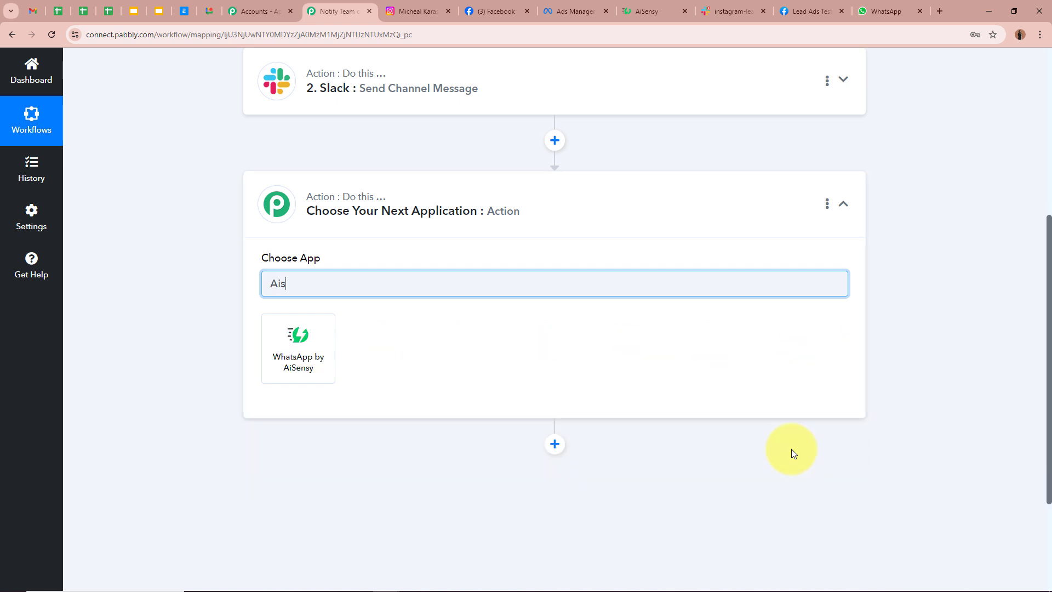
left_click(298, 345)
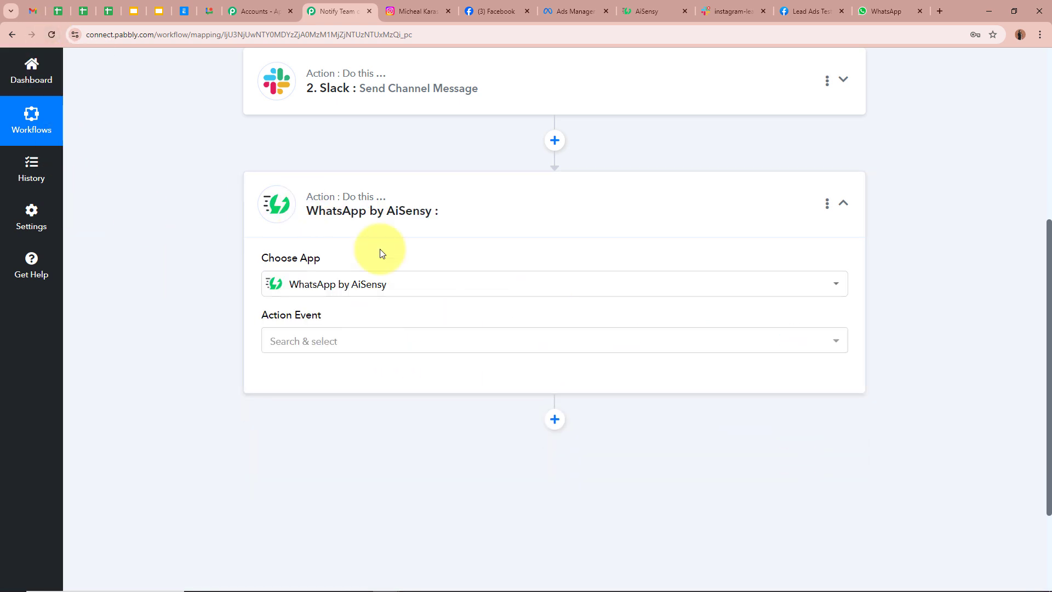
- Set the Action Event to Send Template Message after previewing the instagram_lead_message template
left_click(644, 11)
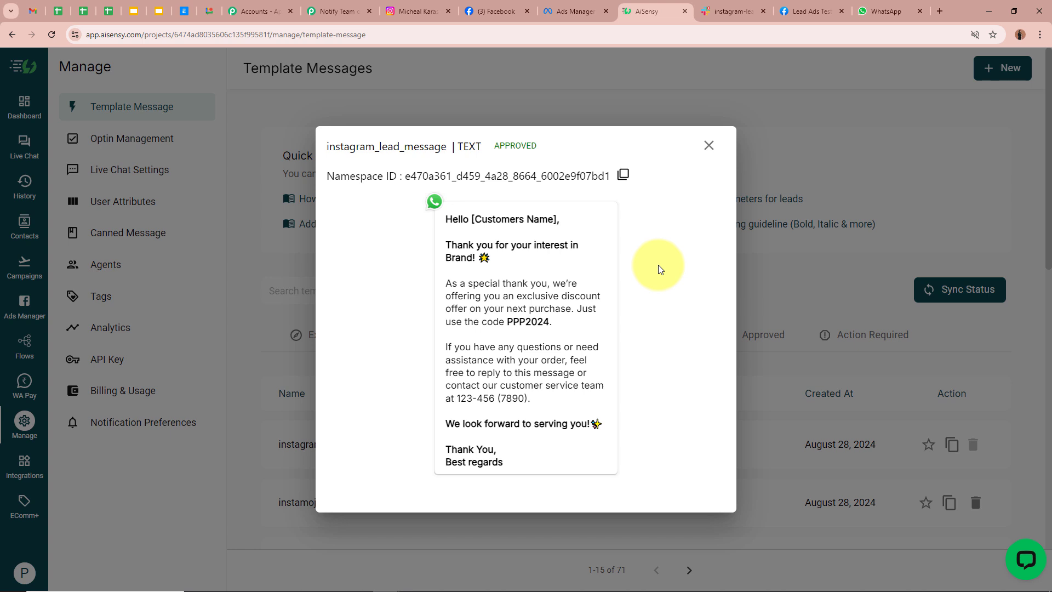
left_click_drag(444, 218, 524, 444)
left_click(668, 344)
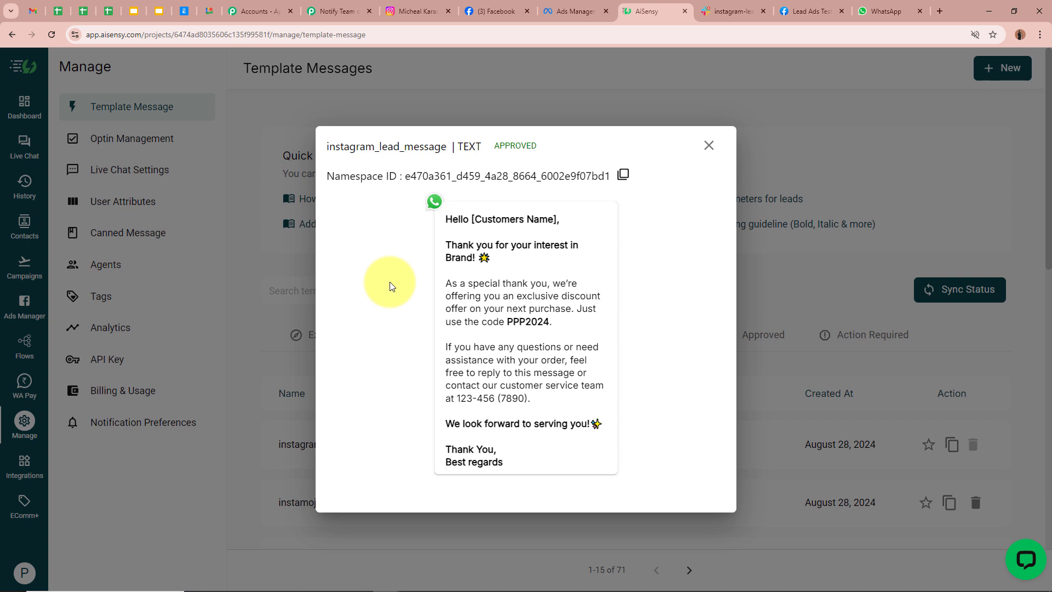
left_click(335, 11)
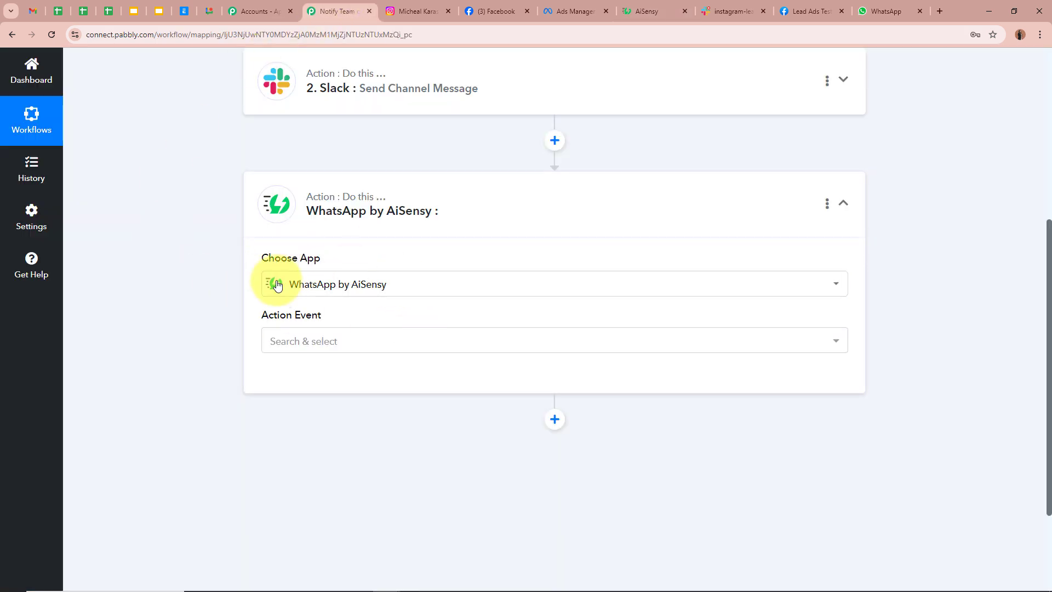
left_click(396, 343)
left_click(399, 411)
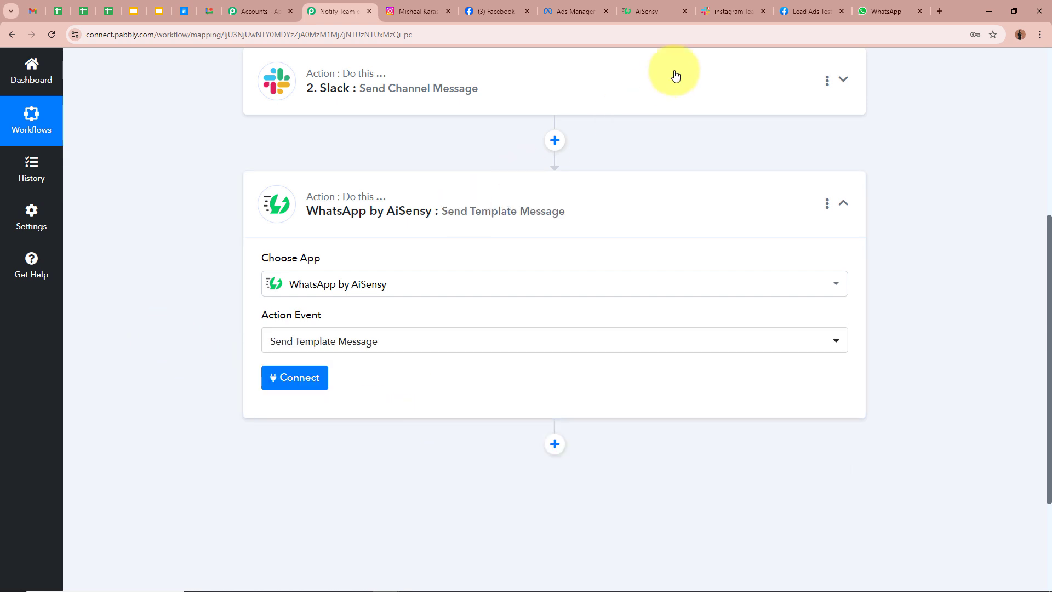
left_click(669, 11)
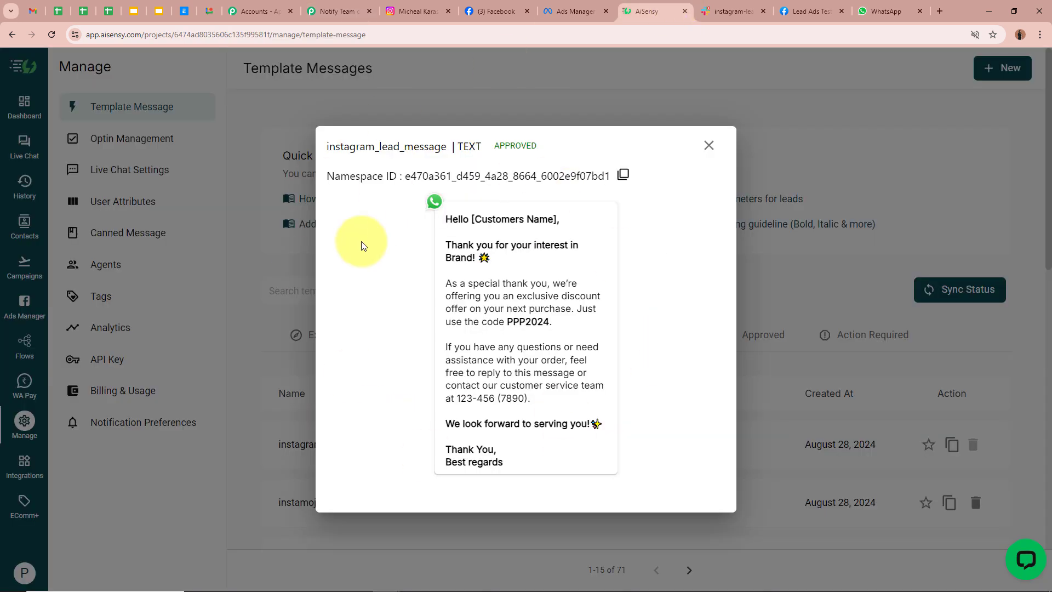
left_click(336, 11)
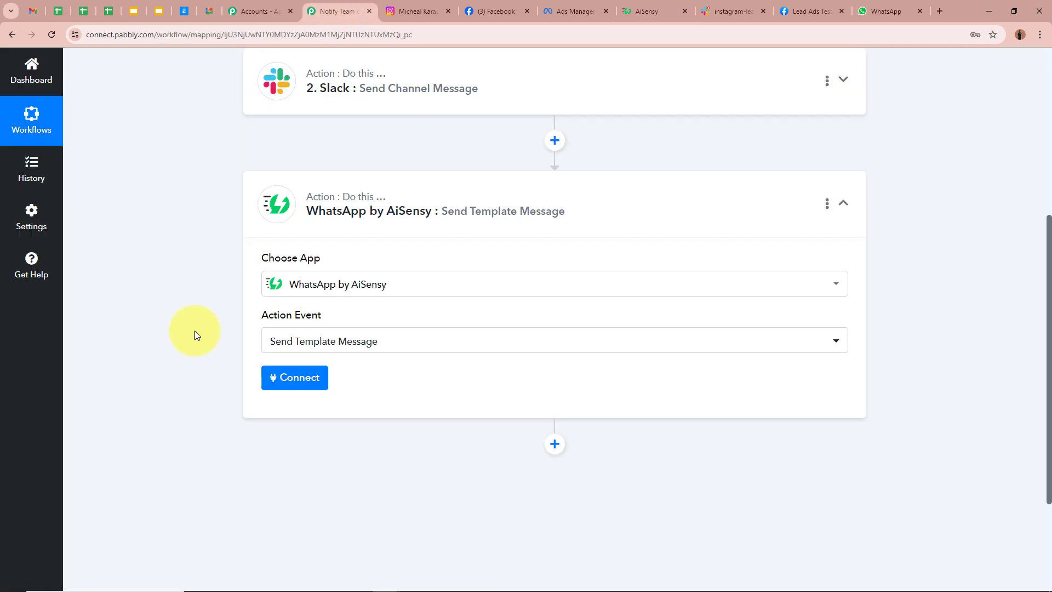
- Begin a new WhatsApp by AiSensy connection, then switch to AiSensy's Template Messages page
left_click(285, 378)
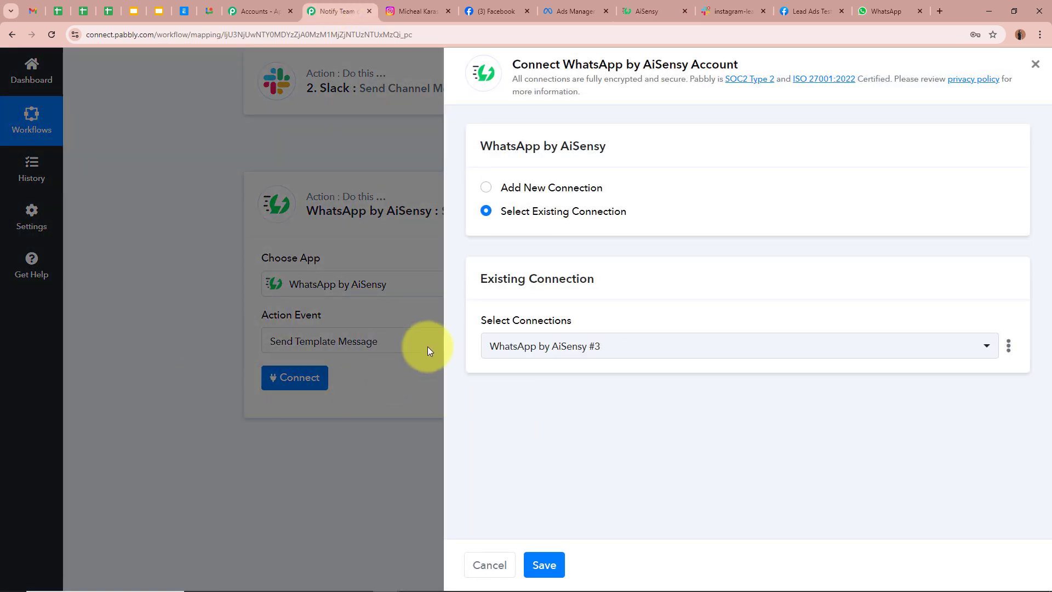
left_click(485, 187)
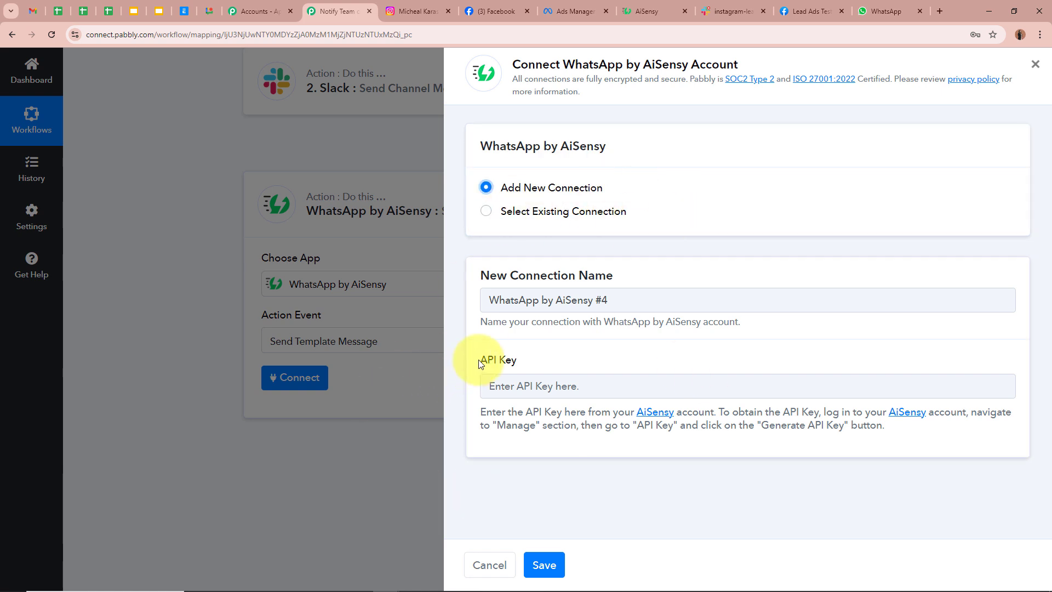
left_click_drag(480, 360, 555, 363)
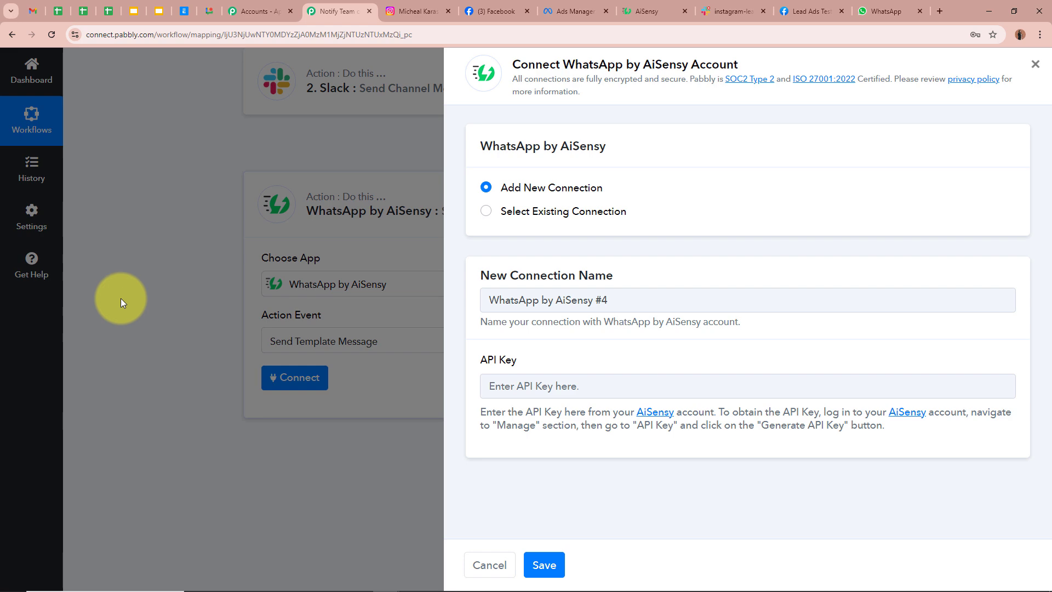
left_click(660, 11)
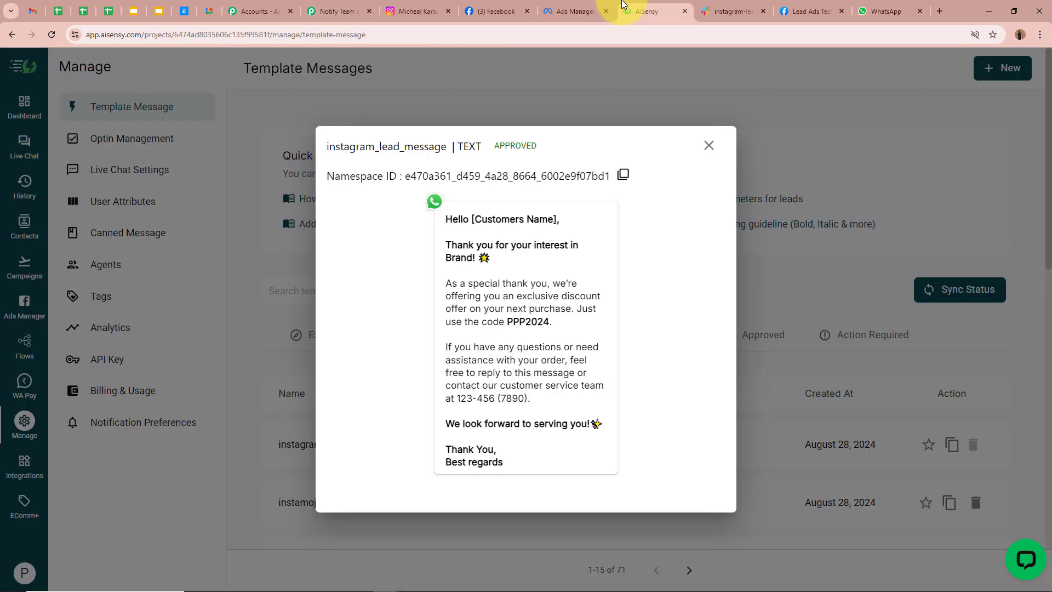
left_click(709, 146)
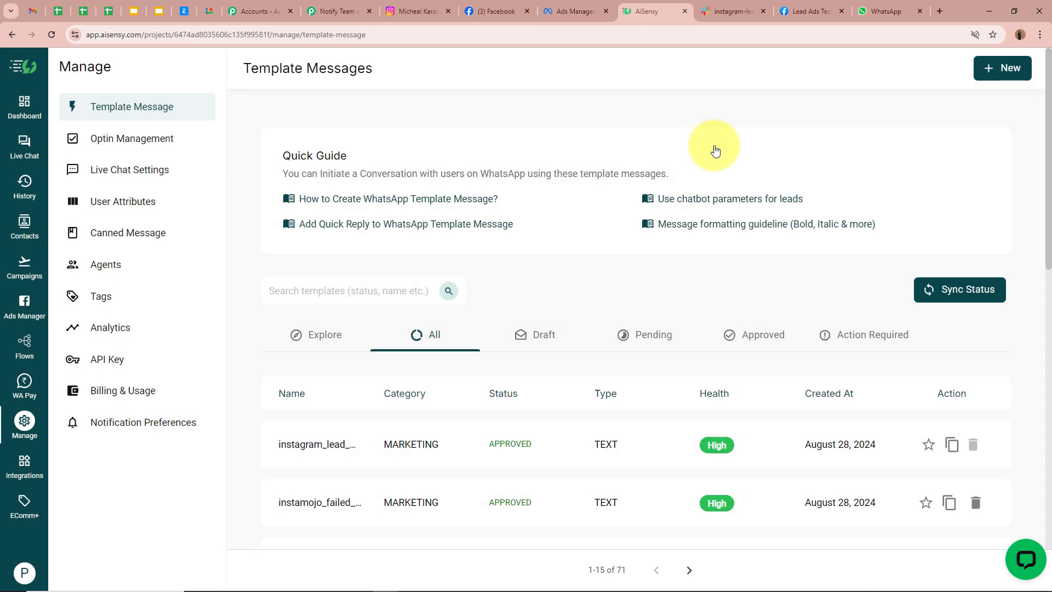
left_click(307, 11)
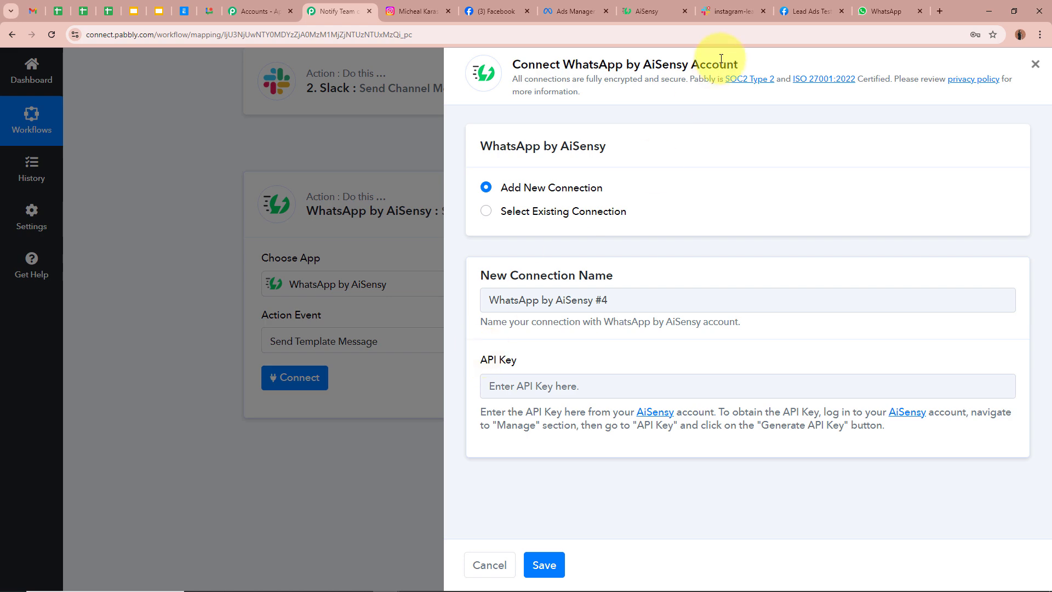
left_click(675, 5)
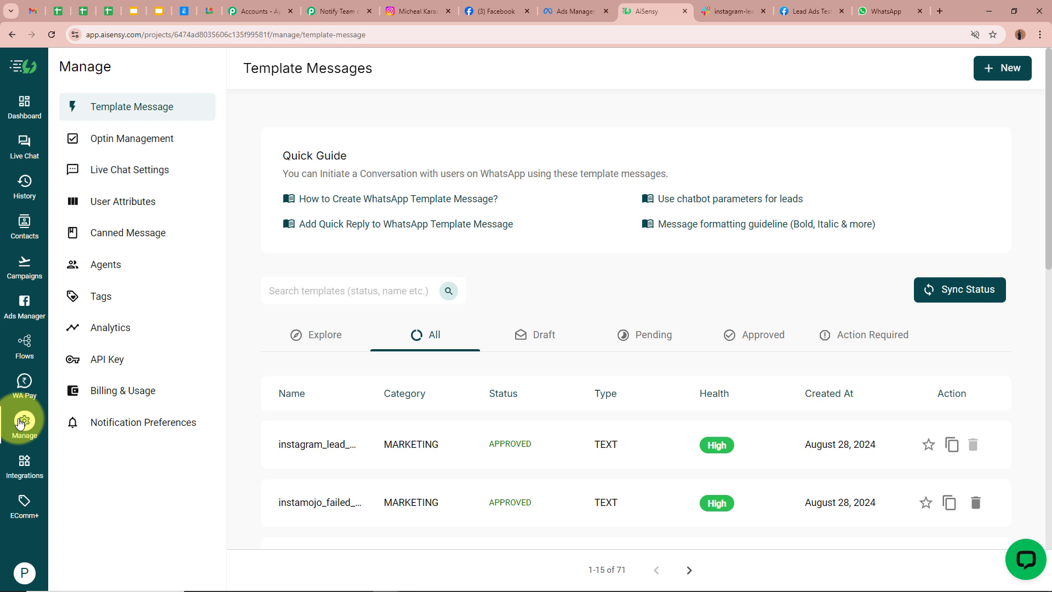
- Regenerate the AiSensy API key under Manage > API Key and copy the new key
left_click(20, 422)
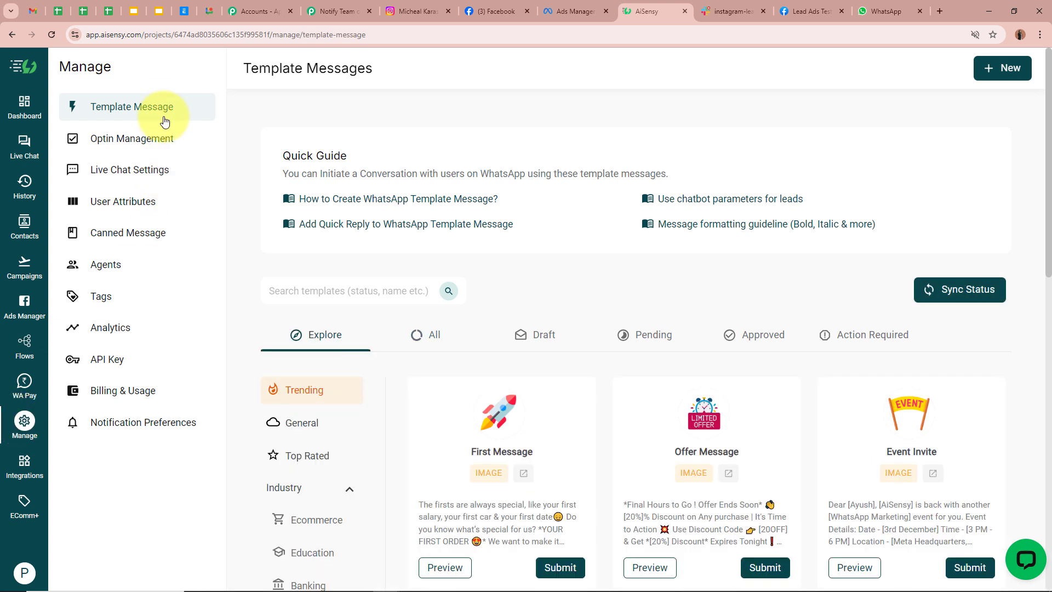
left_click(112, 362)
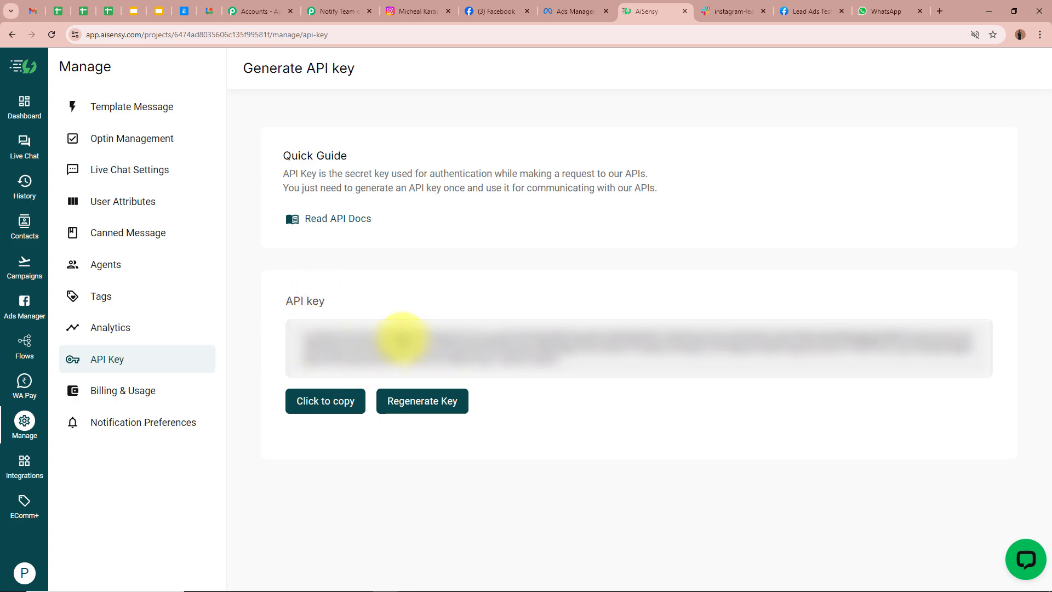
left_click(412, 400)
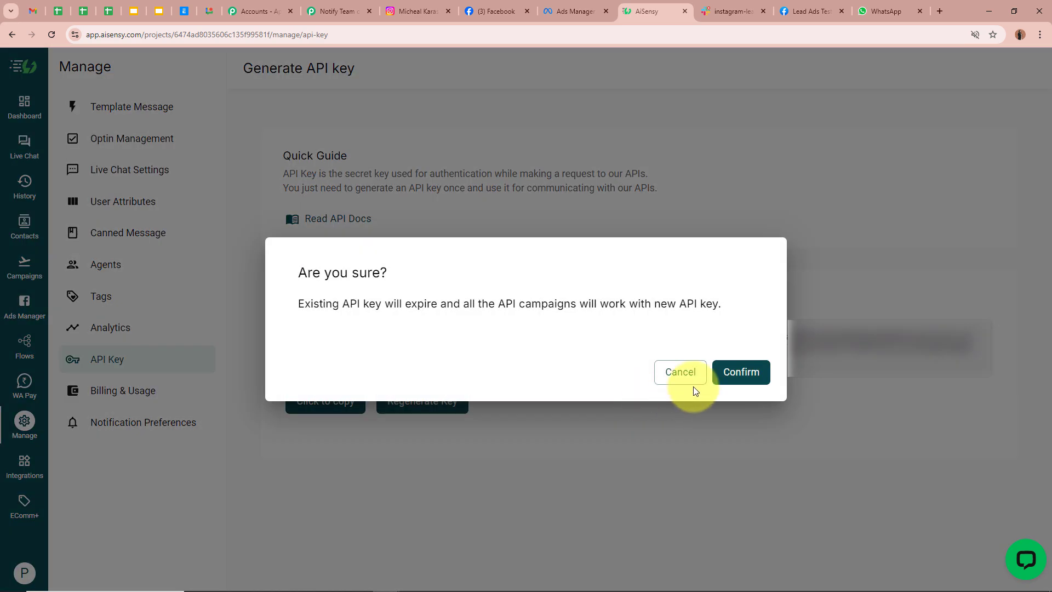
left_click(766, 378)
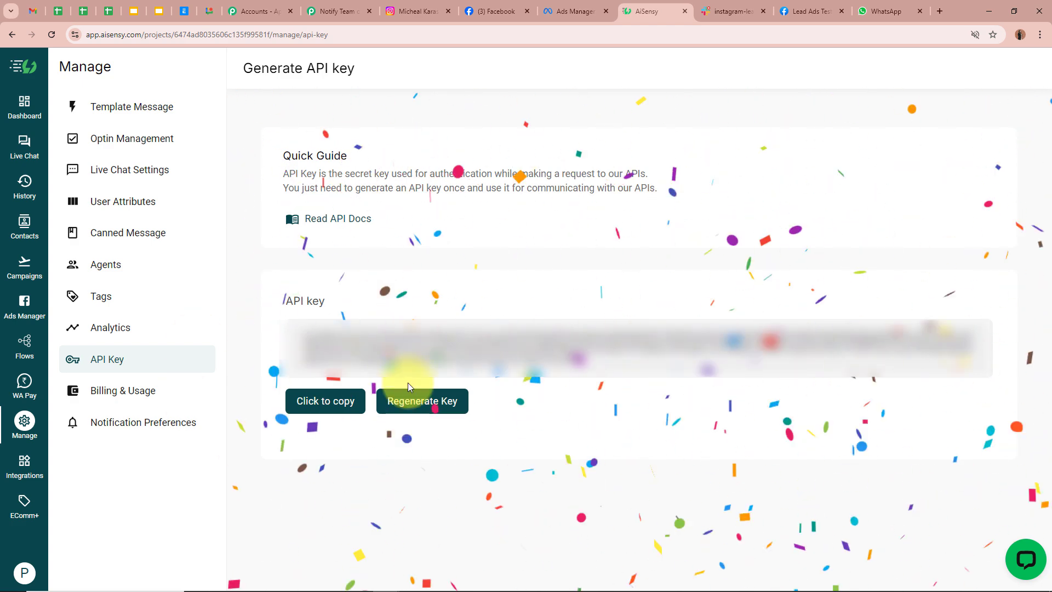
left_click(355, 396)
- Paste the new API key into the WhatsApp by AiSensy connection and save it
left_click(328, 11)
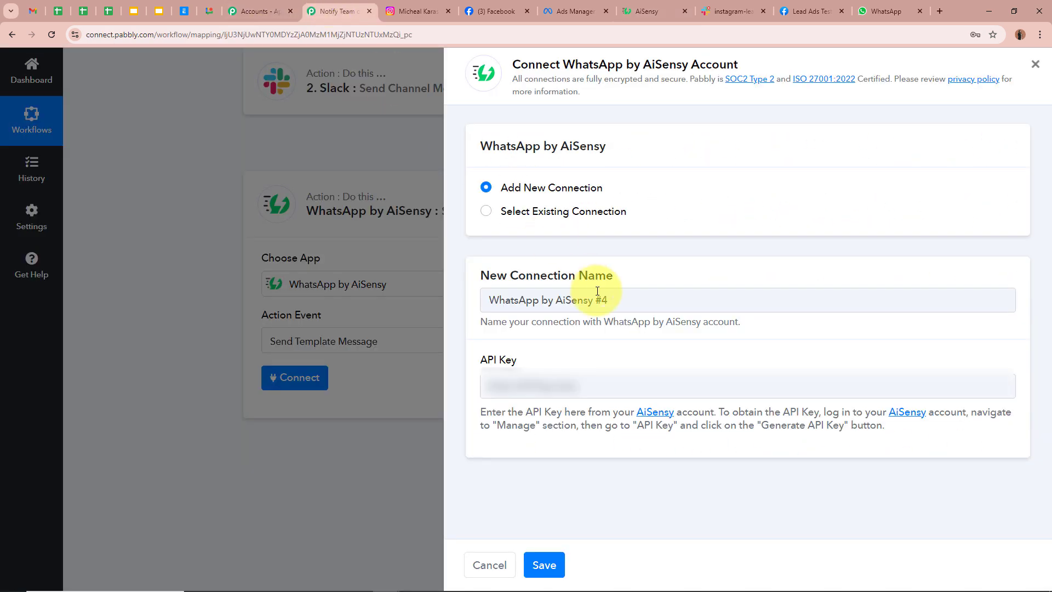
left_click(614, 385)
key("ctrl+v")
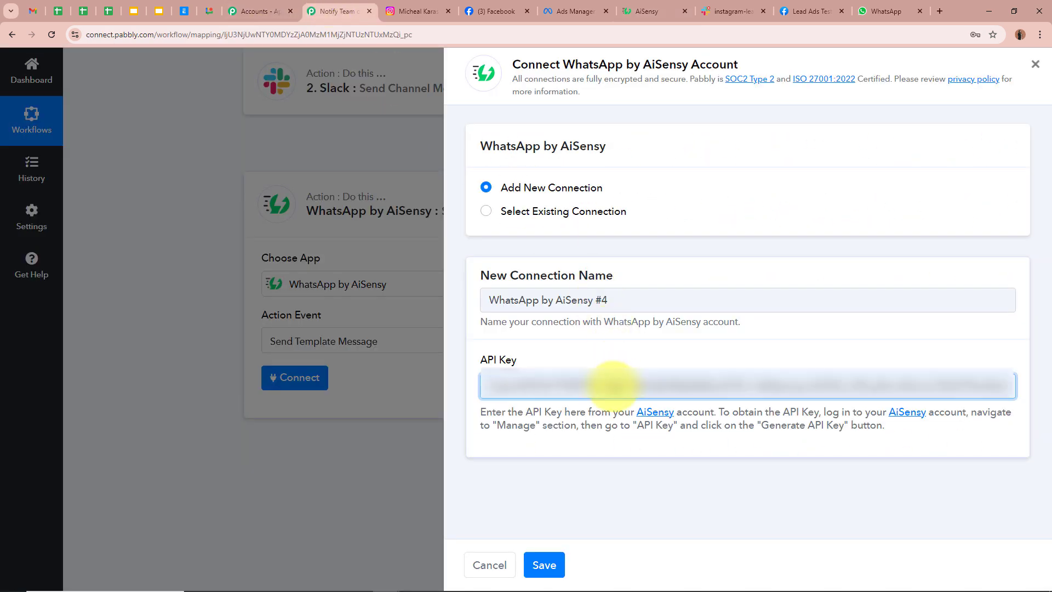
left_click(540, 568)
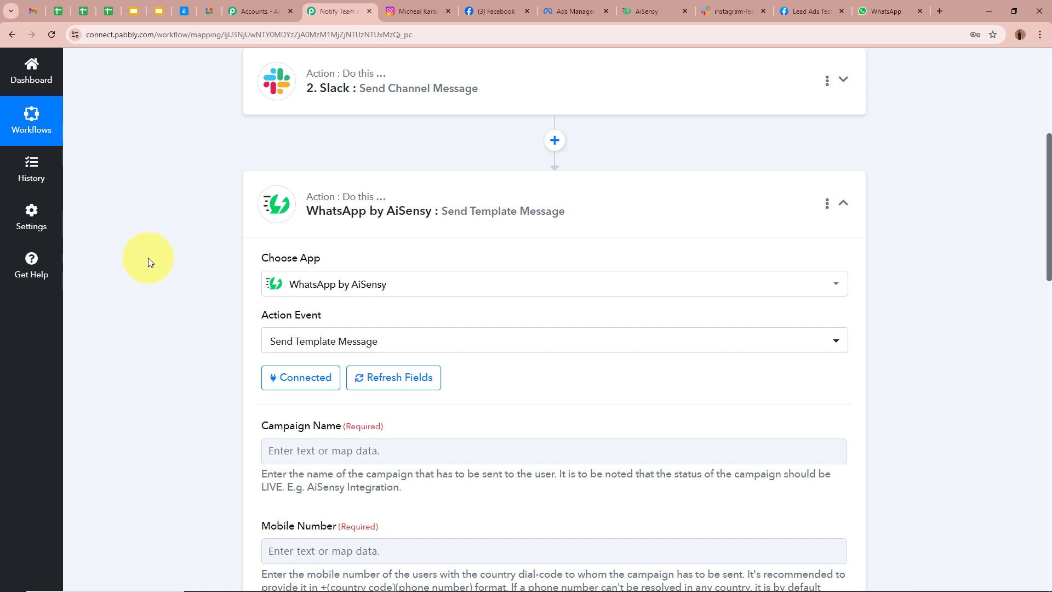
scroll(148, 258, "down", 4)
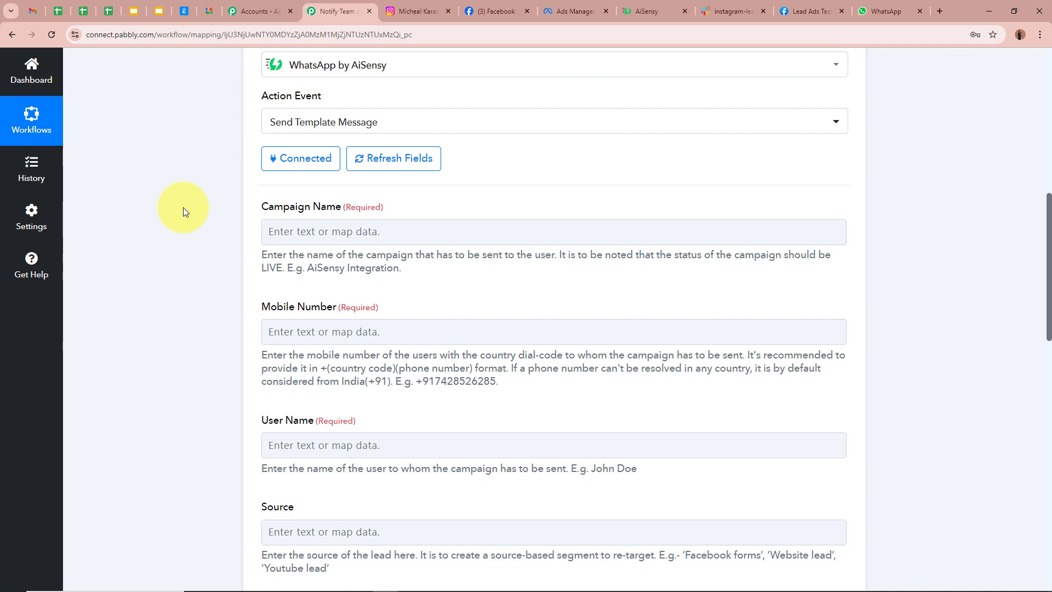
- Preview the instagram_lead_message template in AiSensy's template list
left_click(636, 12)
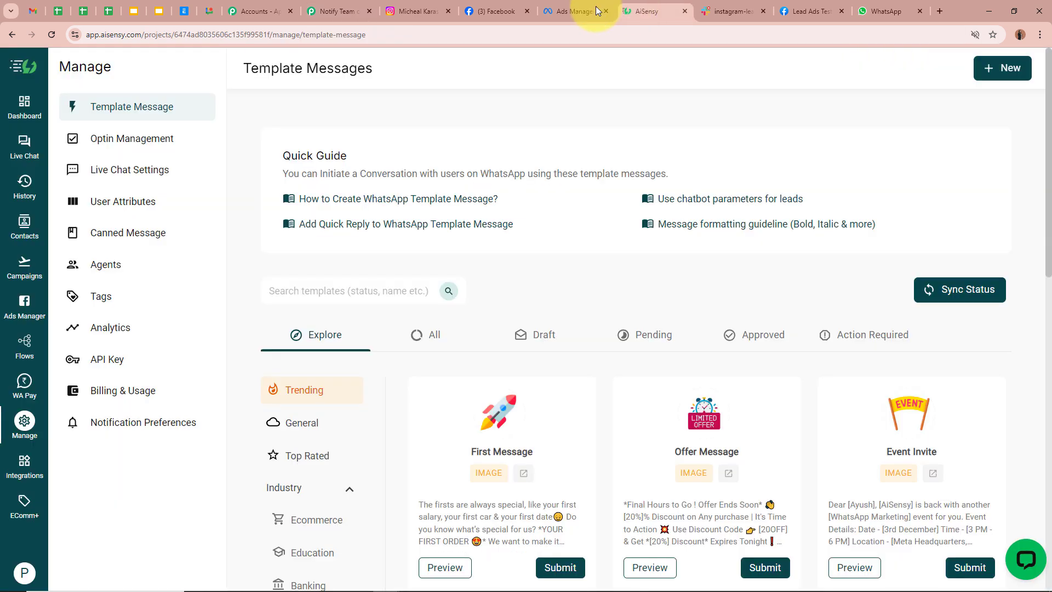
left_click(425, 344)
scroll(424, 384, "down", 1)
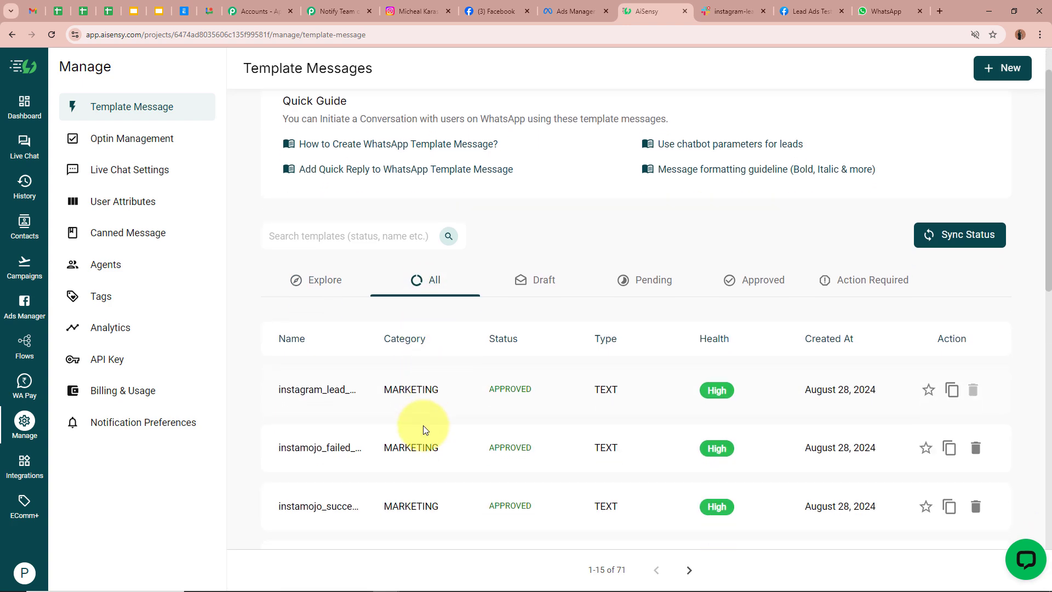
left_click(290, 394)
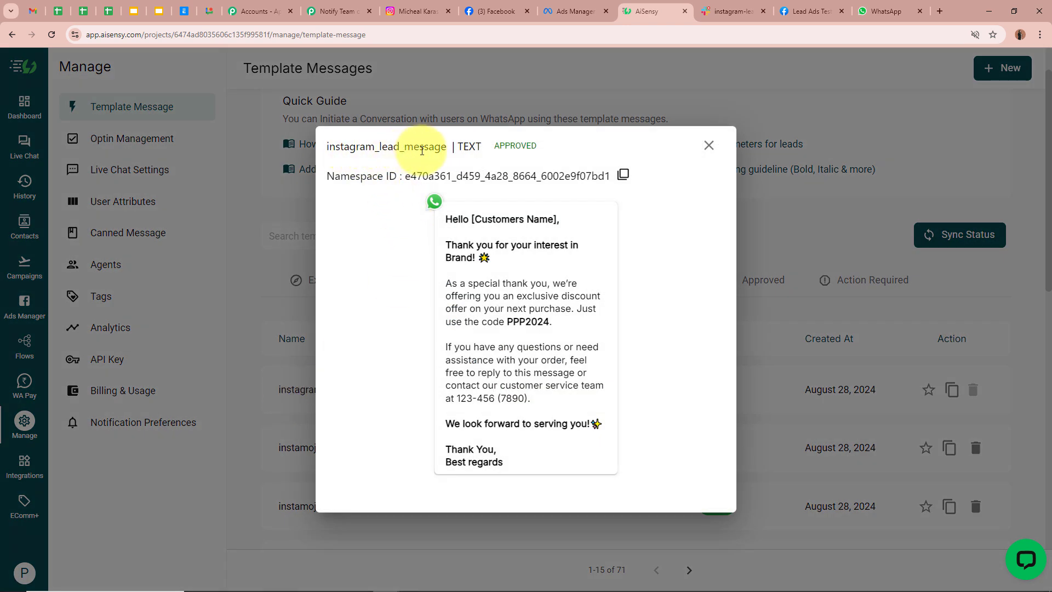
left_click(304, 398)
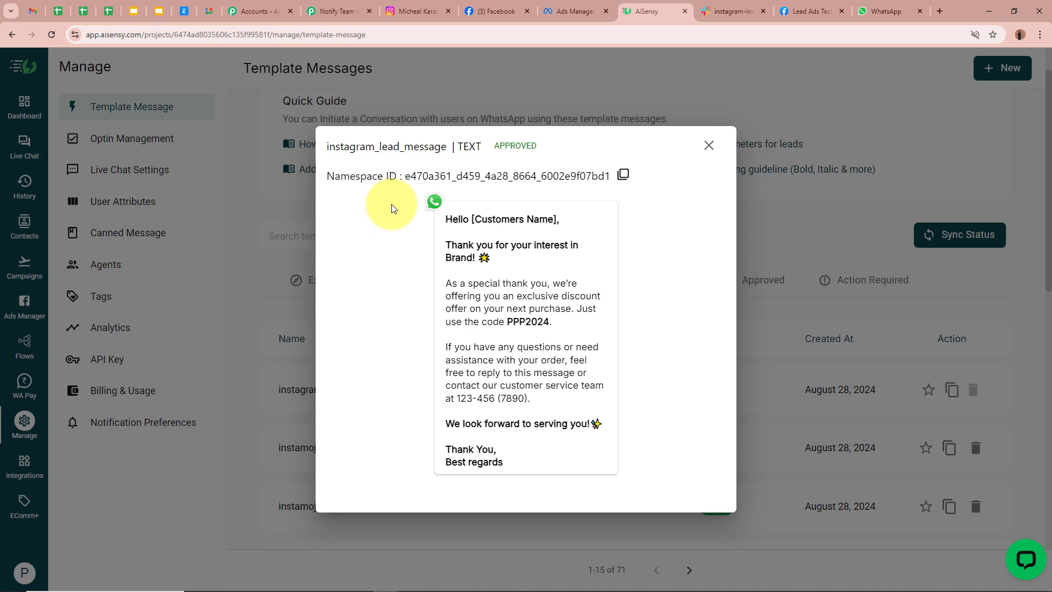
left_click(707, 145)
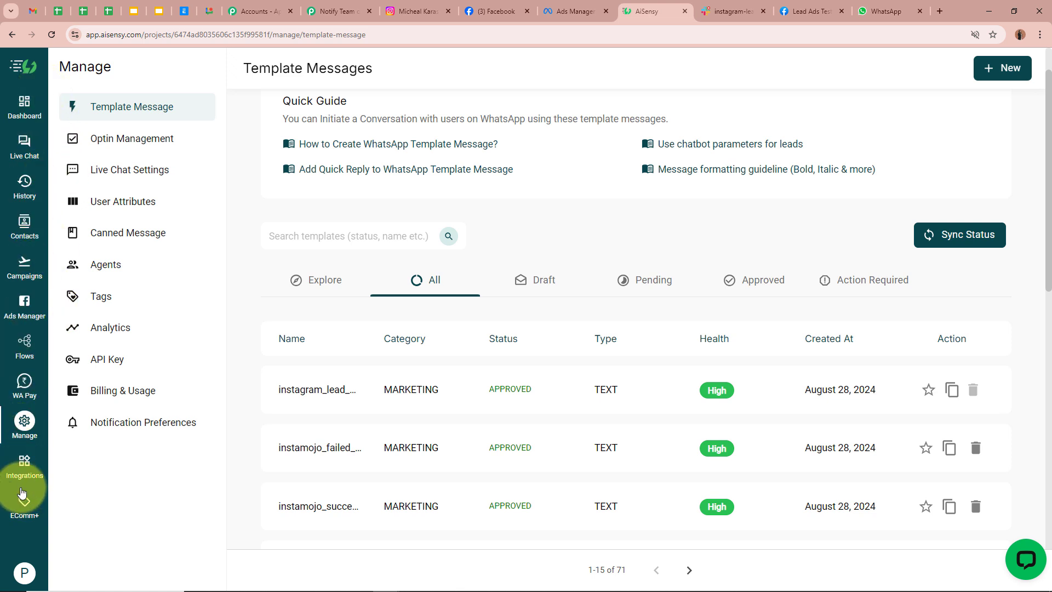
- Launch a new API Campaign from the Campaigns page
left_click(27, 268)
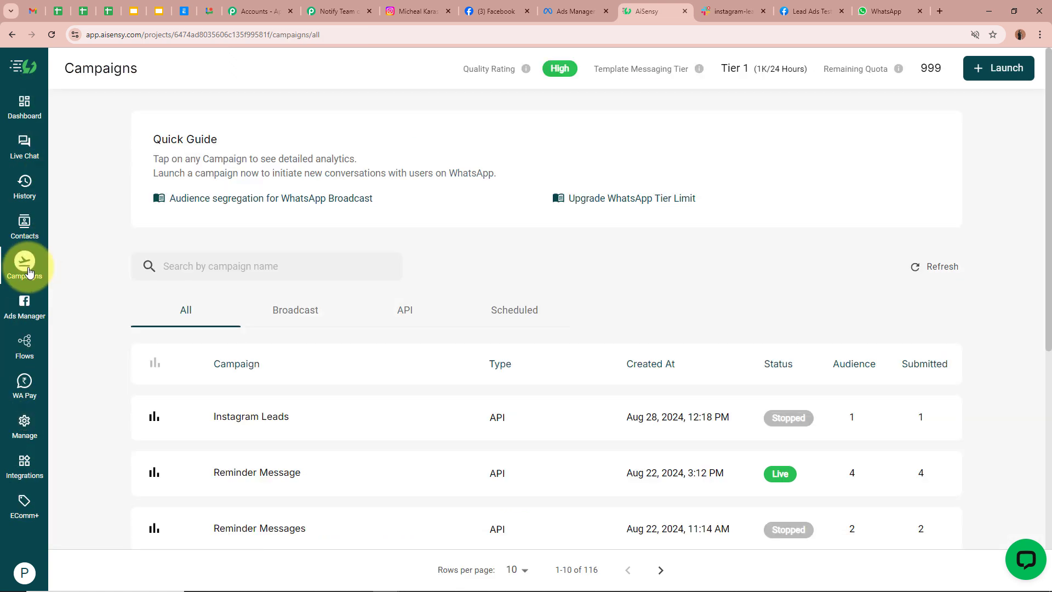
left_click(993, 79)
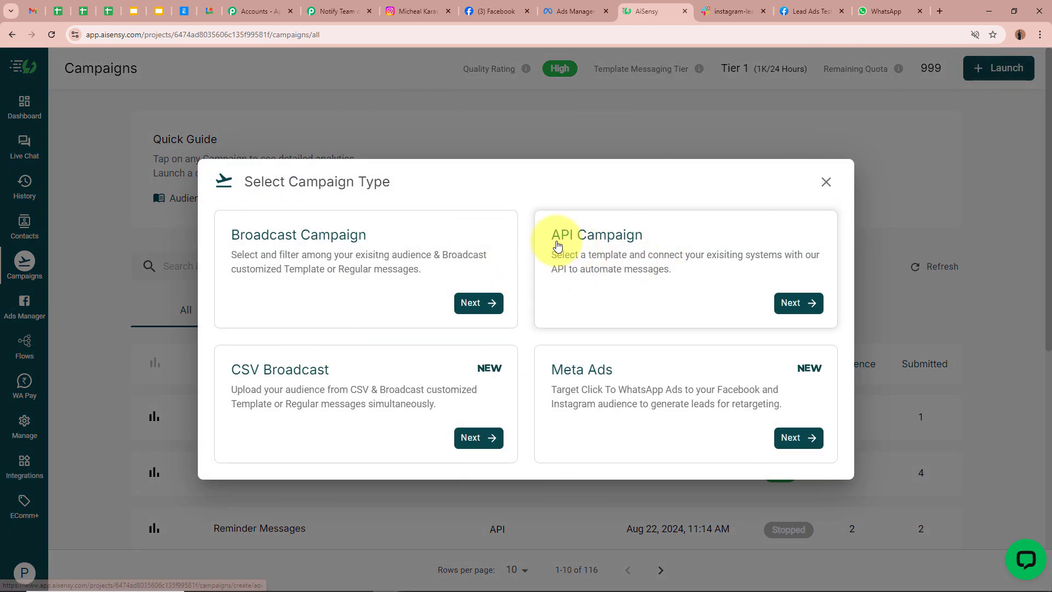
left_click(793, 305)
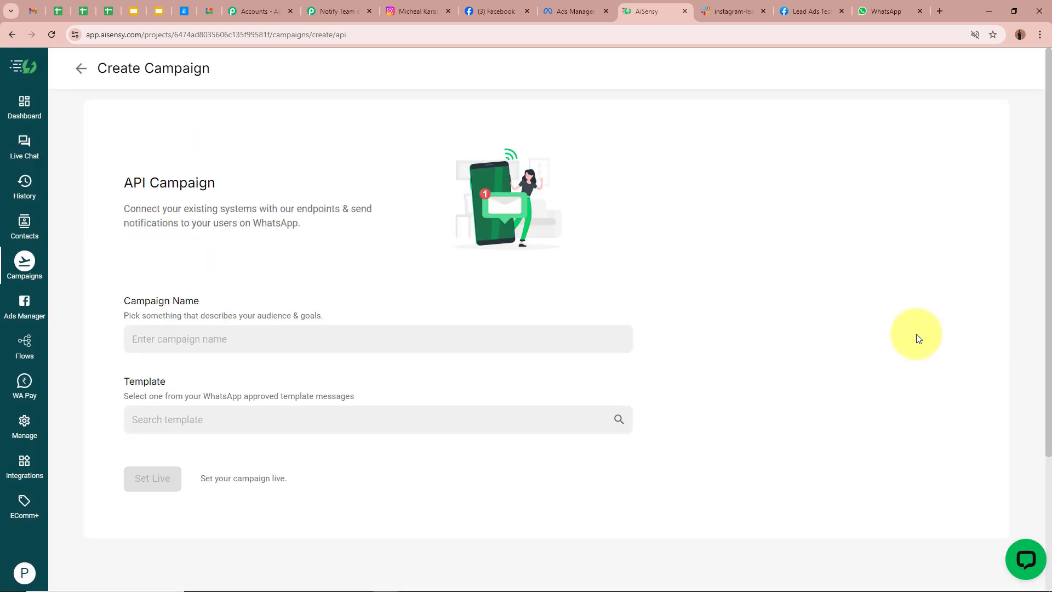
- Name the campaign Instagram New Leads and choose the instagram_lead_message template
left_click(262, 337)
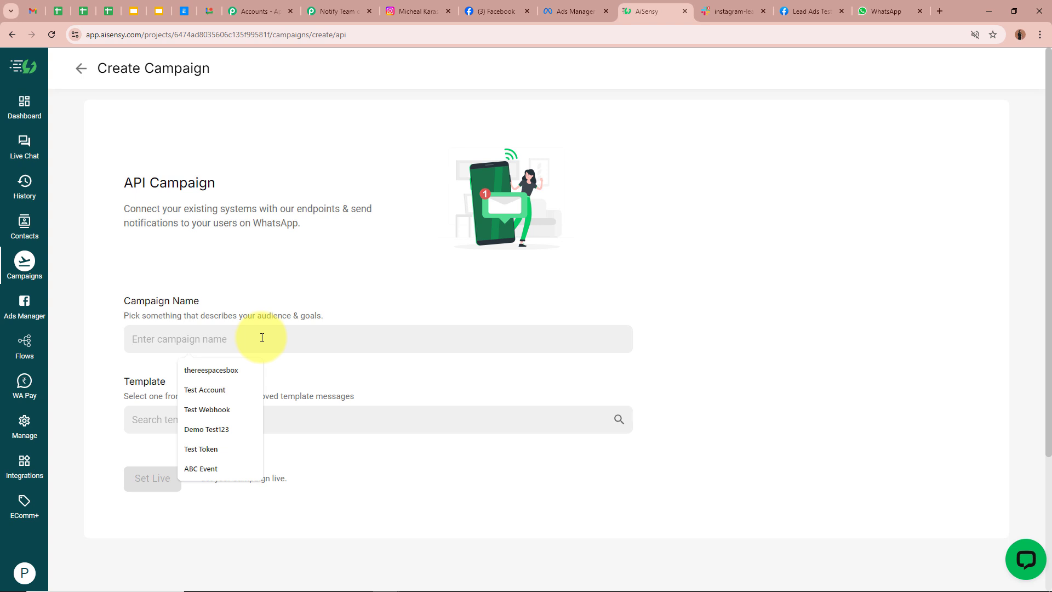
key("ctrl+v")
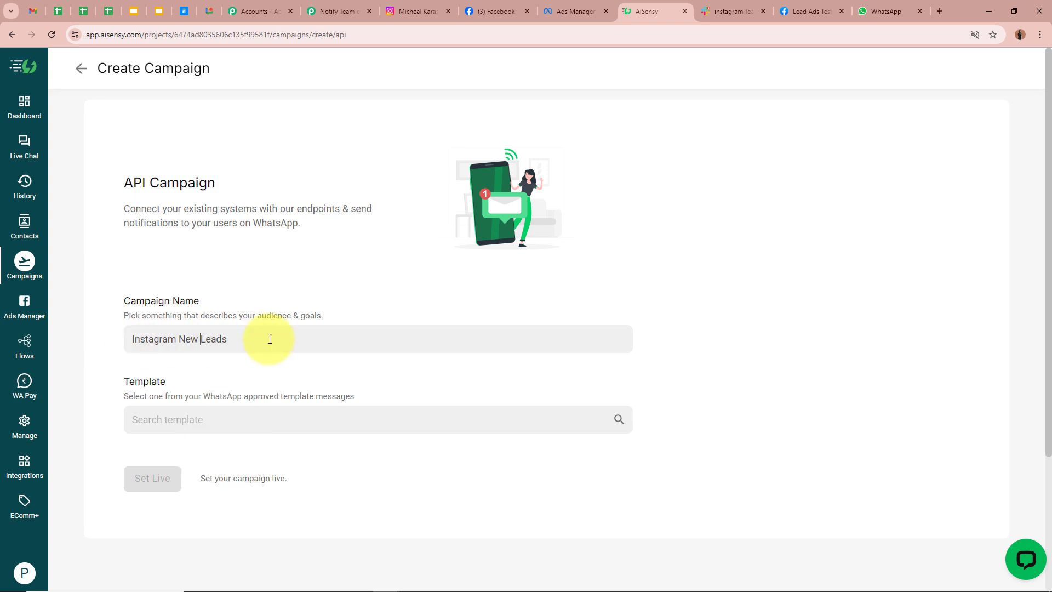
left_click(179, 412)
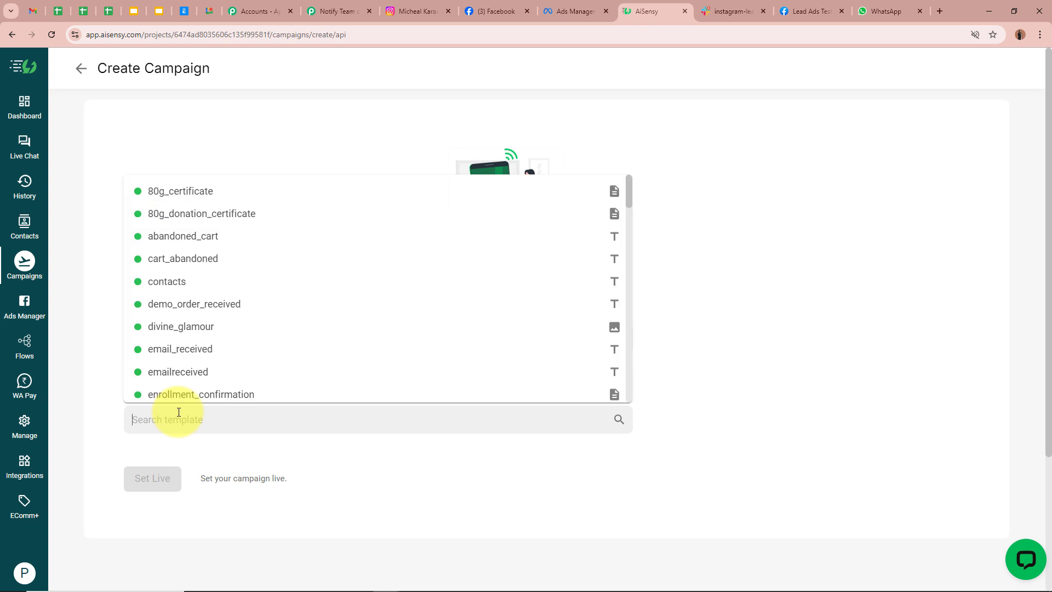
type("Insta")
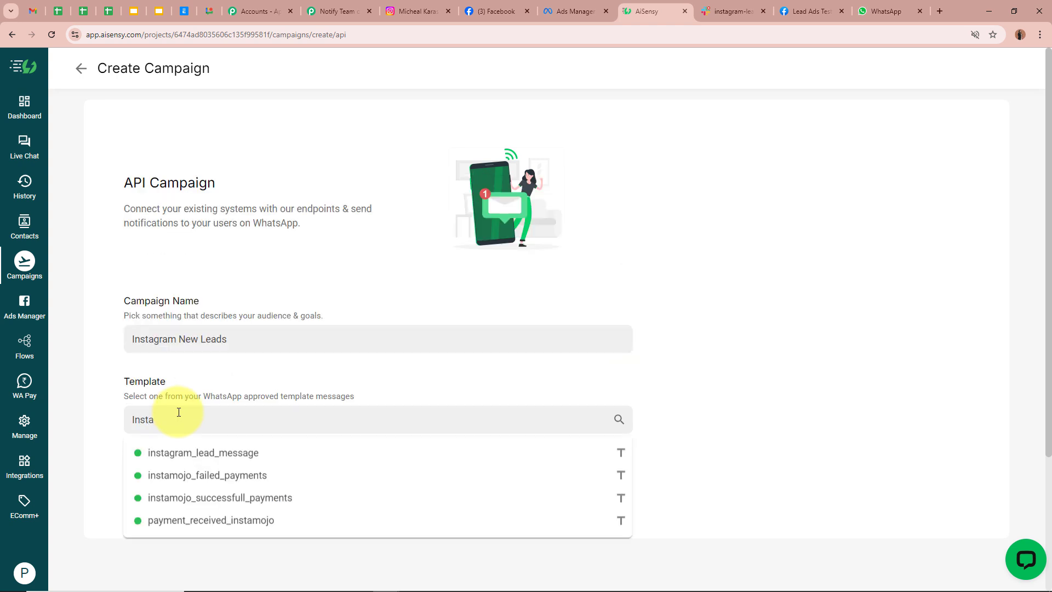
left_click(235, 456)
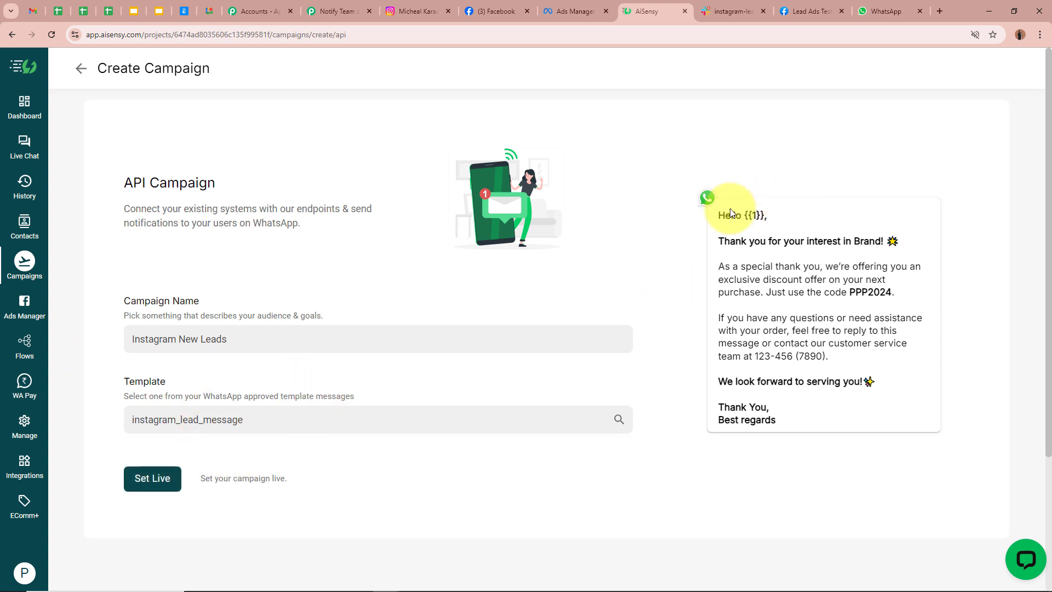
- Review the template preview, including the {{1}} name placeholder, discount offer and sign-off
left_click_drag(716, 211, 836, 447)
left_click(830, 379)
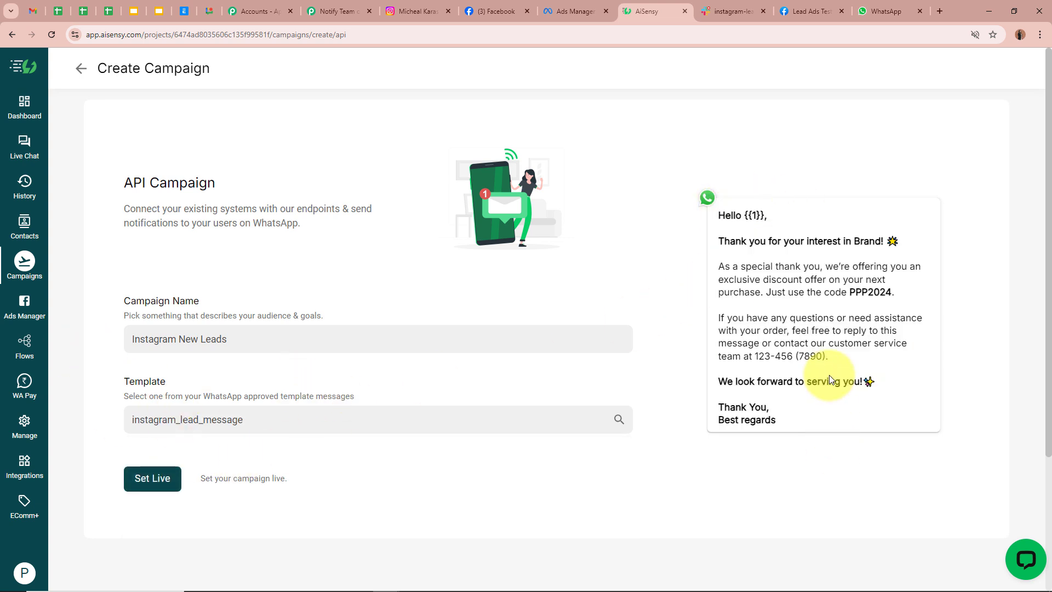
left_click_drag(745, 215, 768, 215)
left_click(754, 213)
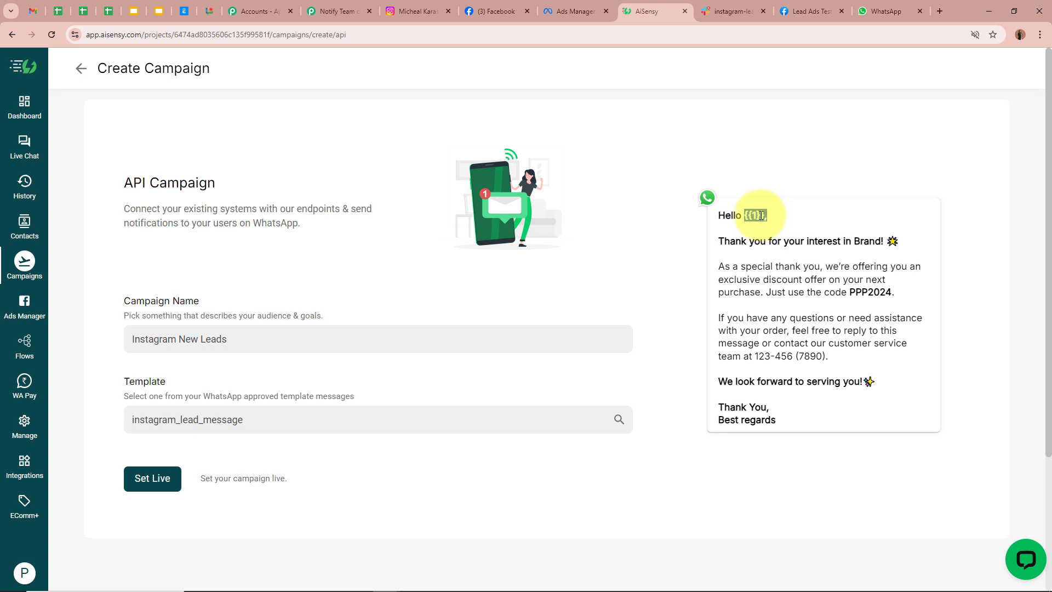
left_click_drag(744, 215, 771, 217)
left_click(772, 219)
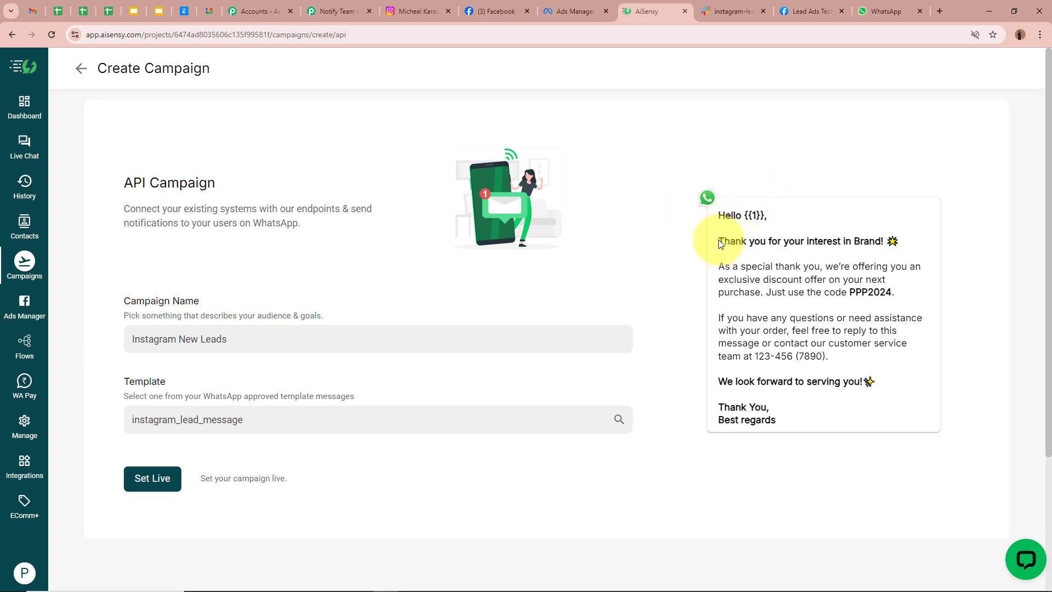
left_click_drag(719, 242, 887, 242)
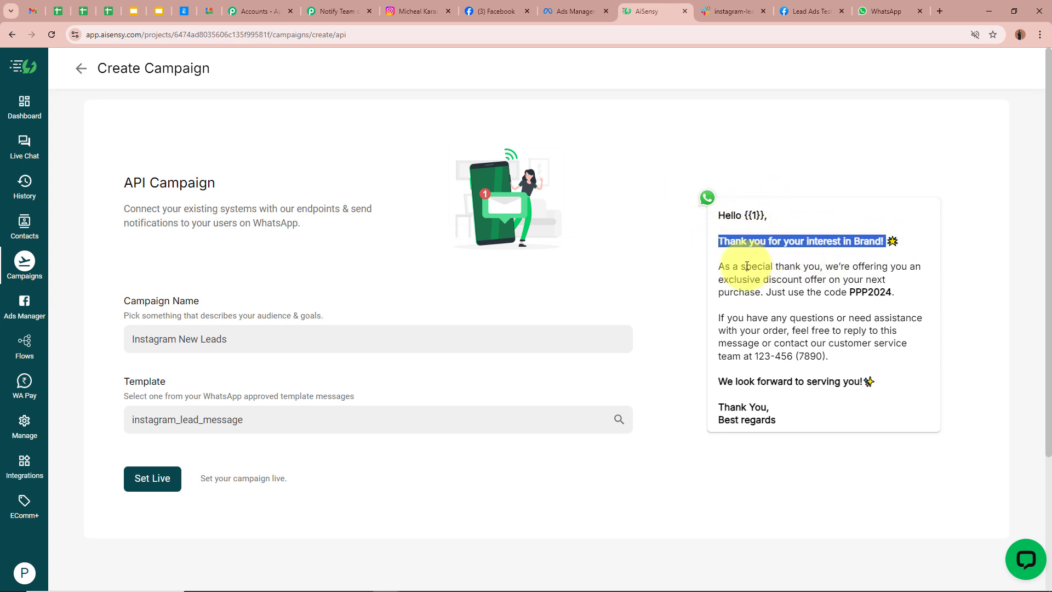
left_click_drag(719, 267, 925, 270)
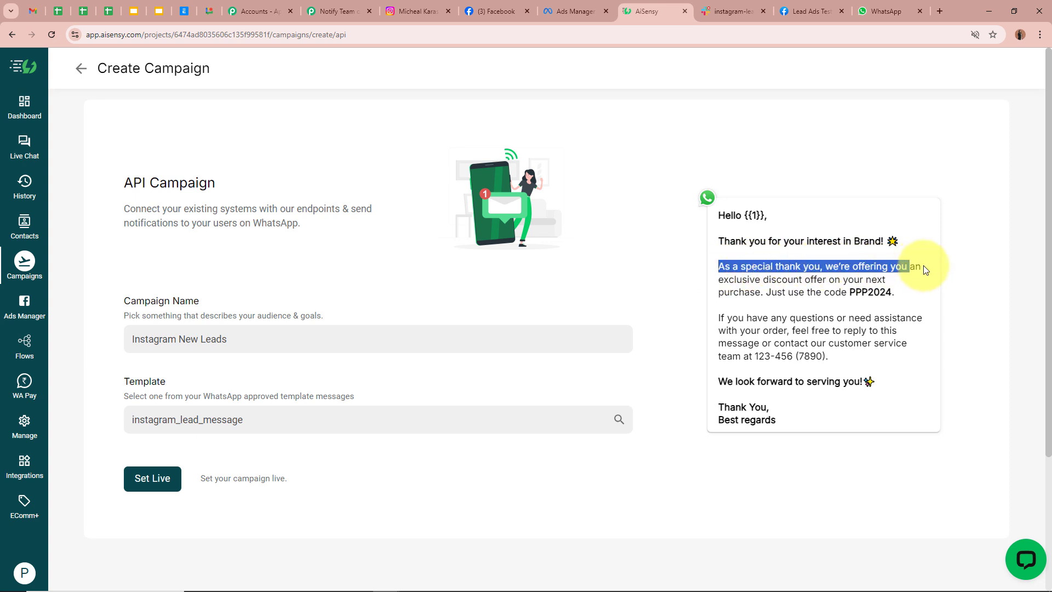
left_click_drag(734, 280, 899, 283)
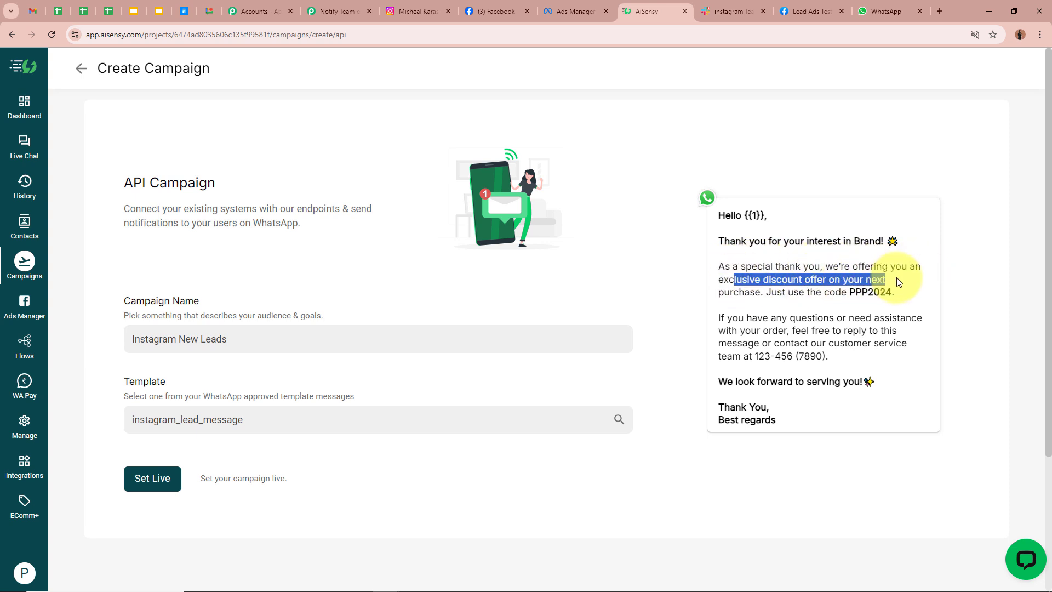
left_click_drag(730, 293, 868, 291)
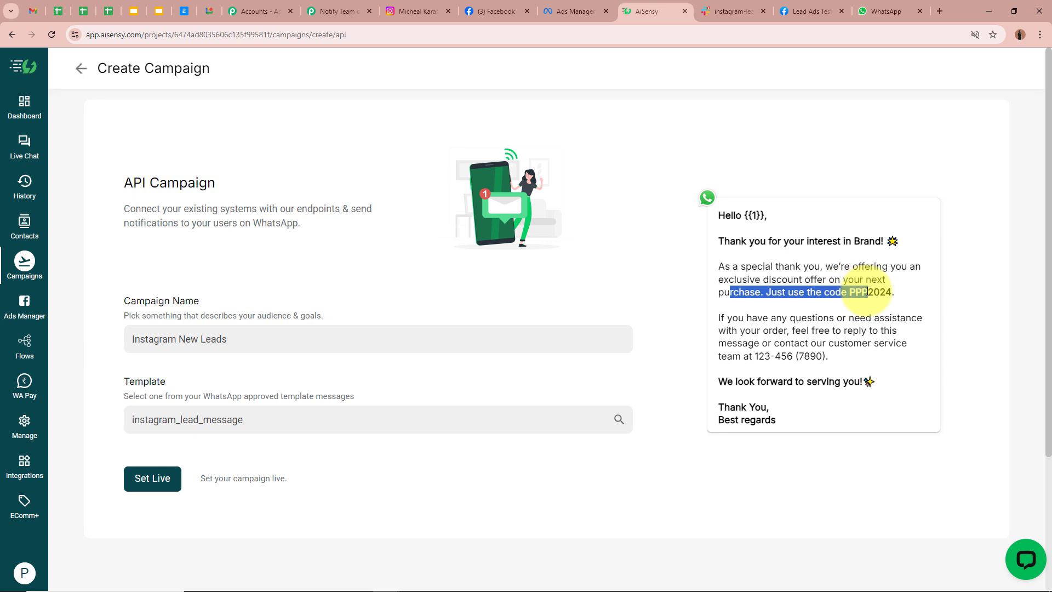
left_click_drag(721, 319, 897, 319)
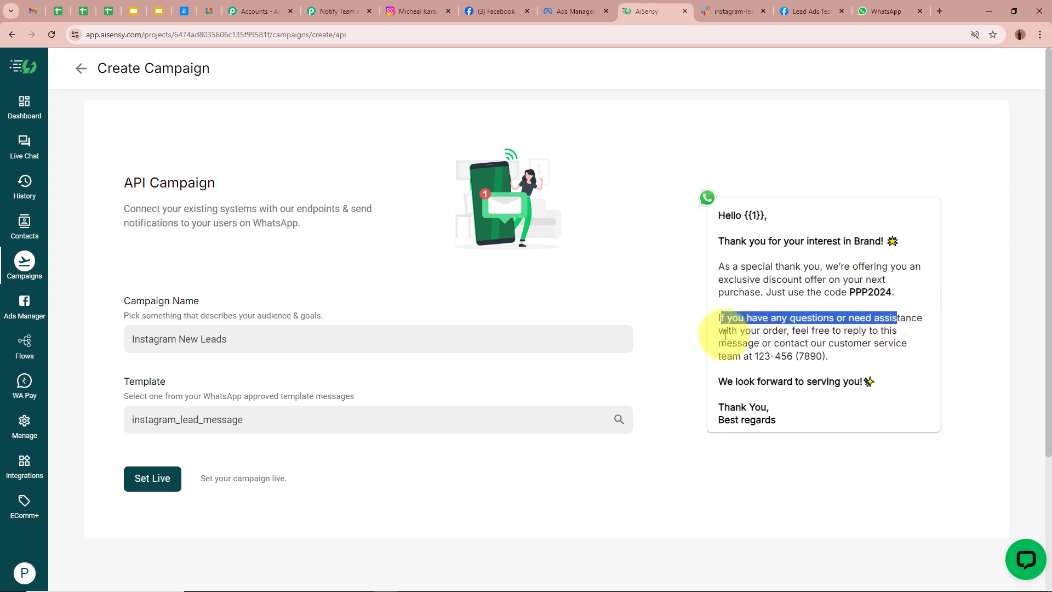
left_click_drag(725, 334, 885, 343)
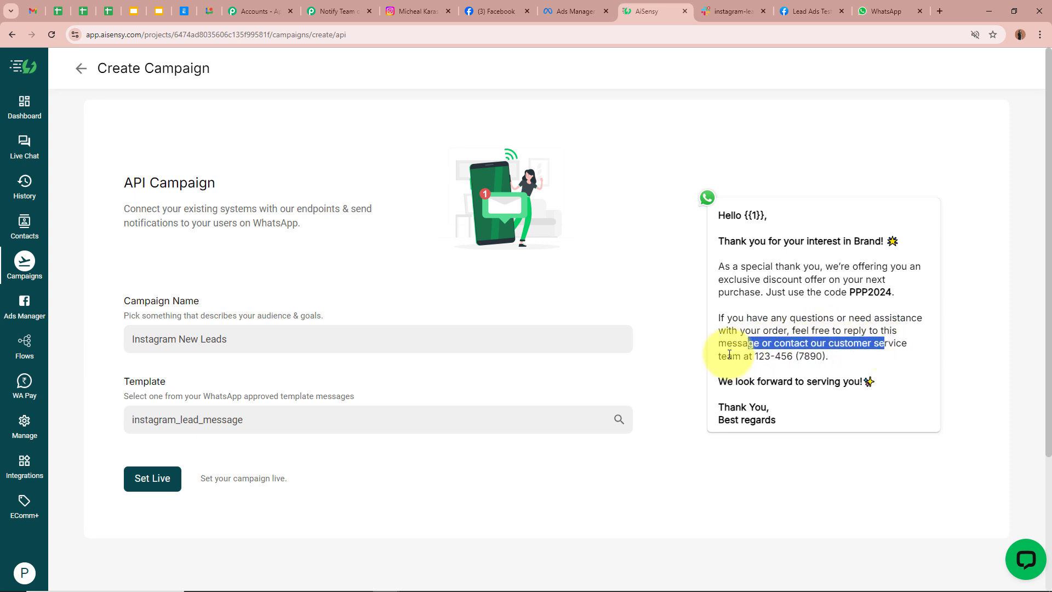
left_click_drag(732, 356, 826, 357)
left_click_drag(722, 383, 865, 383)
left_click(767, 419)
double_click(768, 420)
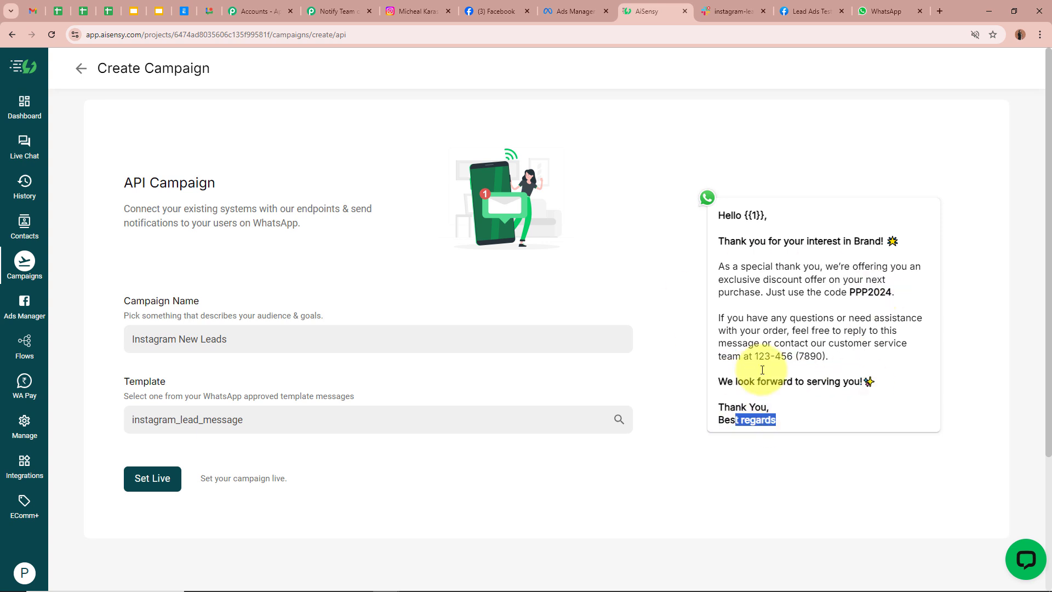
left_click(819, 360)
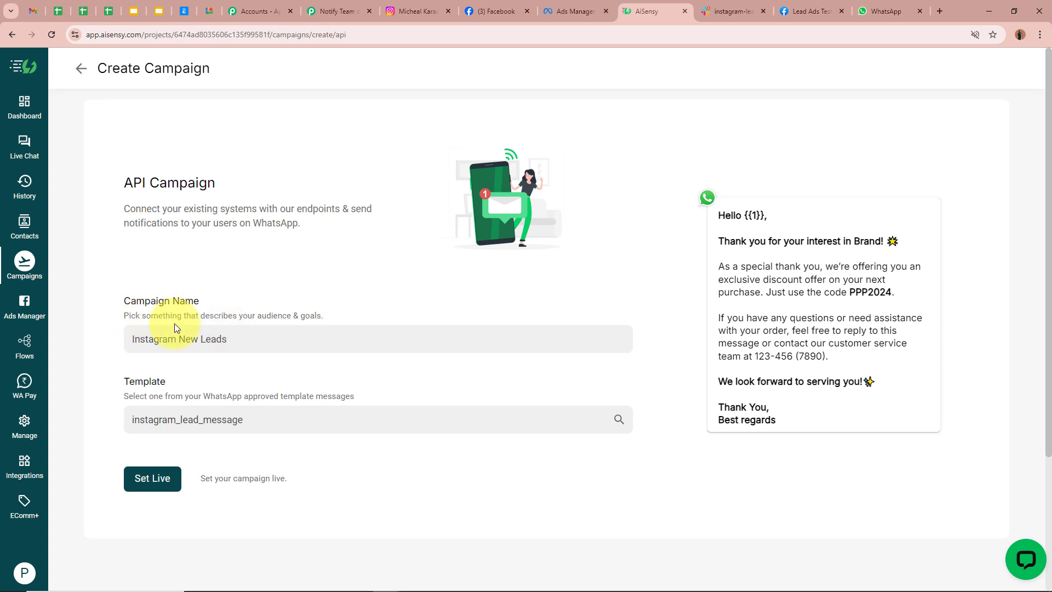
- Set the campaign live, view its overview, and return to the Pabbly workflow
left_click(152, 484)
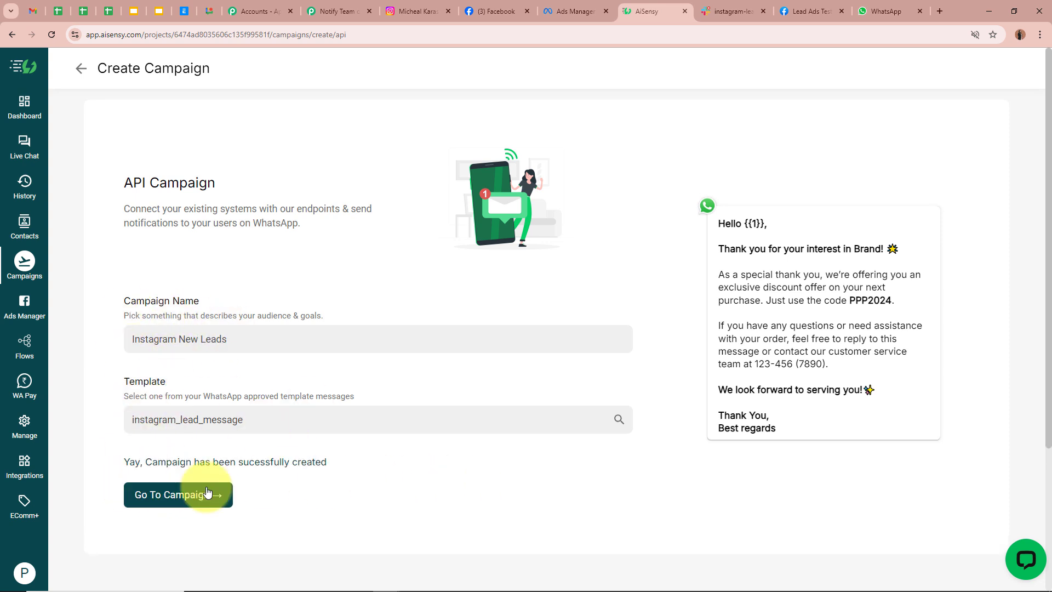
left_click(183, 496)
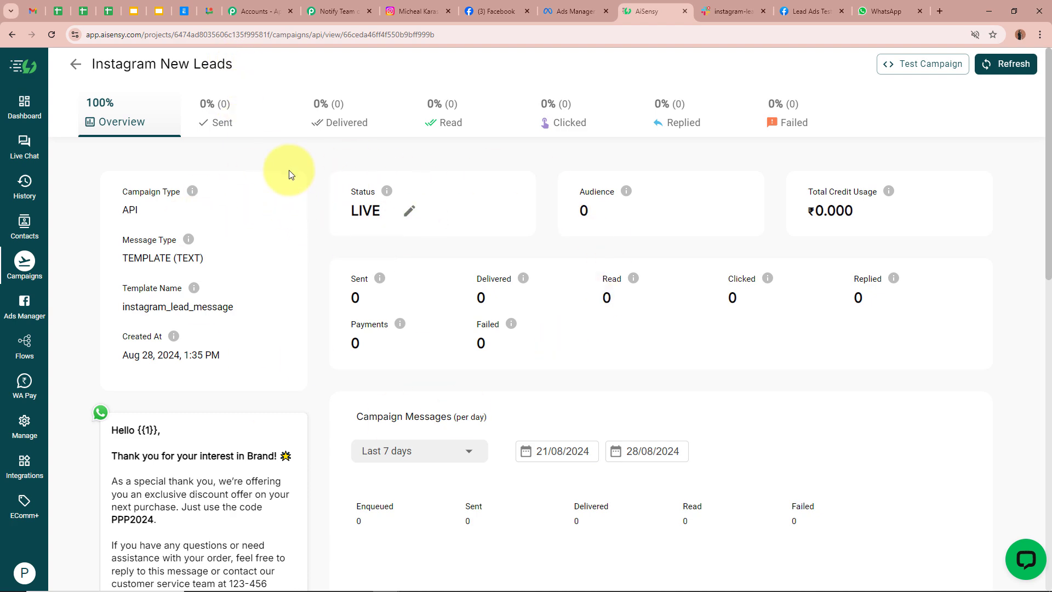
left_click(336, 10)
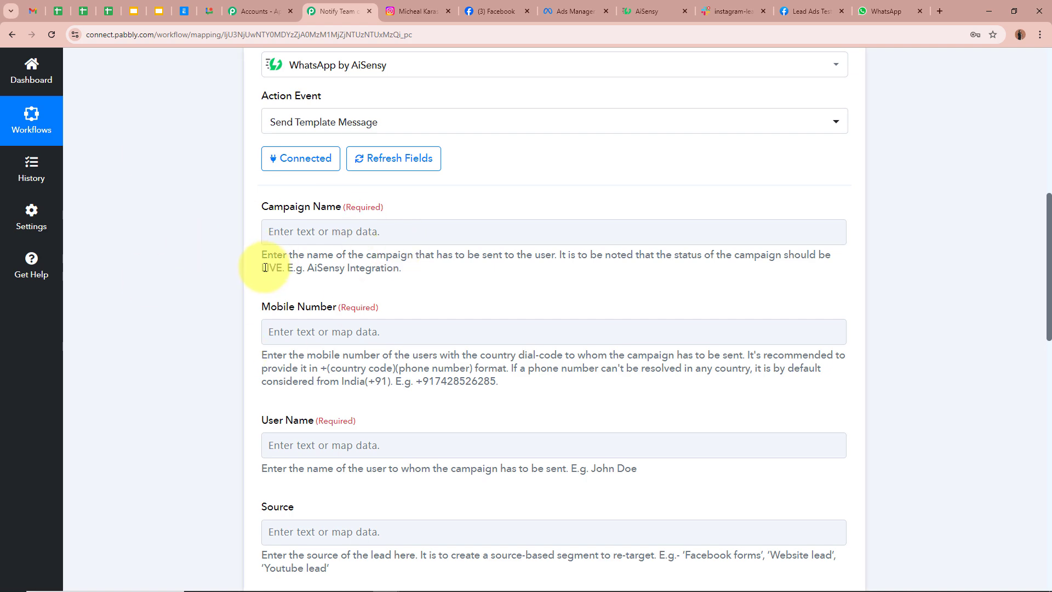
- Paste 'Instagram New Leads' into the AiSensy step's Campaign Name field
left_click_drag(266, 267, 305, 268)
left_click(838, 262)
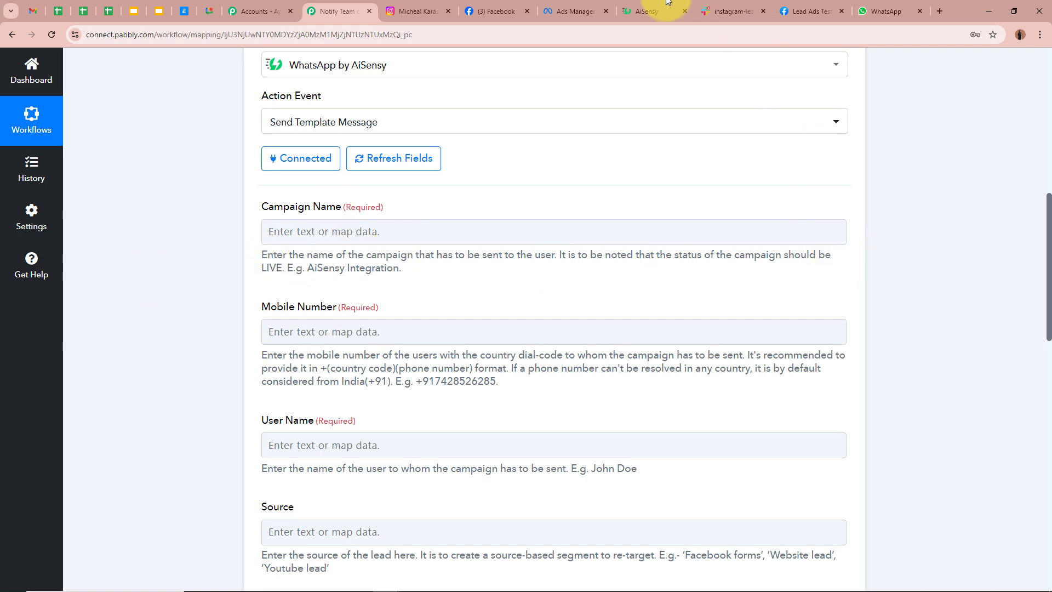
left_click(655, 11)
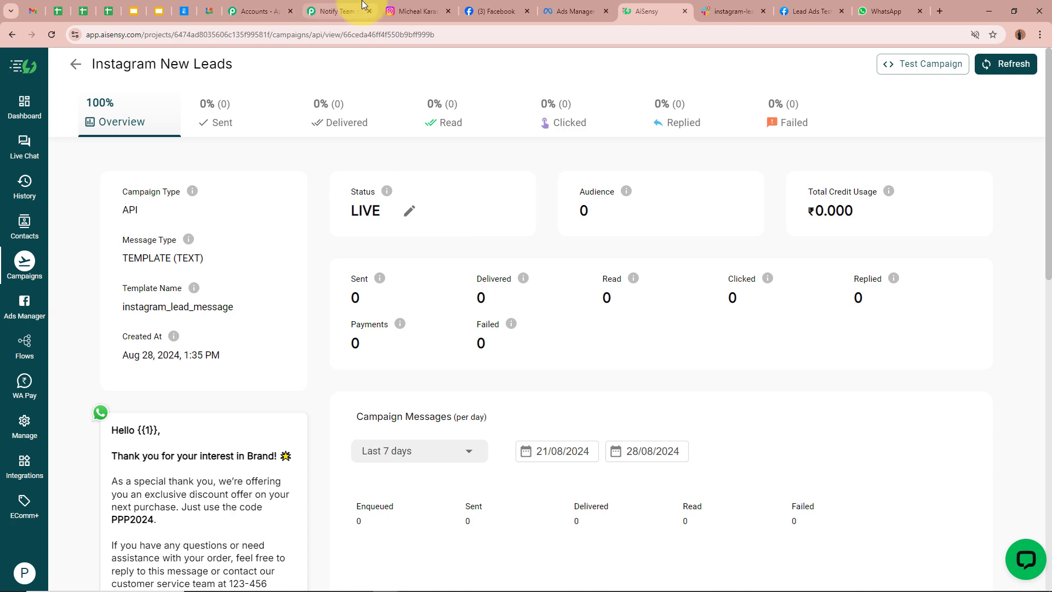
left_click(340, 9)
left_click(322, 238)
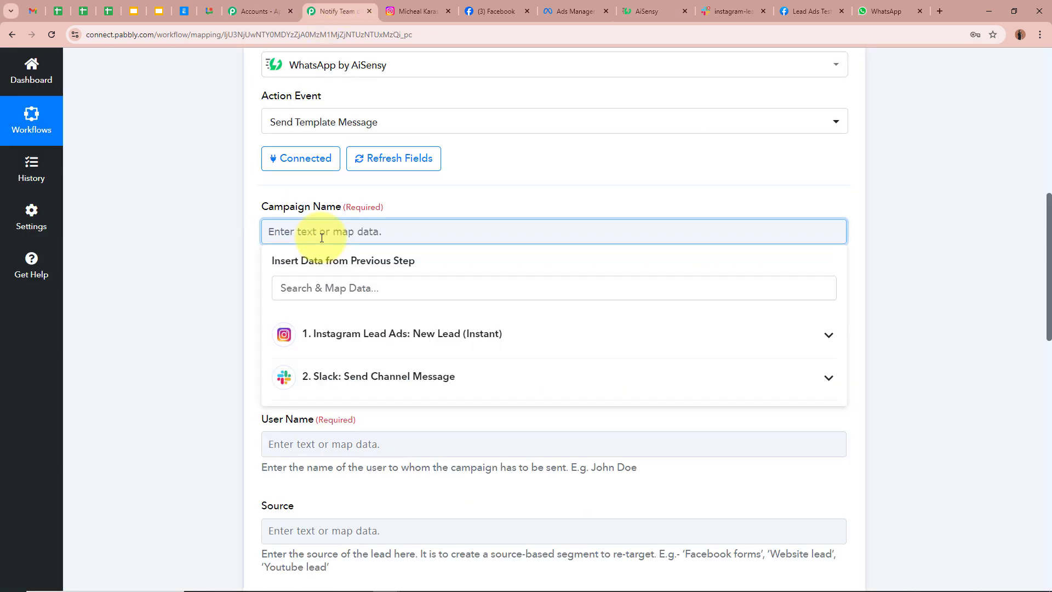
type("Instagram New Leads")
left_click(205, 230)
left_click(652, 11)
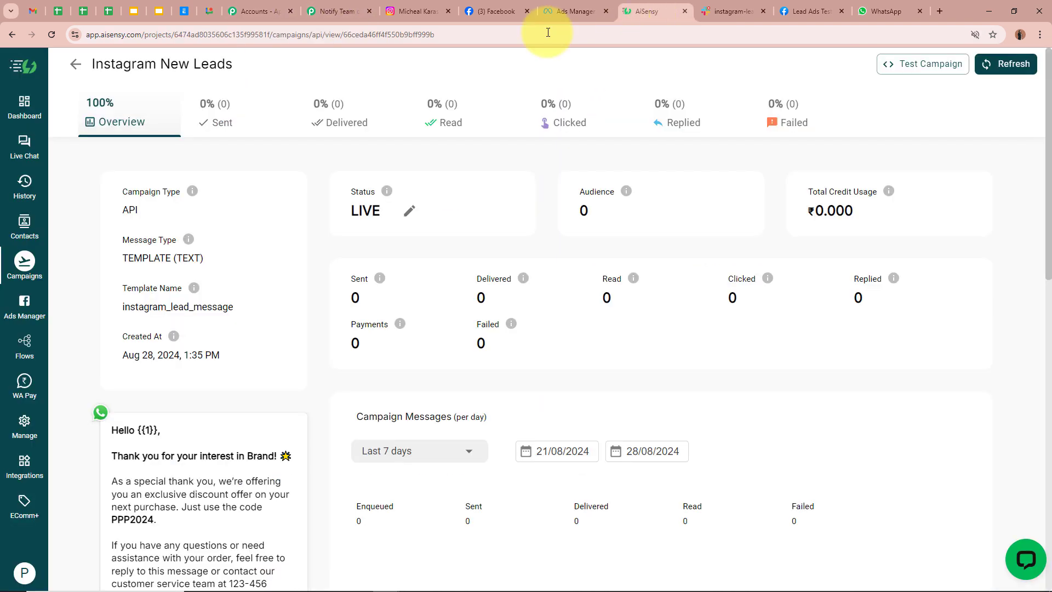
left_click(346, 12)
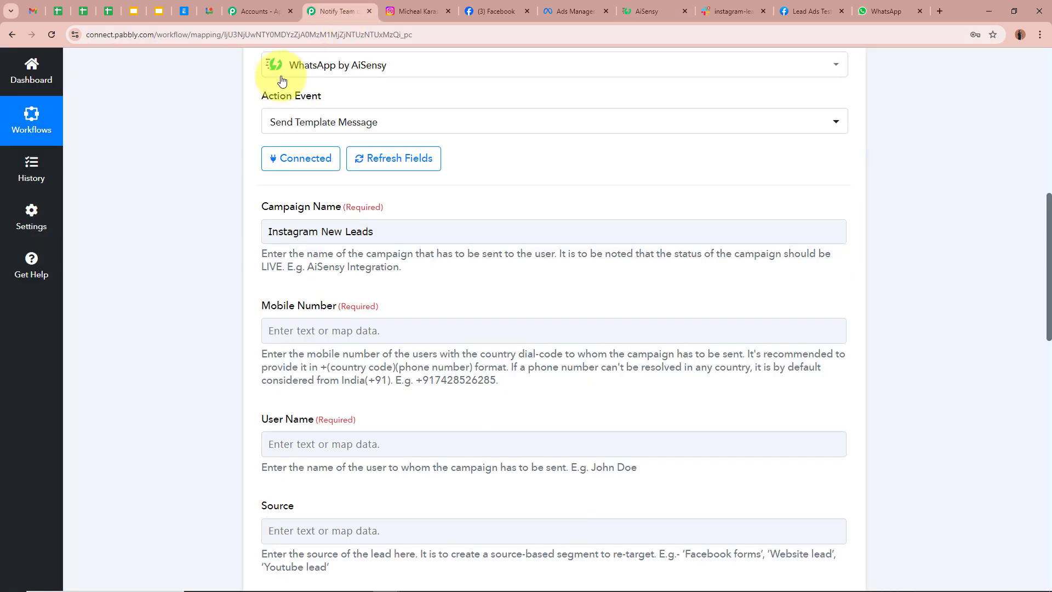
scroll(265, 271, "down", 2)
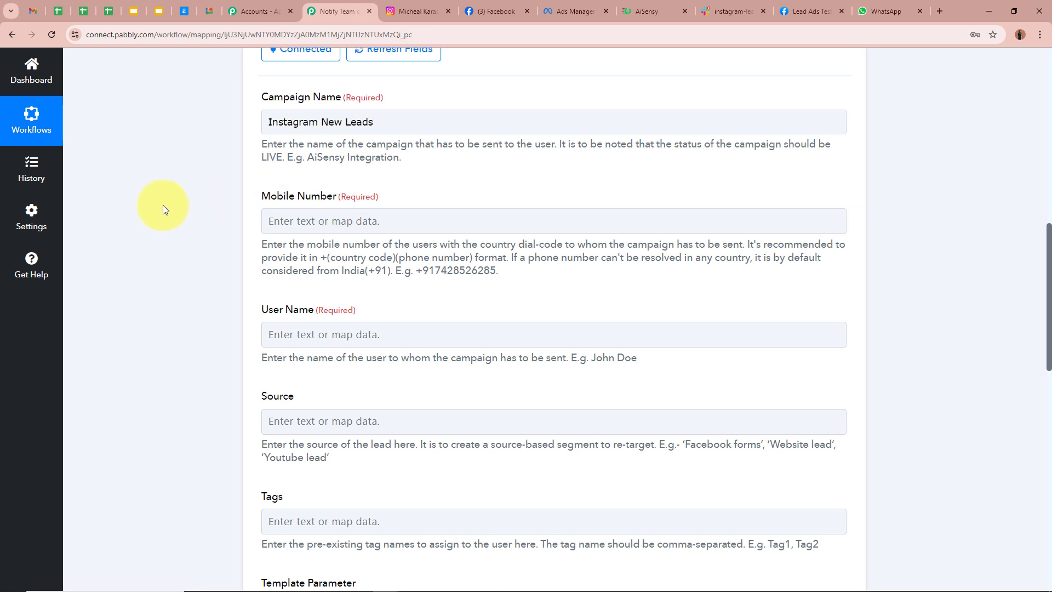
- Map the Instagram lead's Res4 Phone Number into Mobile Number
left_click(349, 220)
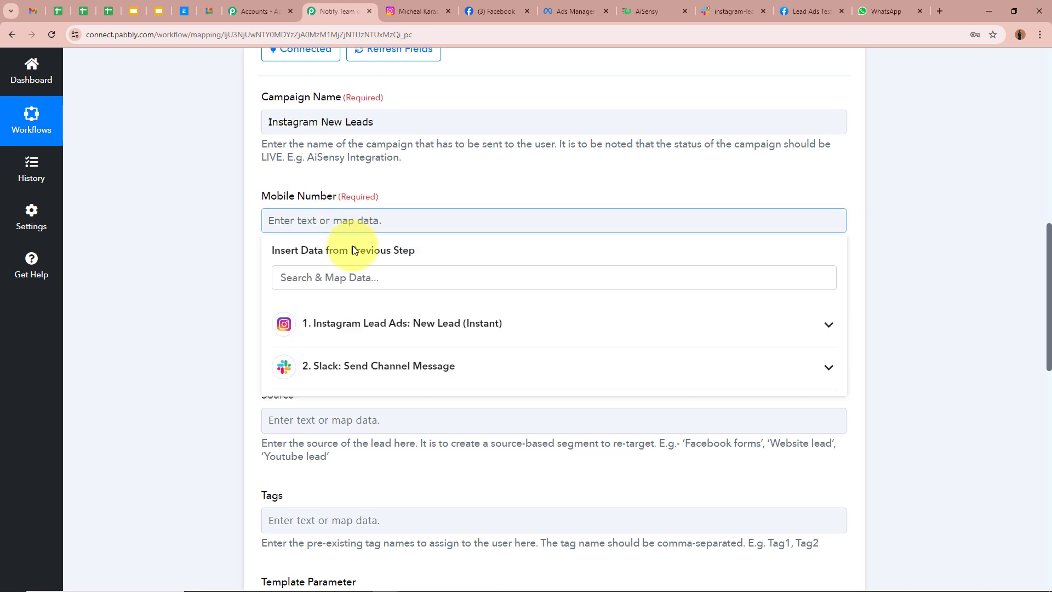
left_click(373, 323)
left_click(378, 423)
left_click(247, 279)
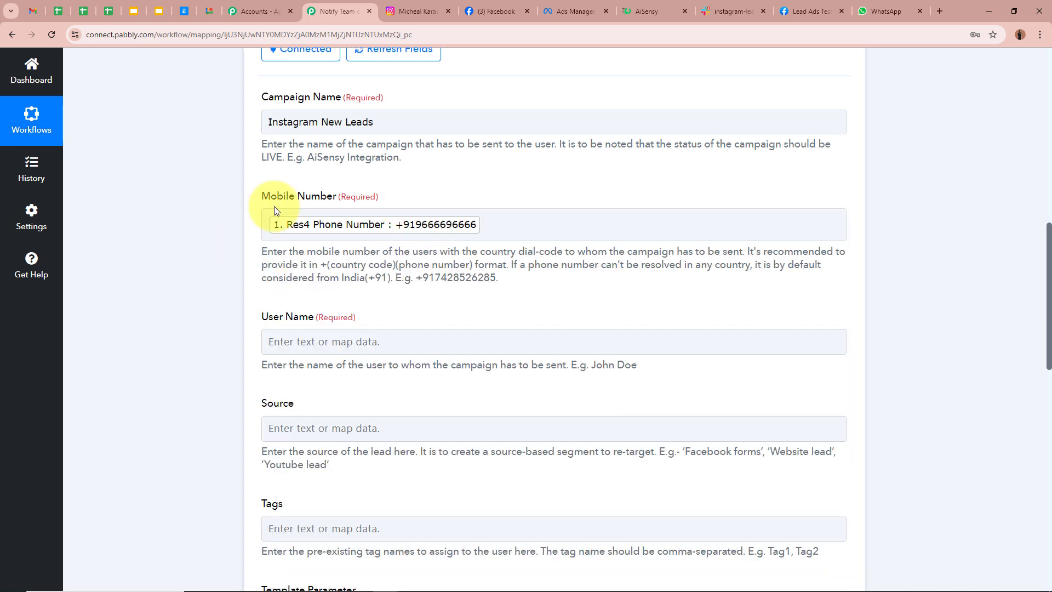
scroll(199, 274, "down", 3)
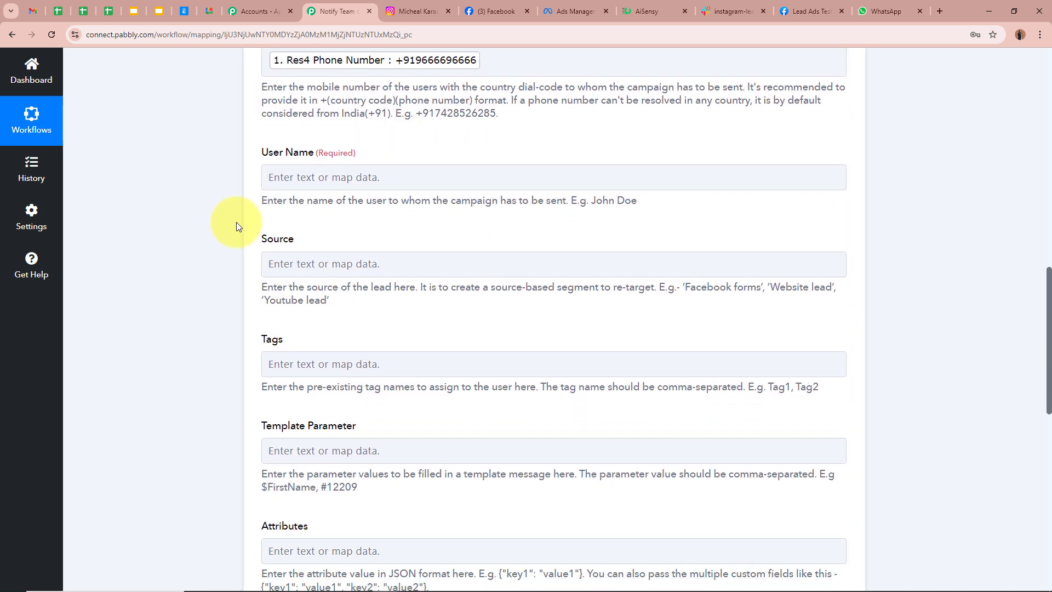
- Map the Instagram lead's Res4 Full Name into User Name
left_click(329, 177)
left_click(307, 279)
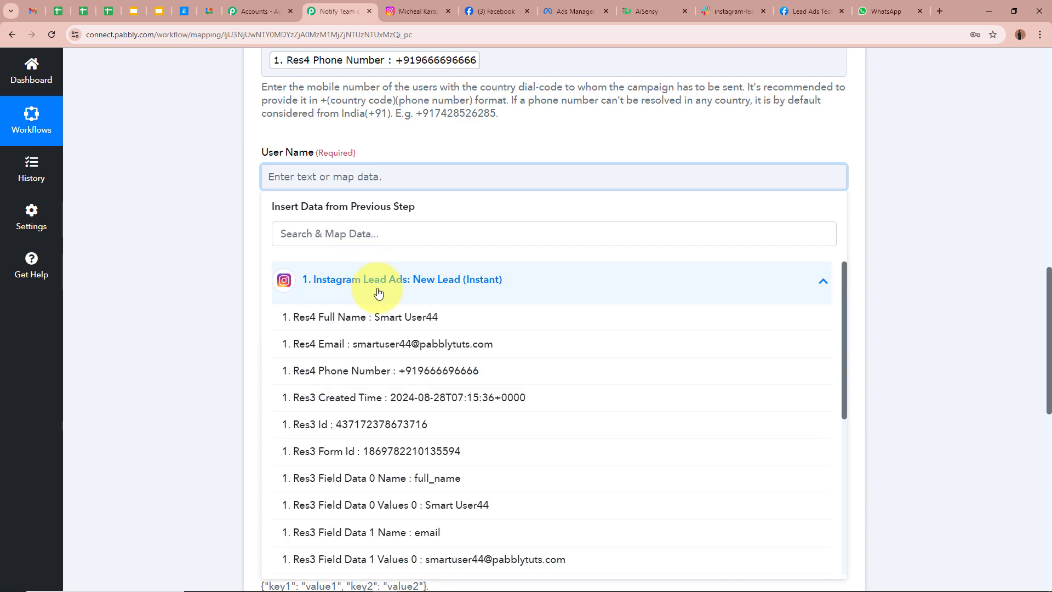
left_click(383, 320)
left_click(188, 222)
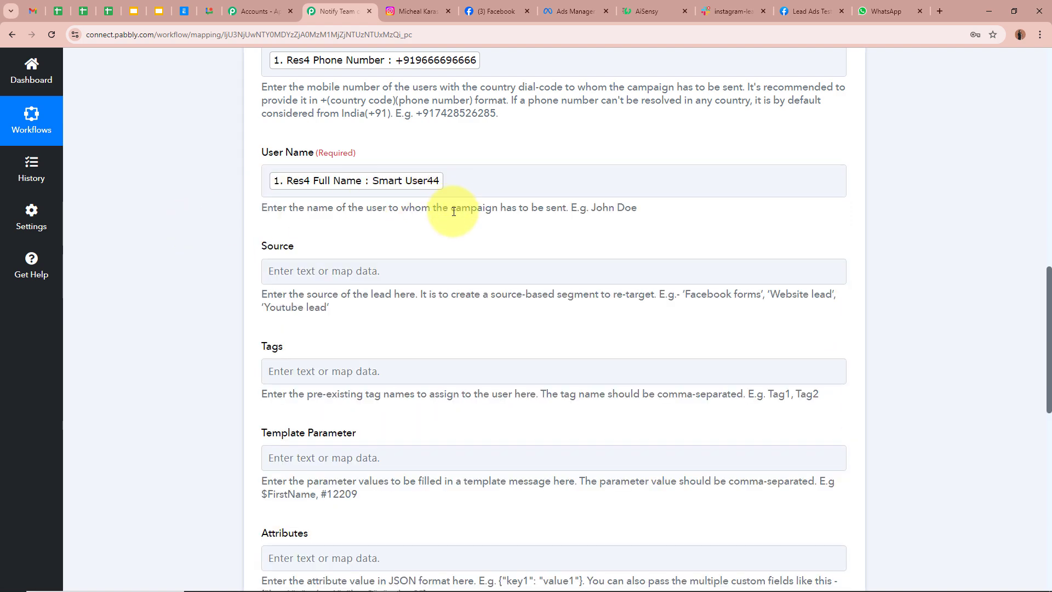
left_click_drag(454, 209, 587, 212)
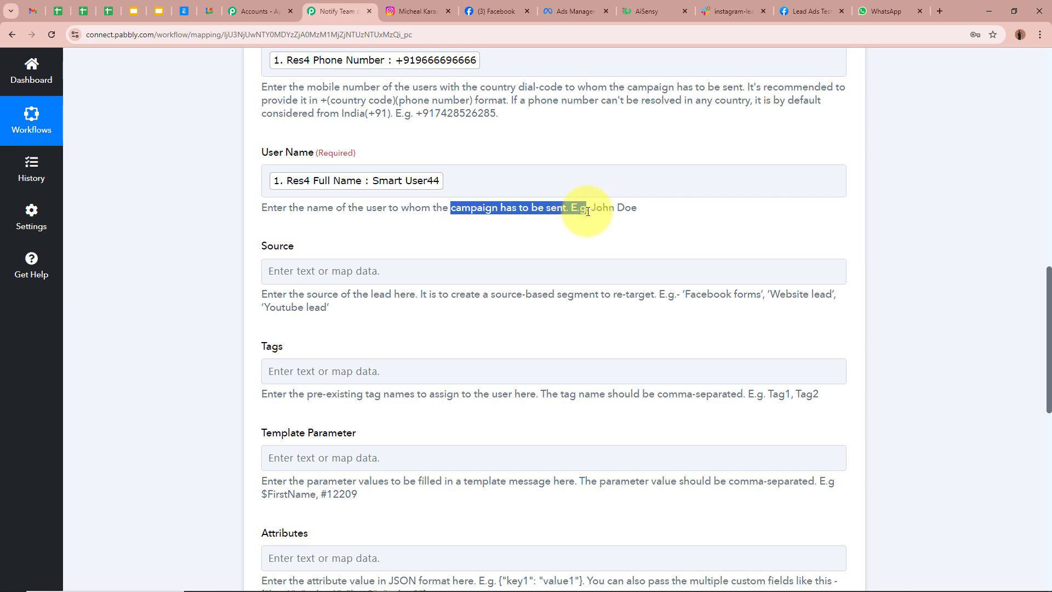
left_click(630, 208)
left_click(424, 191)
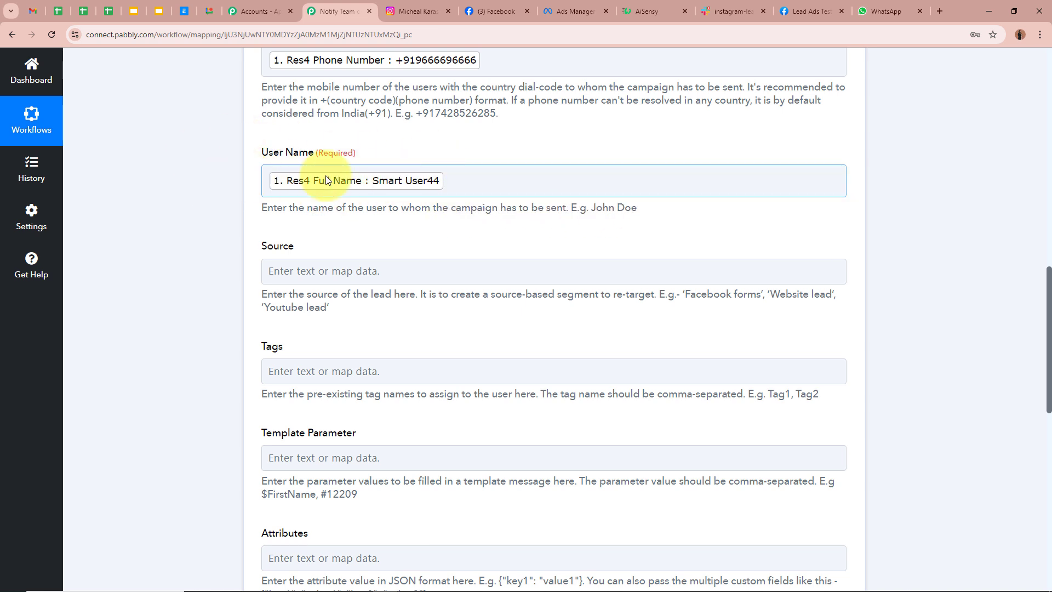
left_click(206, 218)
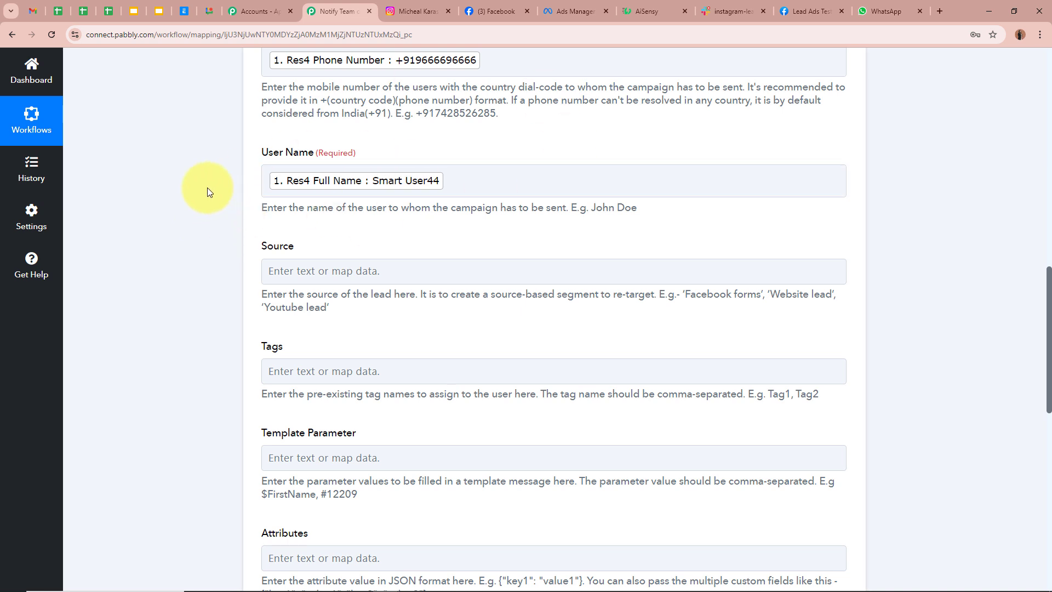
- Match the Template Parameter field against the template's {{1}} placeholder in AiSensy
scroll(207, 187, "down", 2)
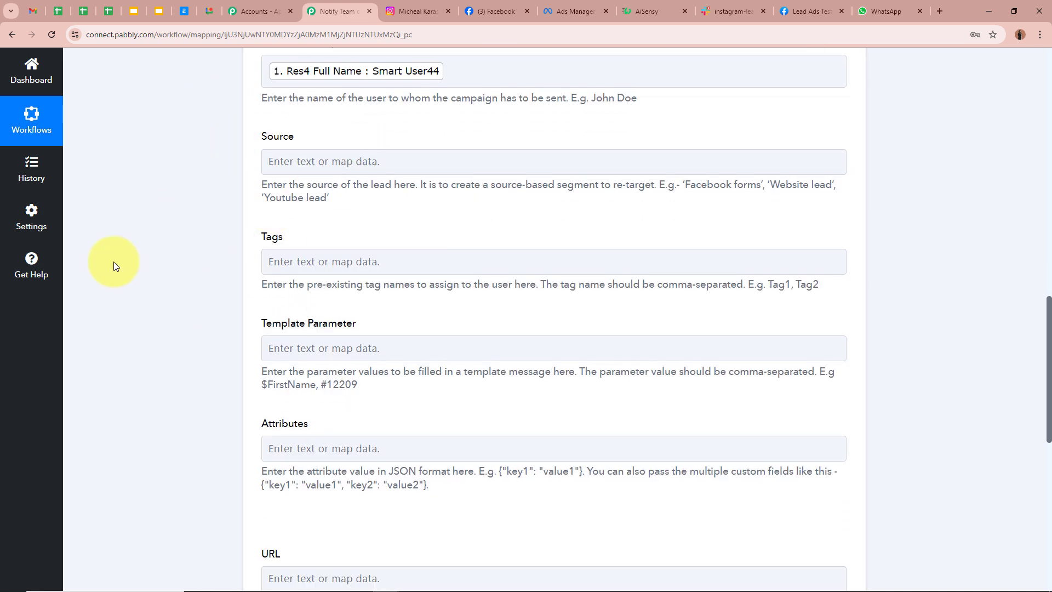
scroll(181, 252, "down", 2)
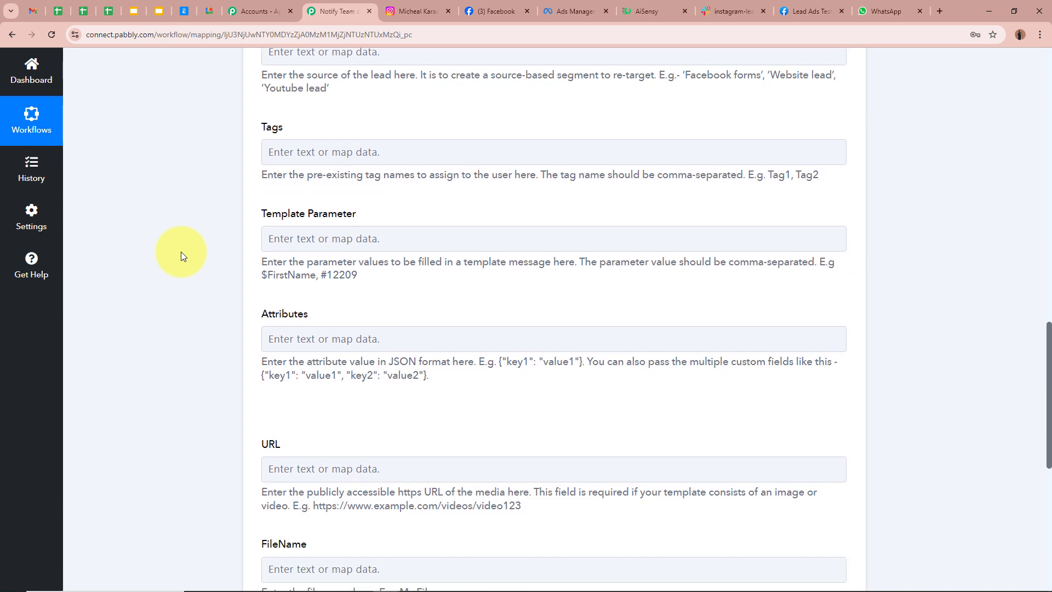
left_click_drag(261, 214, 397, 219)
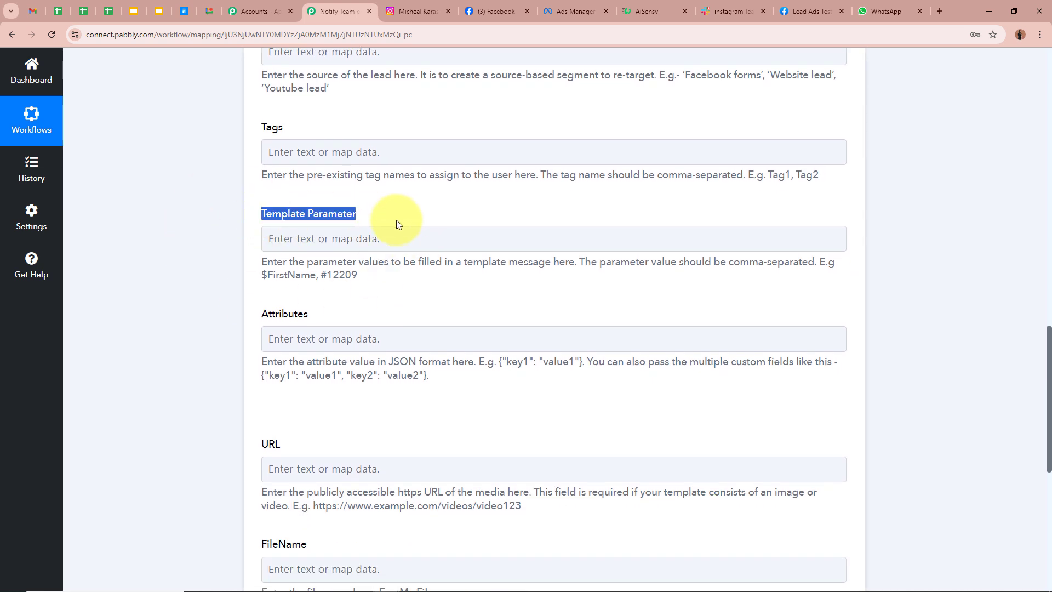
left_click(223, 250)
left_click(648, 17)
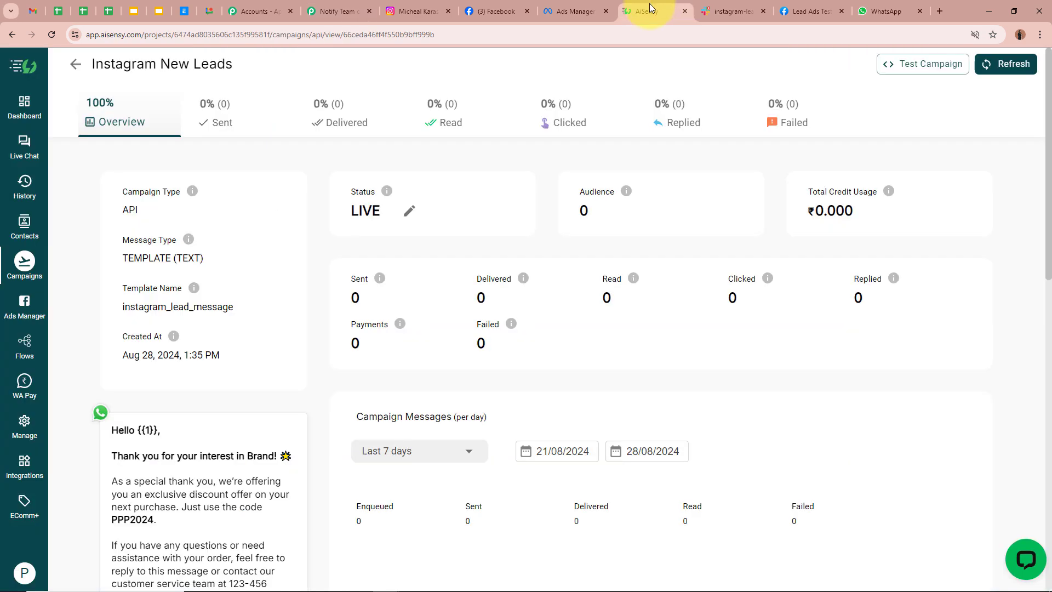
scroll(246, 430, "down", 1)
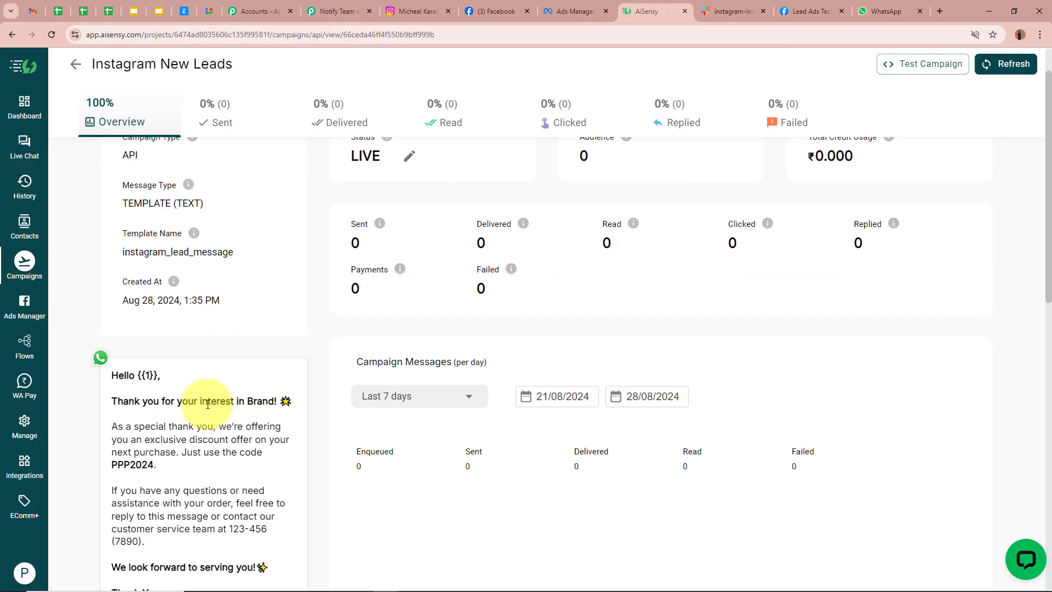
left_click_drag(139, 375, 188, 377)
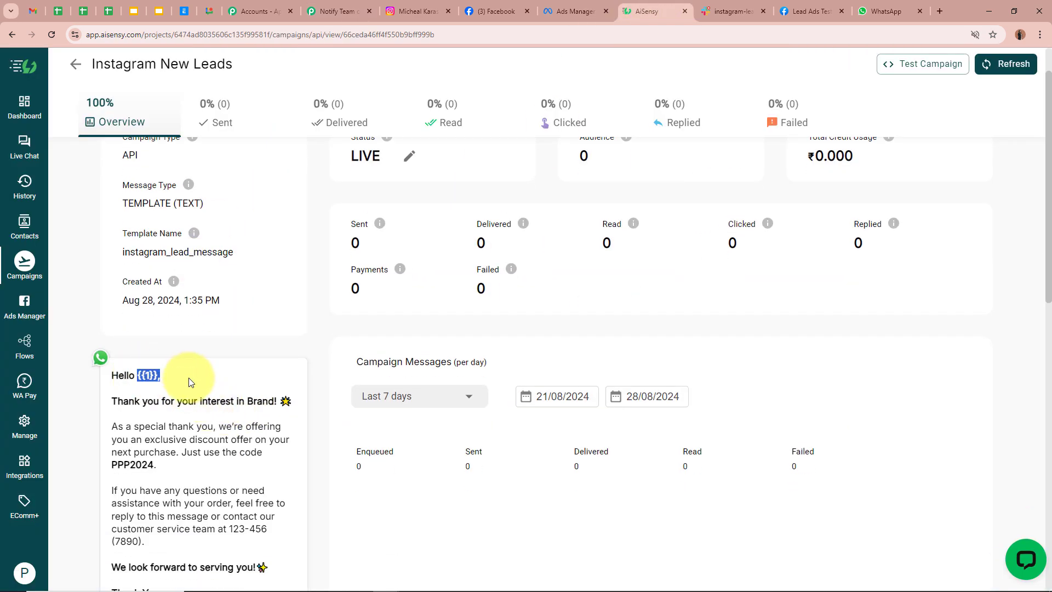
left_click(338, 10)
- Map the Instagram lead's Full Name into Template Parameter to fill {{1}}
left_click(265, 241)
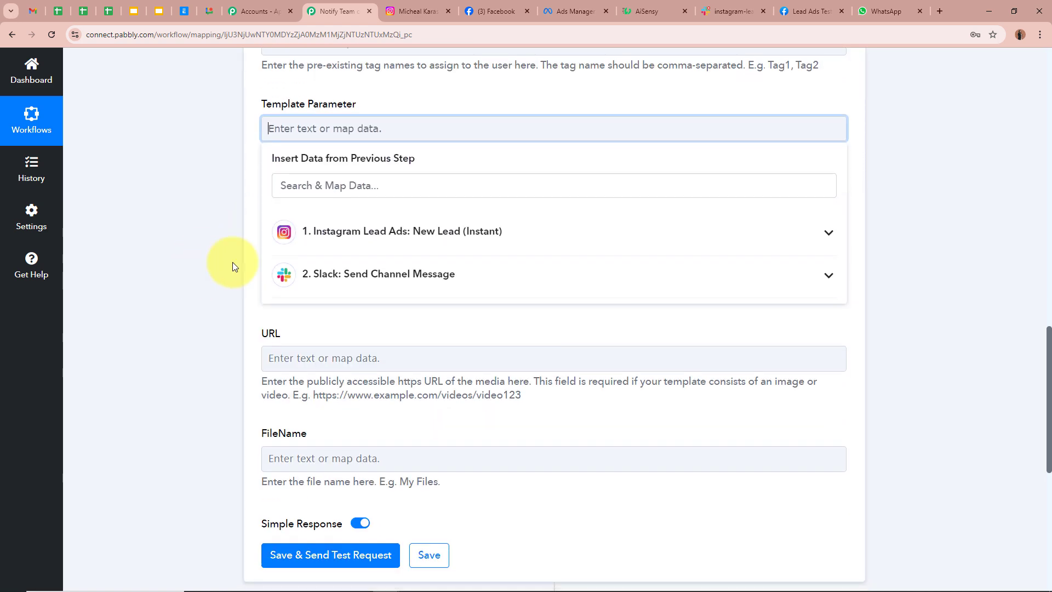
left_click(442, 233)
left_click(433, 269)
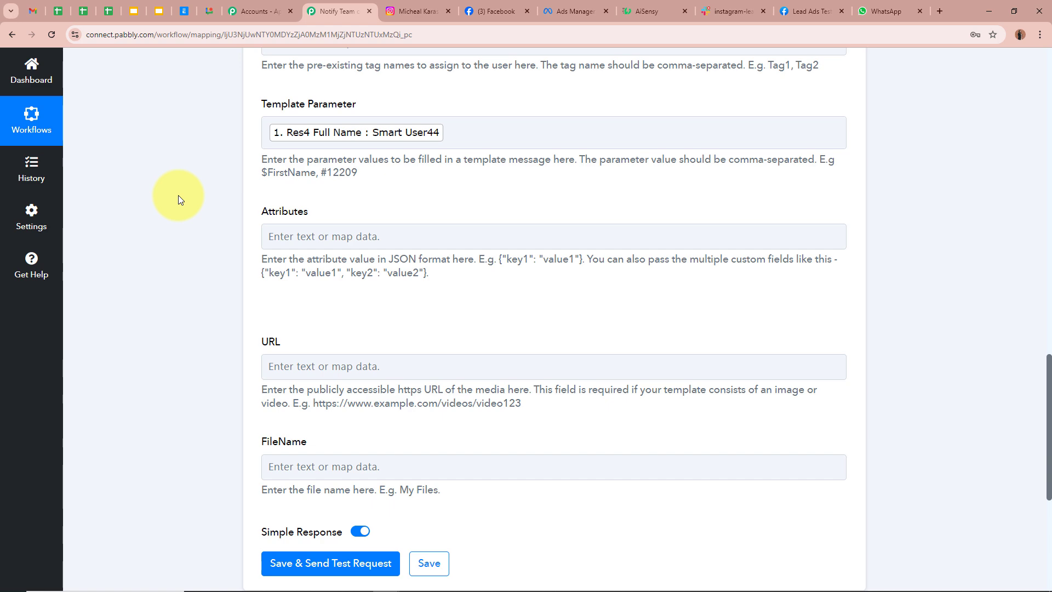
left_click(652, 9)
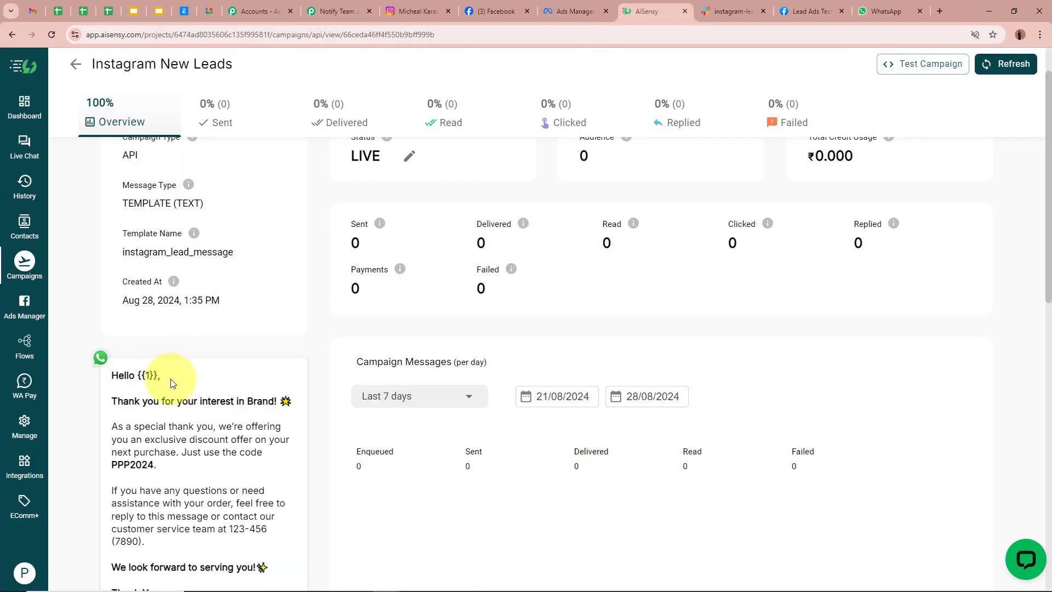
double_click(147, 376)
left_click(280, 106)
left_click(335, 11)
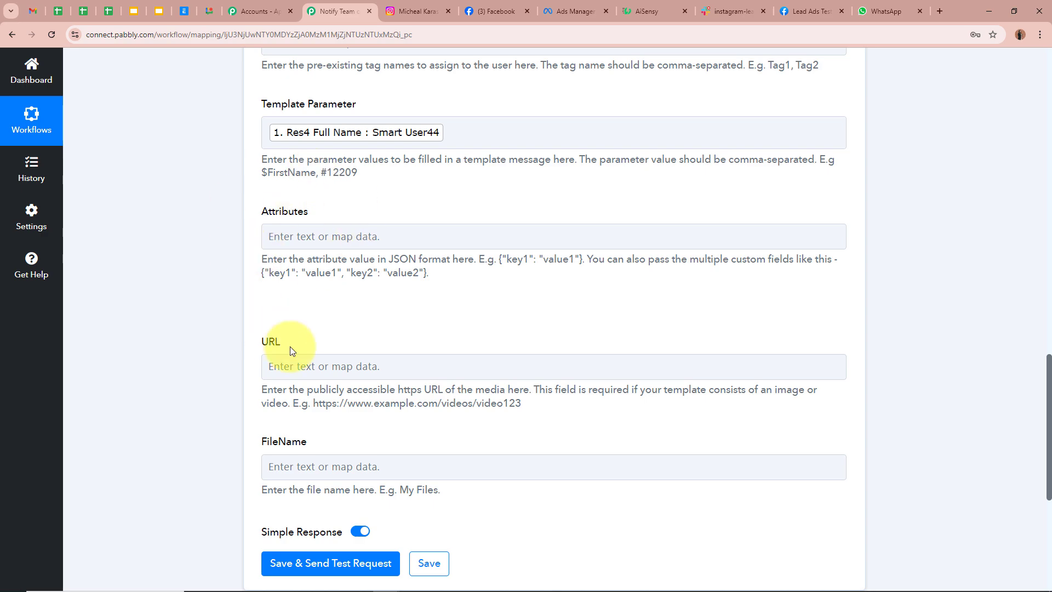
- Save and test the AiSensy step, confirming the response shows Success true
scroll(317, 451, "up", 6)
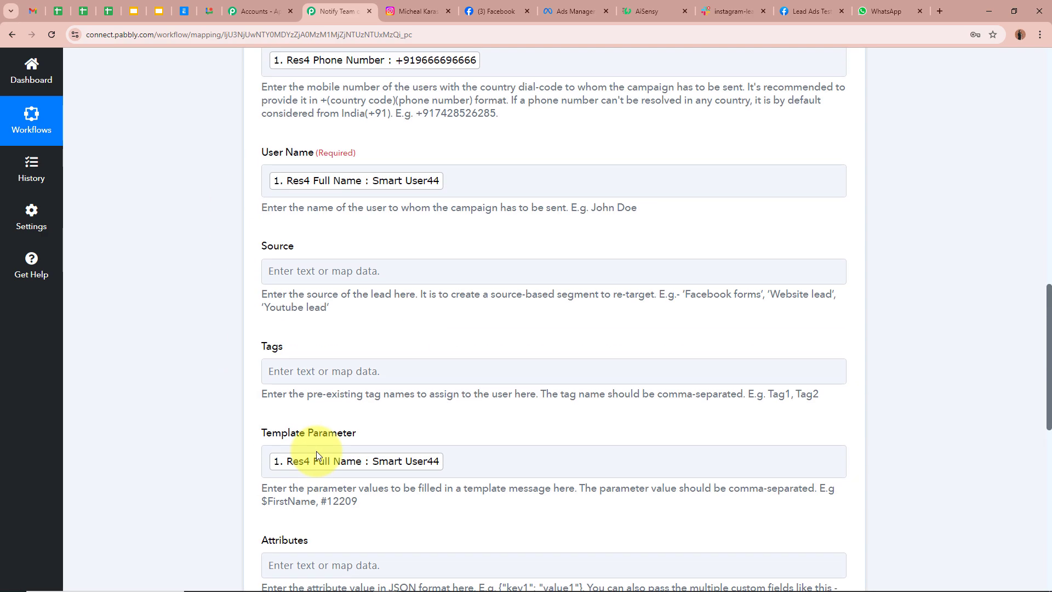
scroll(317, 451, "down", 9)
scroll(317, 455, "up", 10)
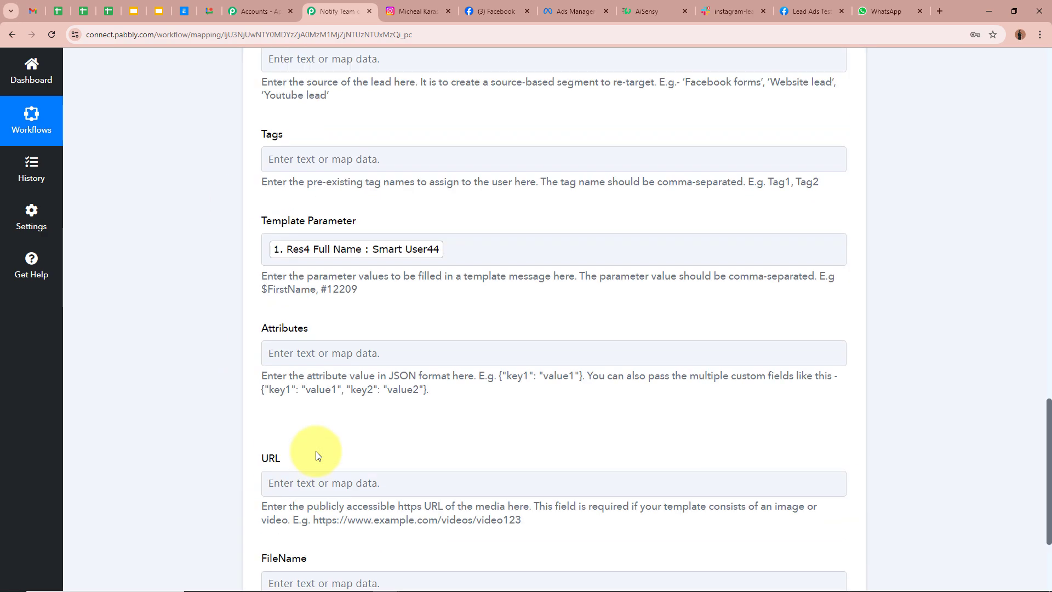
scroll(317, 455, "down", 9)
scroll(316, 454, "down", 3)
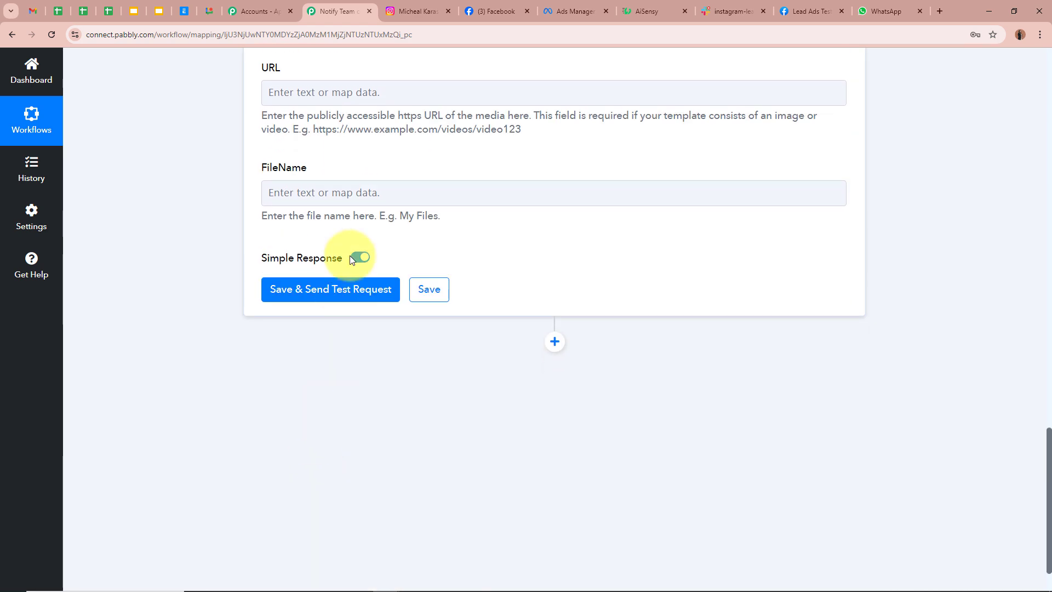
left_click(342, 297)
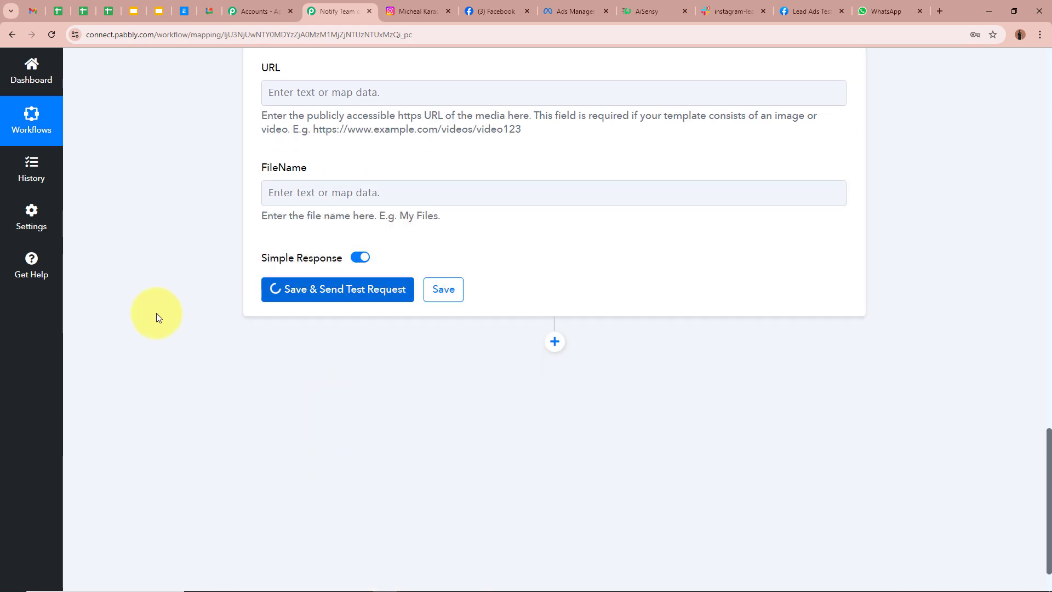
scroll(156, 314, "down", 1)
left_click_drag(313, 287, 260, 287)
left_click_drag(617, 284, 477, 287)
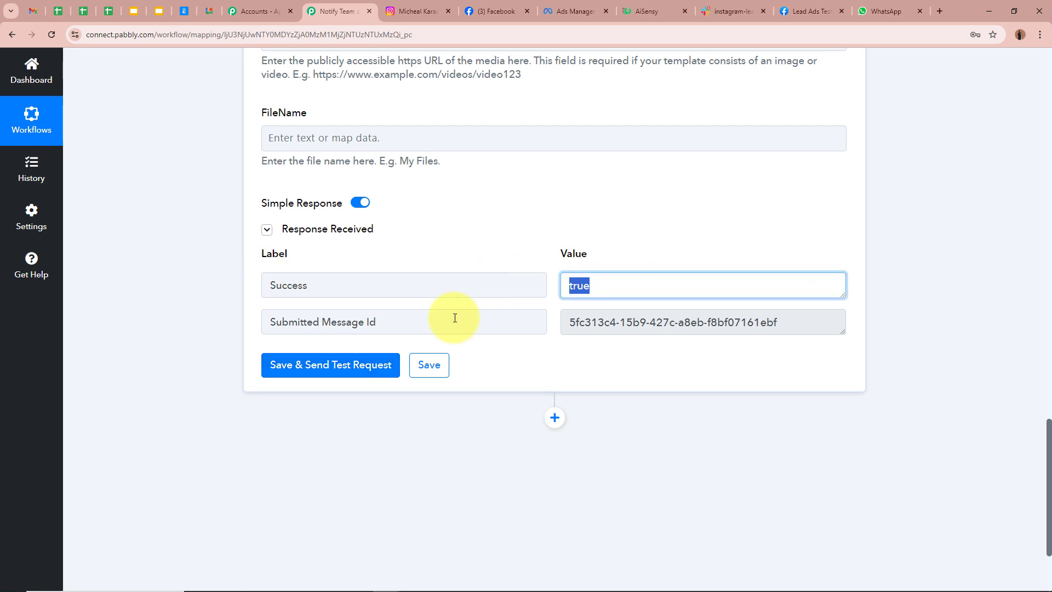
left_click(192, 297)
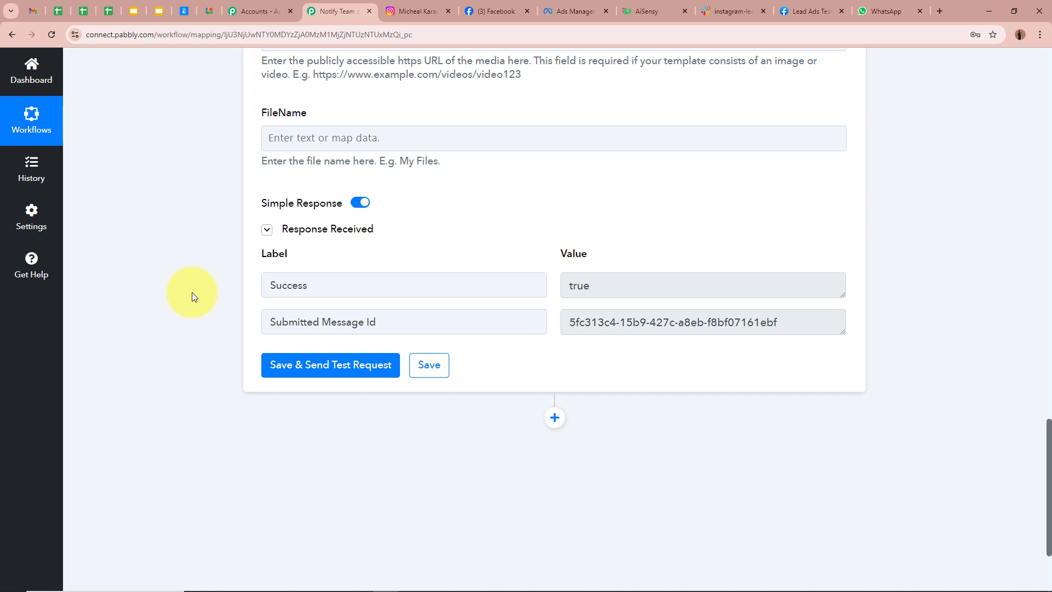
- Check the WhatsApp message greets the lead by name with the offer text
key("ctrl+9")
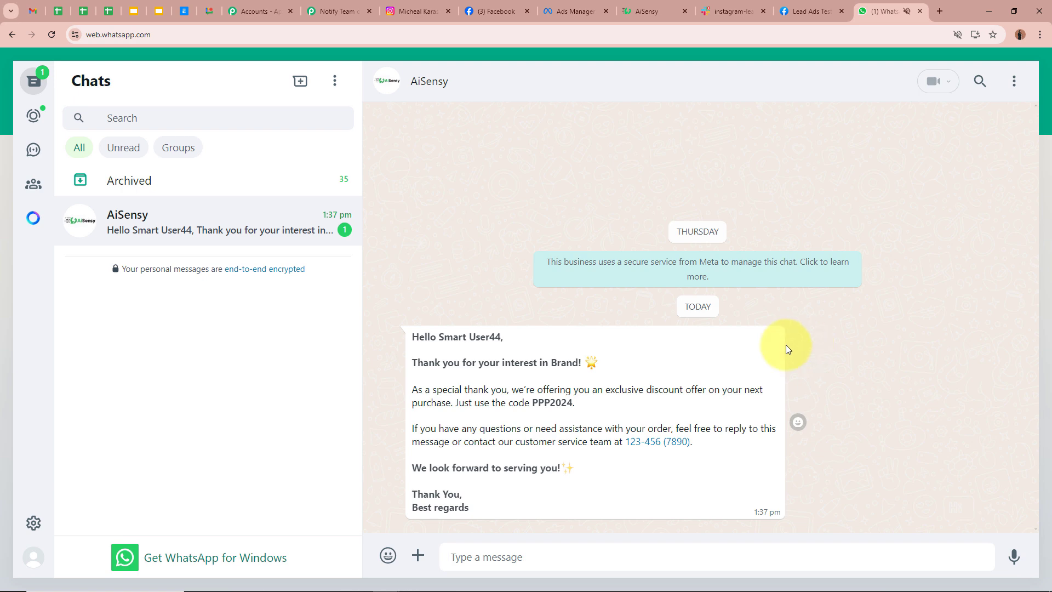
left_click_drag(408, 336, 531, 340)
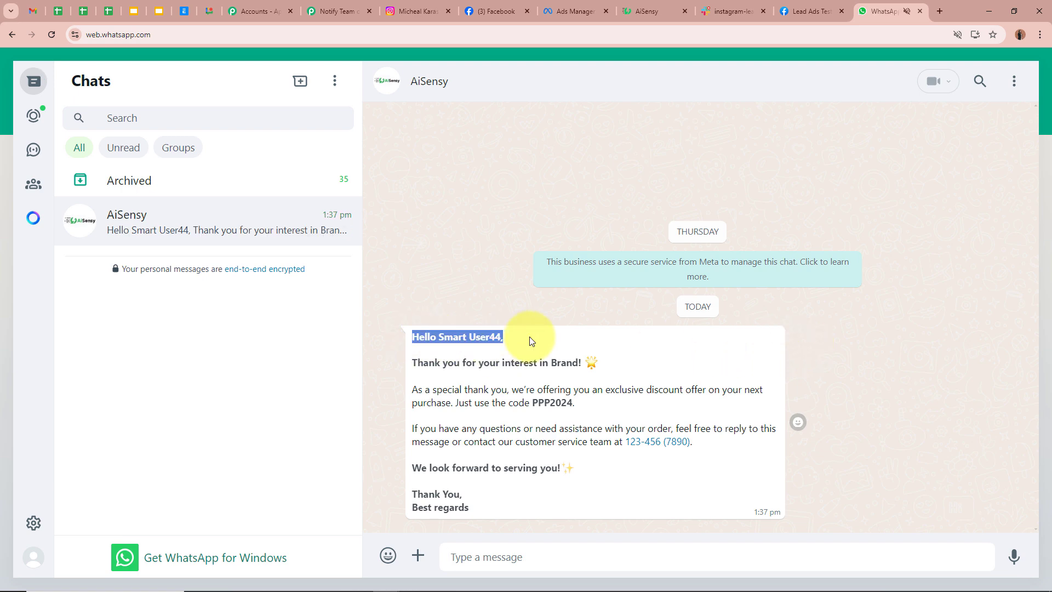
left_click(423, 335)
left_click_drag(438, 337, 521, 351)
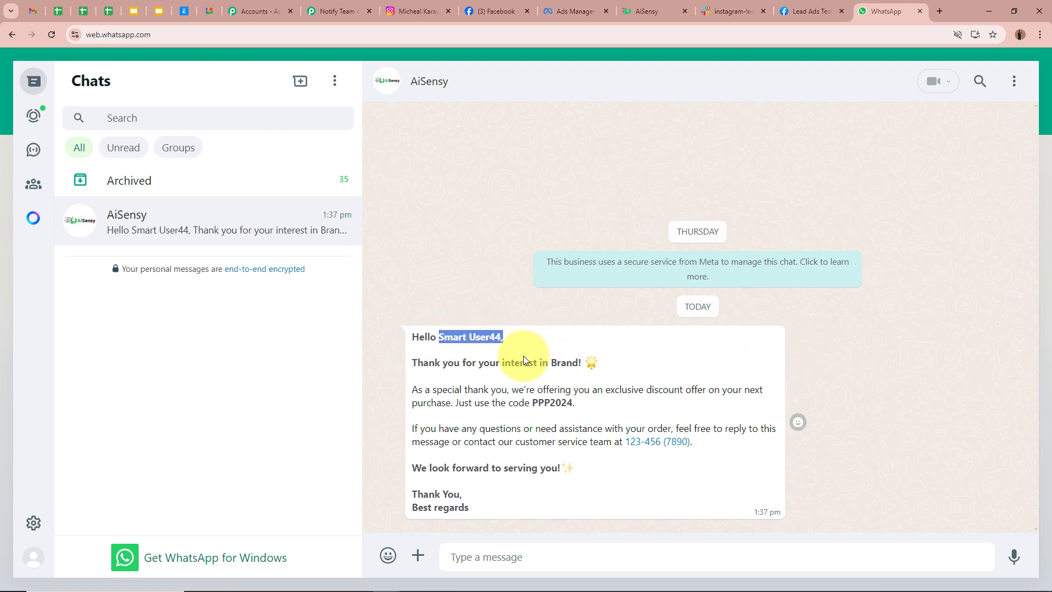
left_click_drag(414, 361, 582, 362)
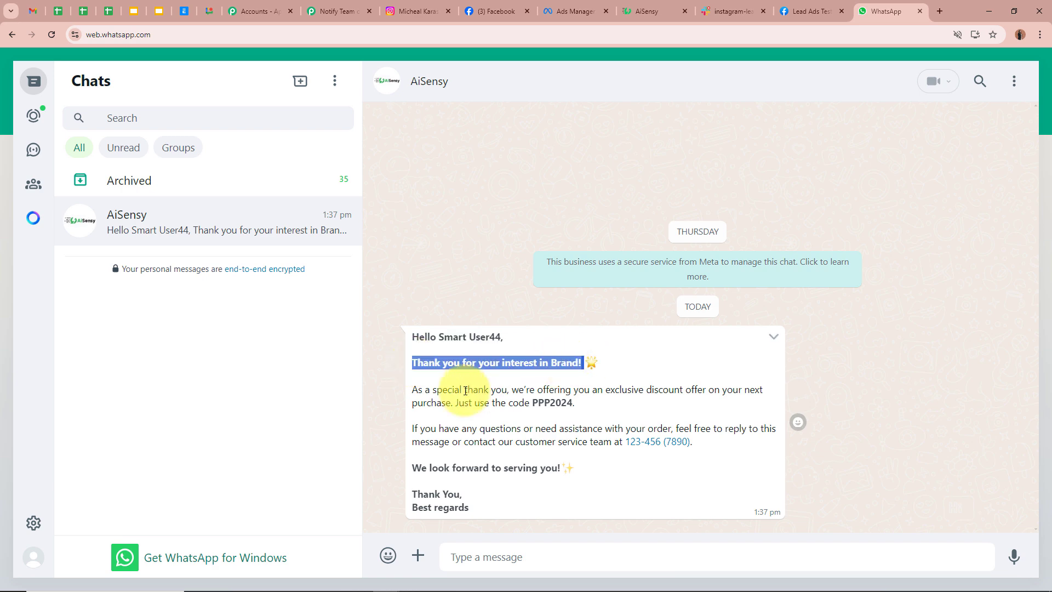
left_click_drag(413, 390, 580, 407)
left_click(417, 435)
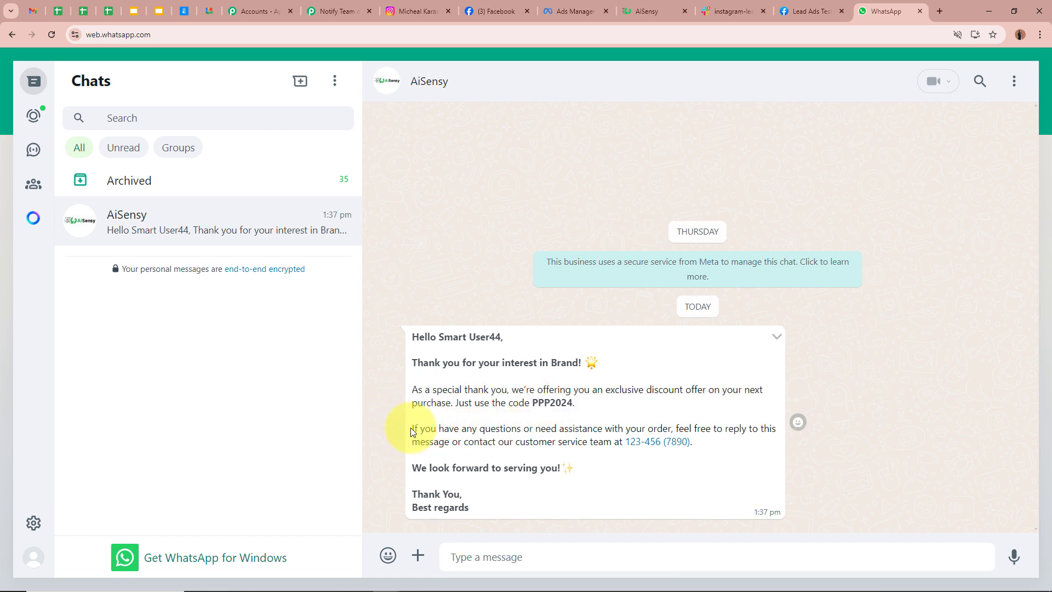
left_click_drag(412, 430, 603, 429)
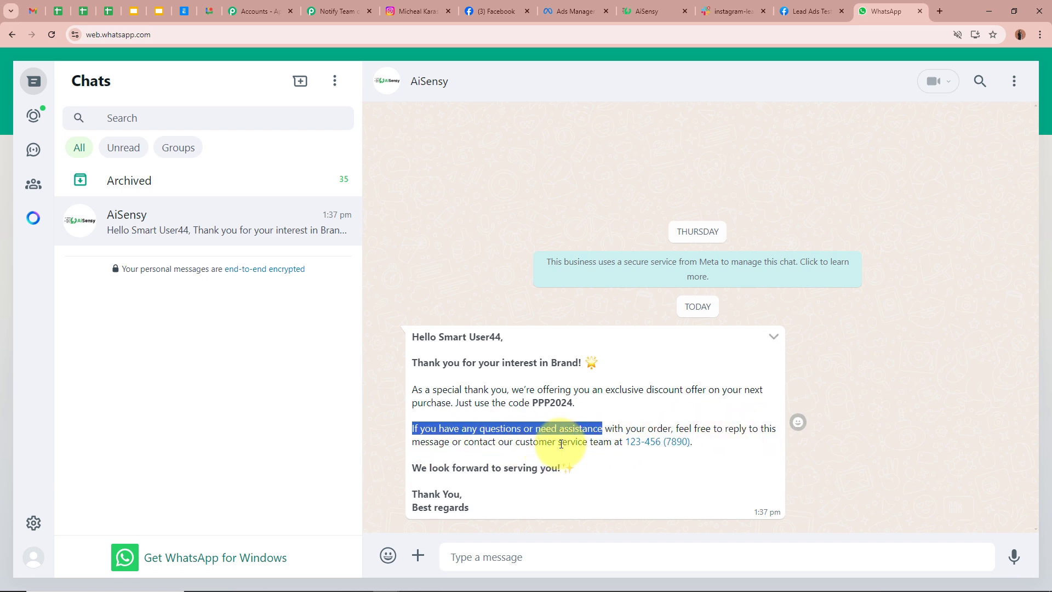
left_click_drag(411, 466, 580, 466)
left_click_drag(419, 494, 483, 514)
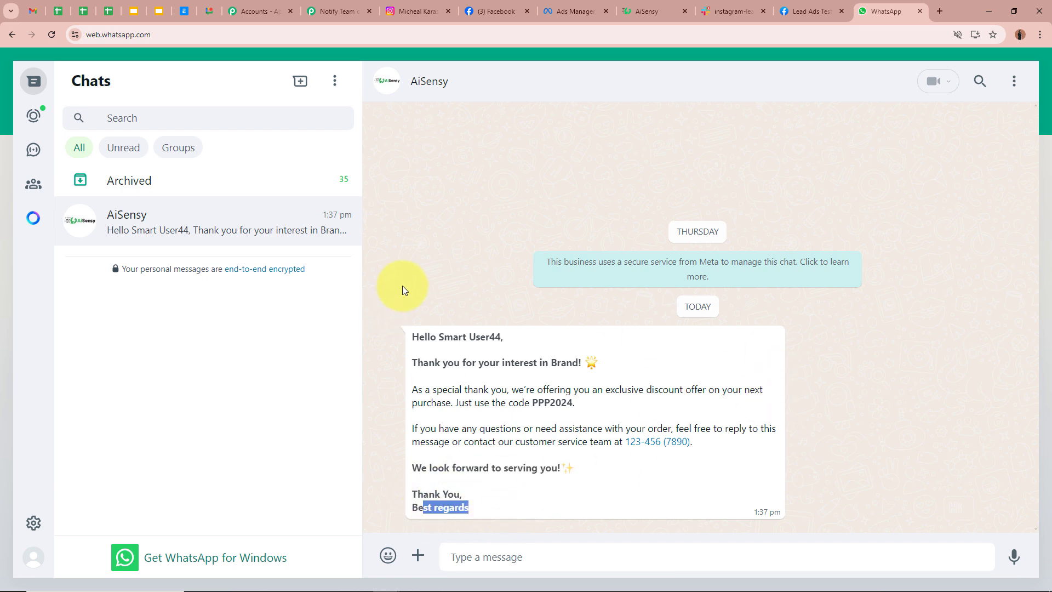
left_click(458, 368)
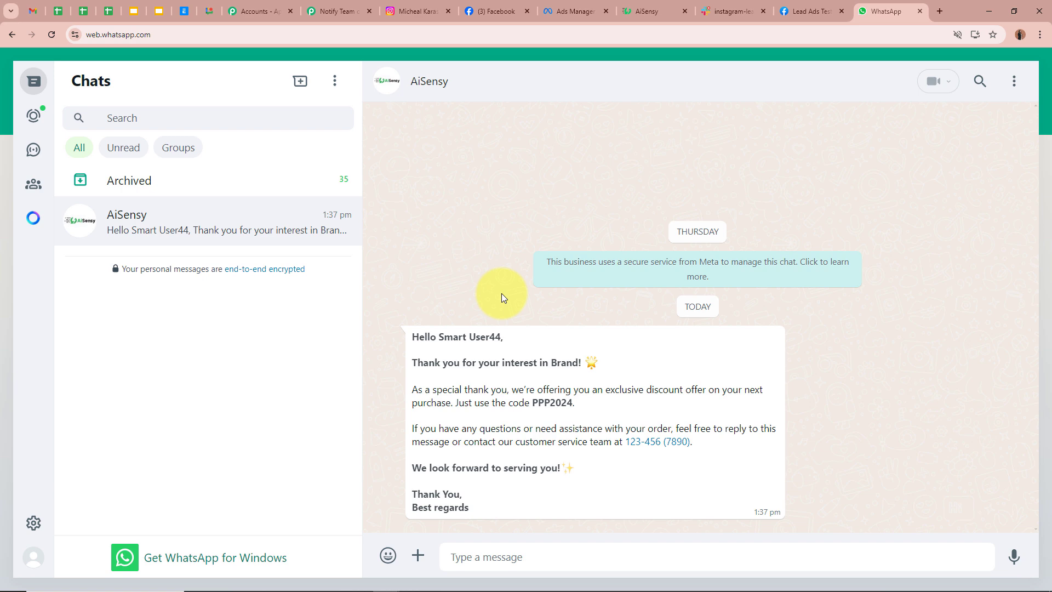
left_click(331, 11)
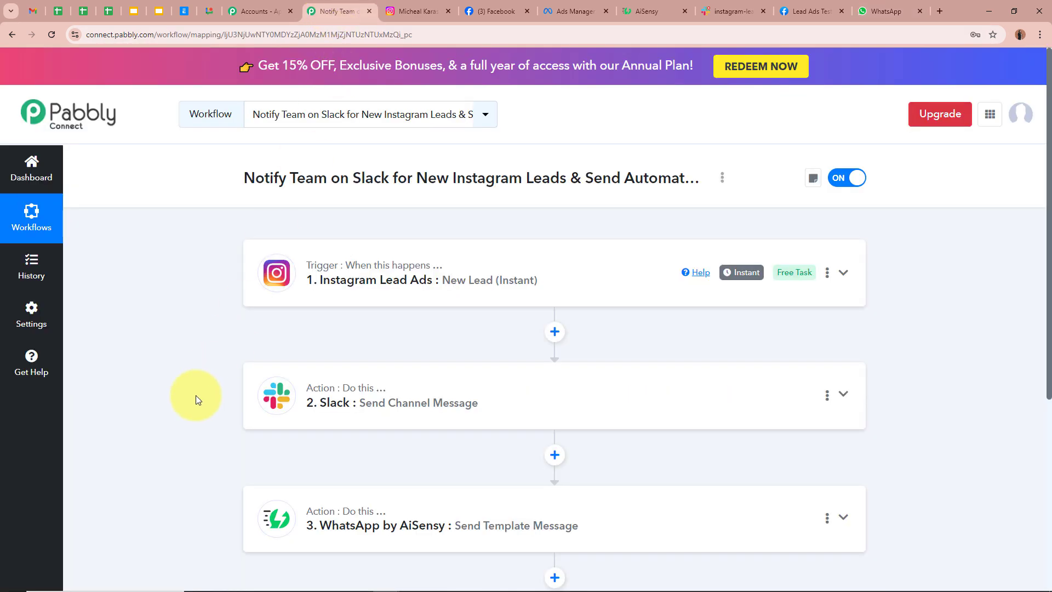